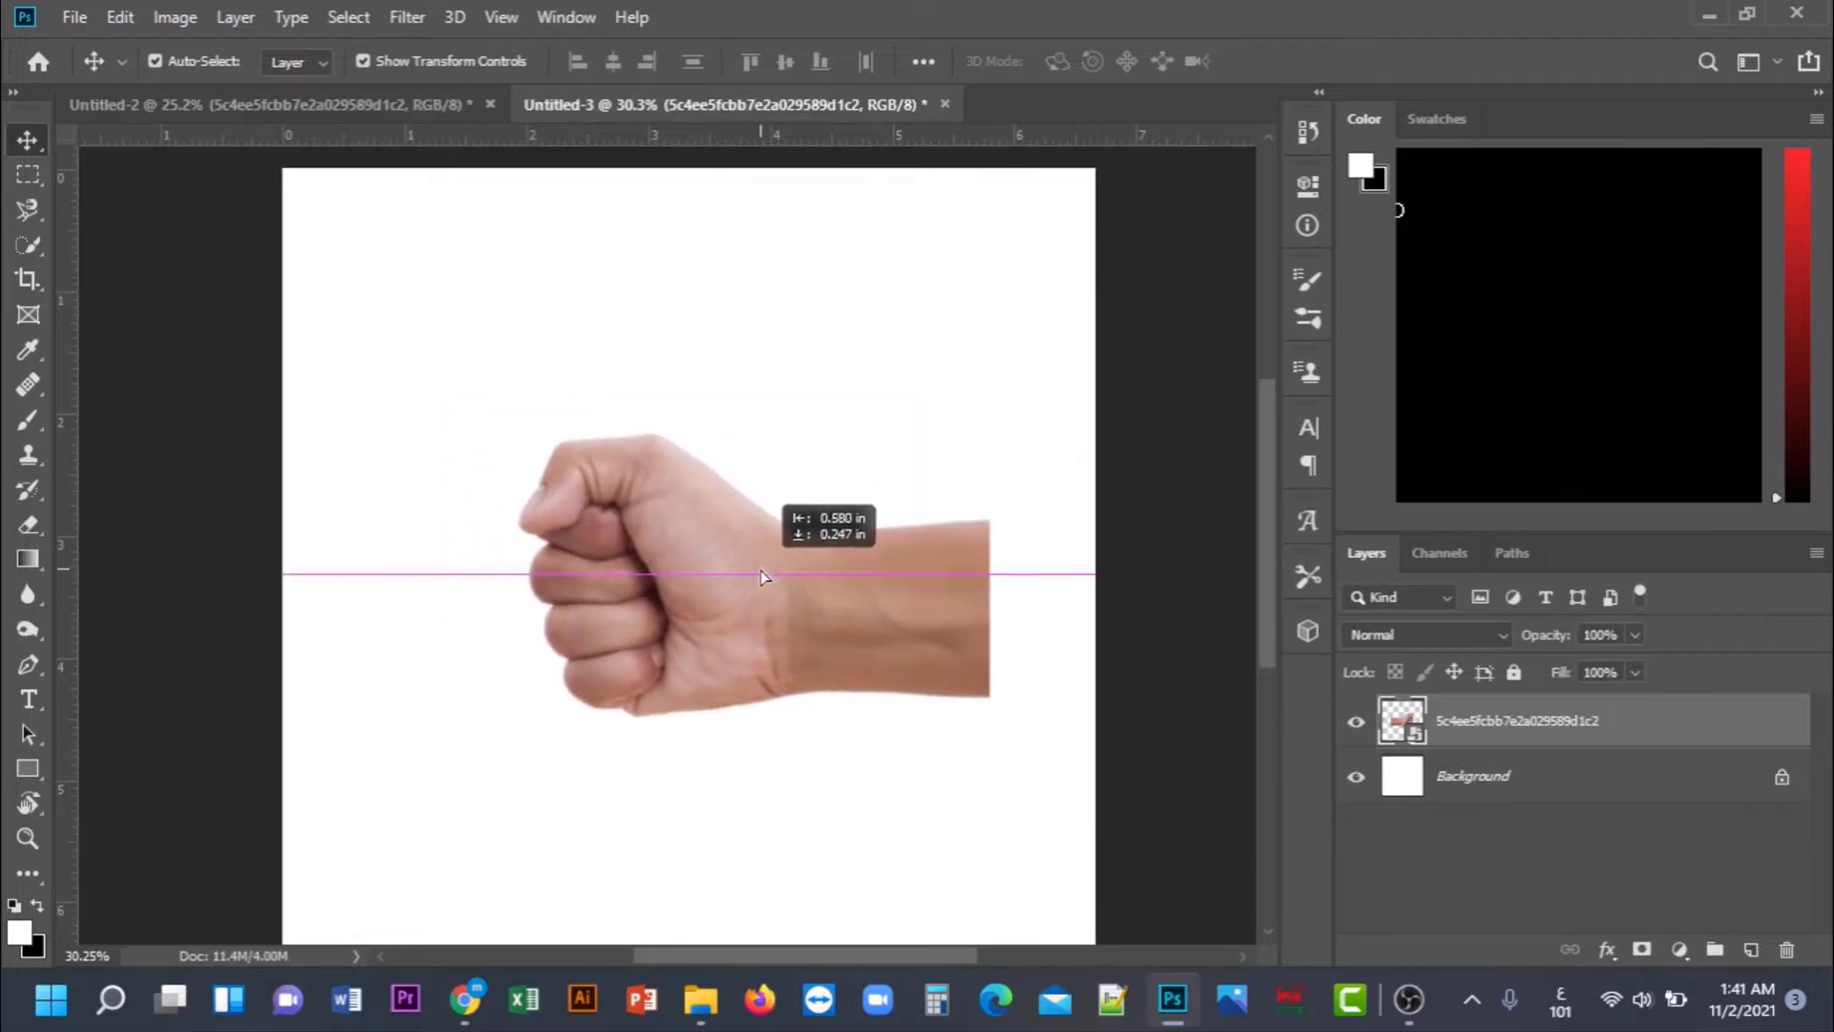
- Bring the man's head layer from Untitled-2 into the Untitled-3 document and position it over the fist
left_click_drag(806, 340, 516, 276)
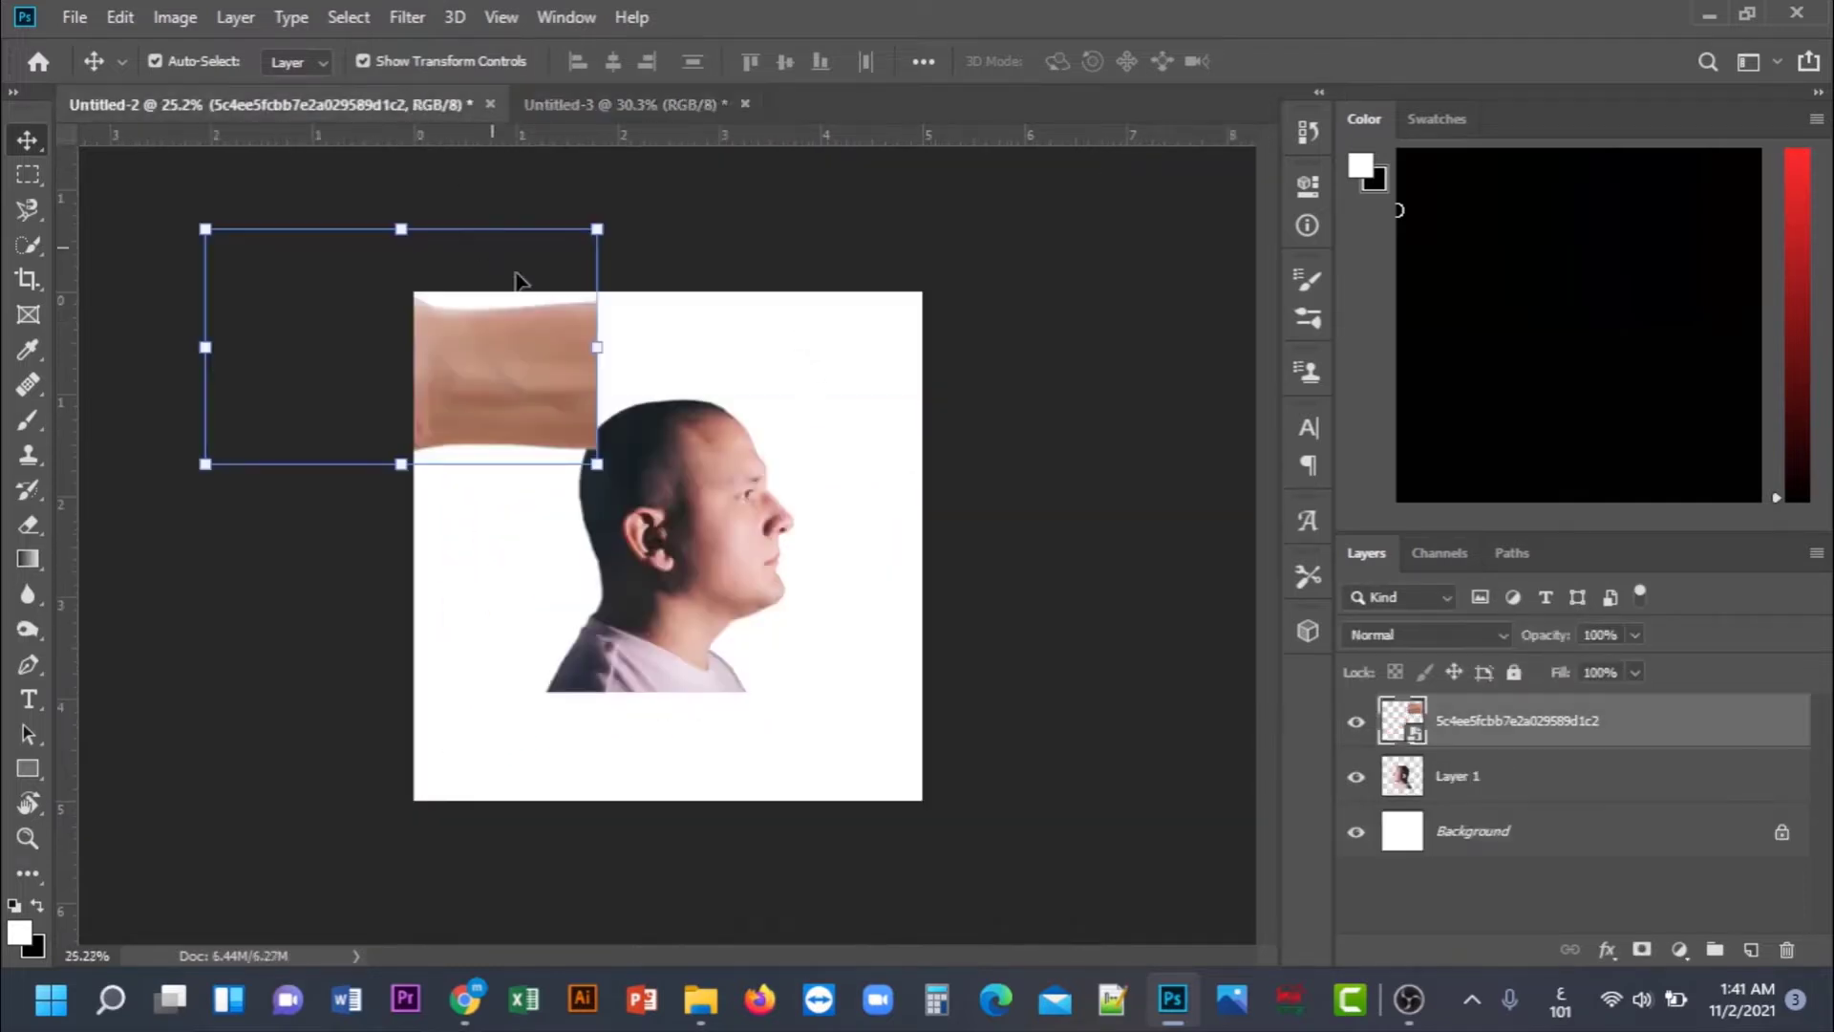
left_click_drag(716, 495, 682, 465)
left_click_drag(731, 596, 730, 599)
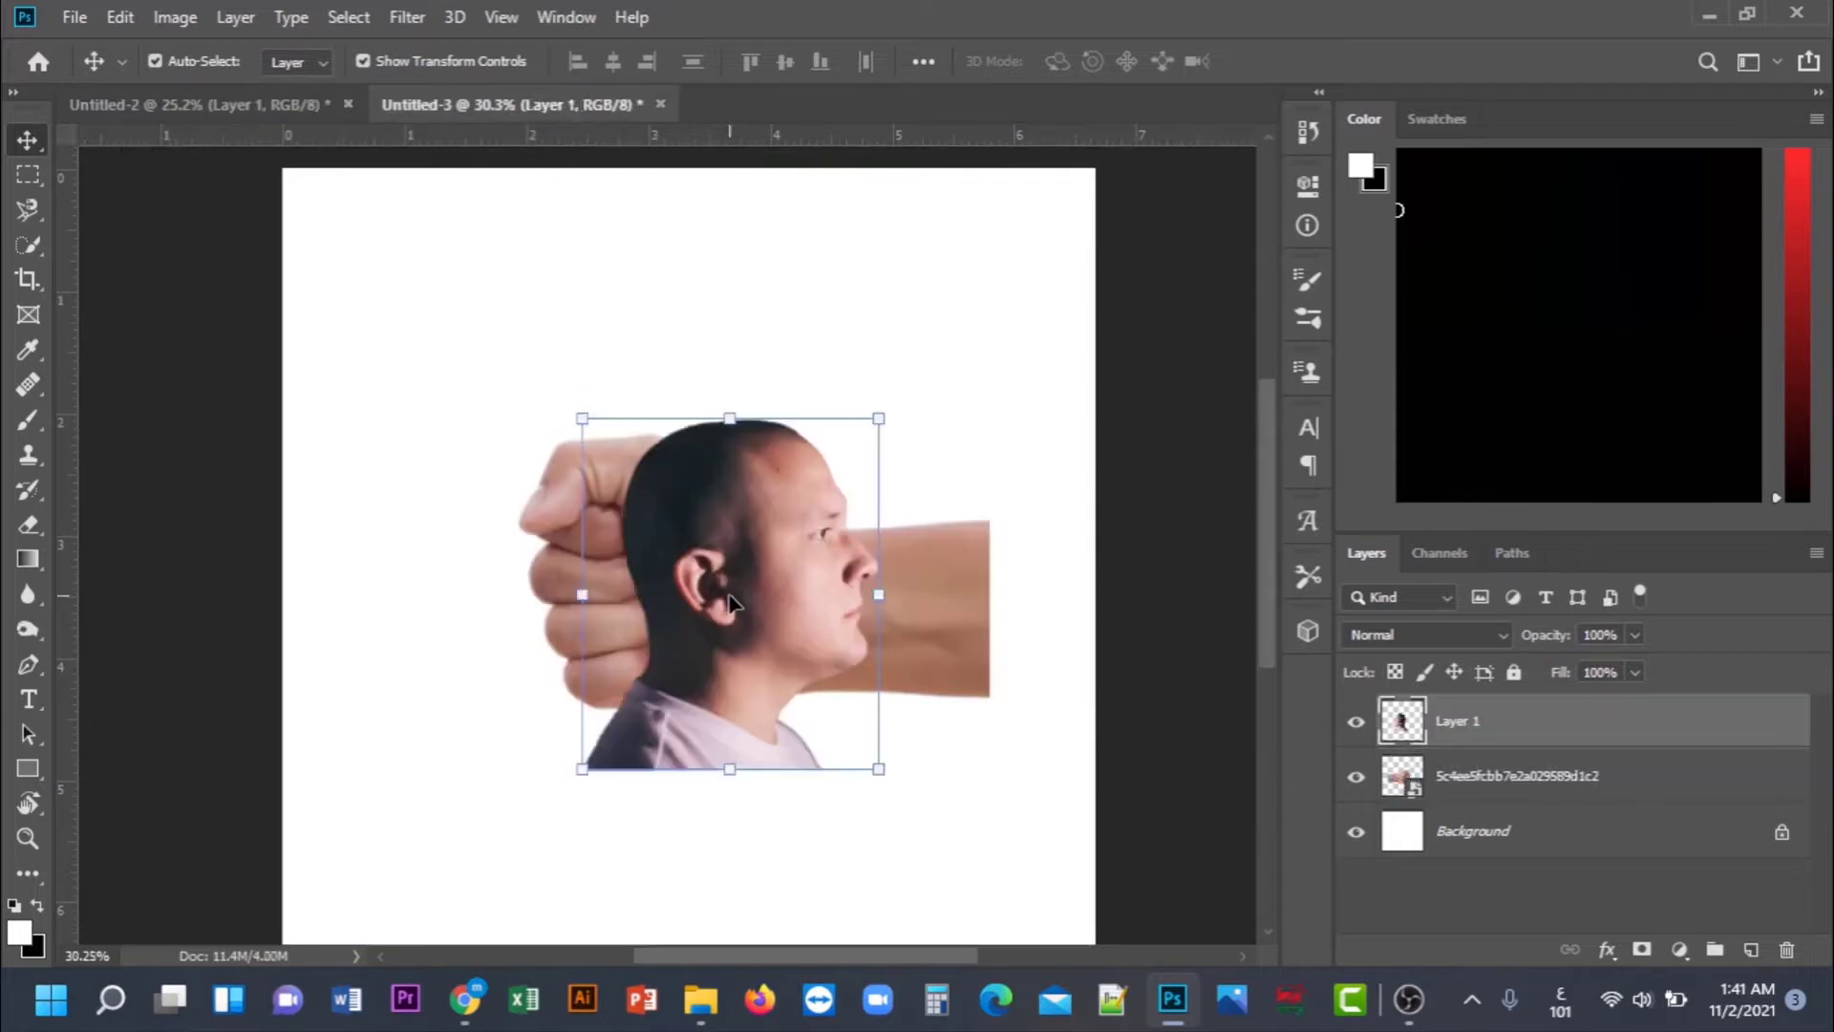
scroll(770, 671, "up", 5)
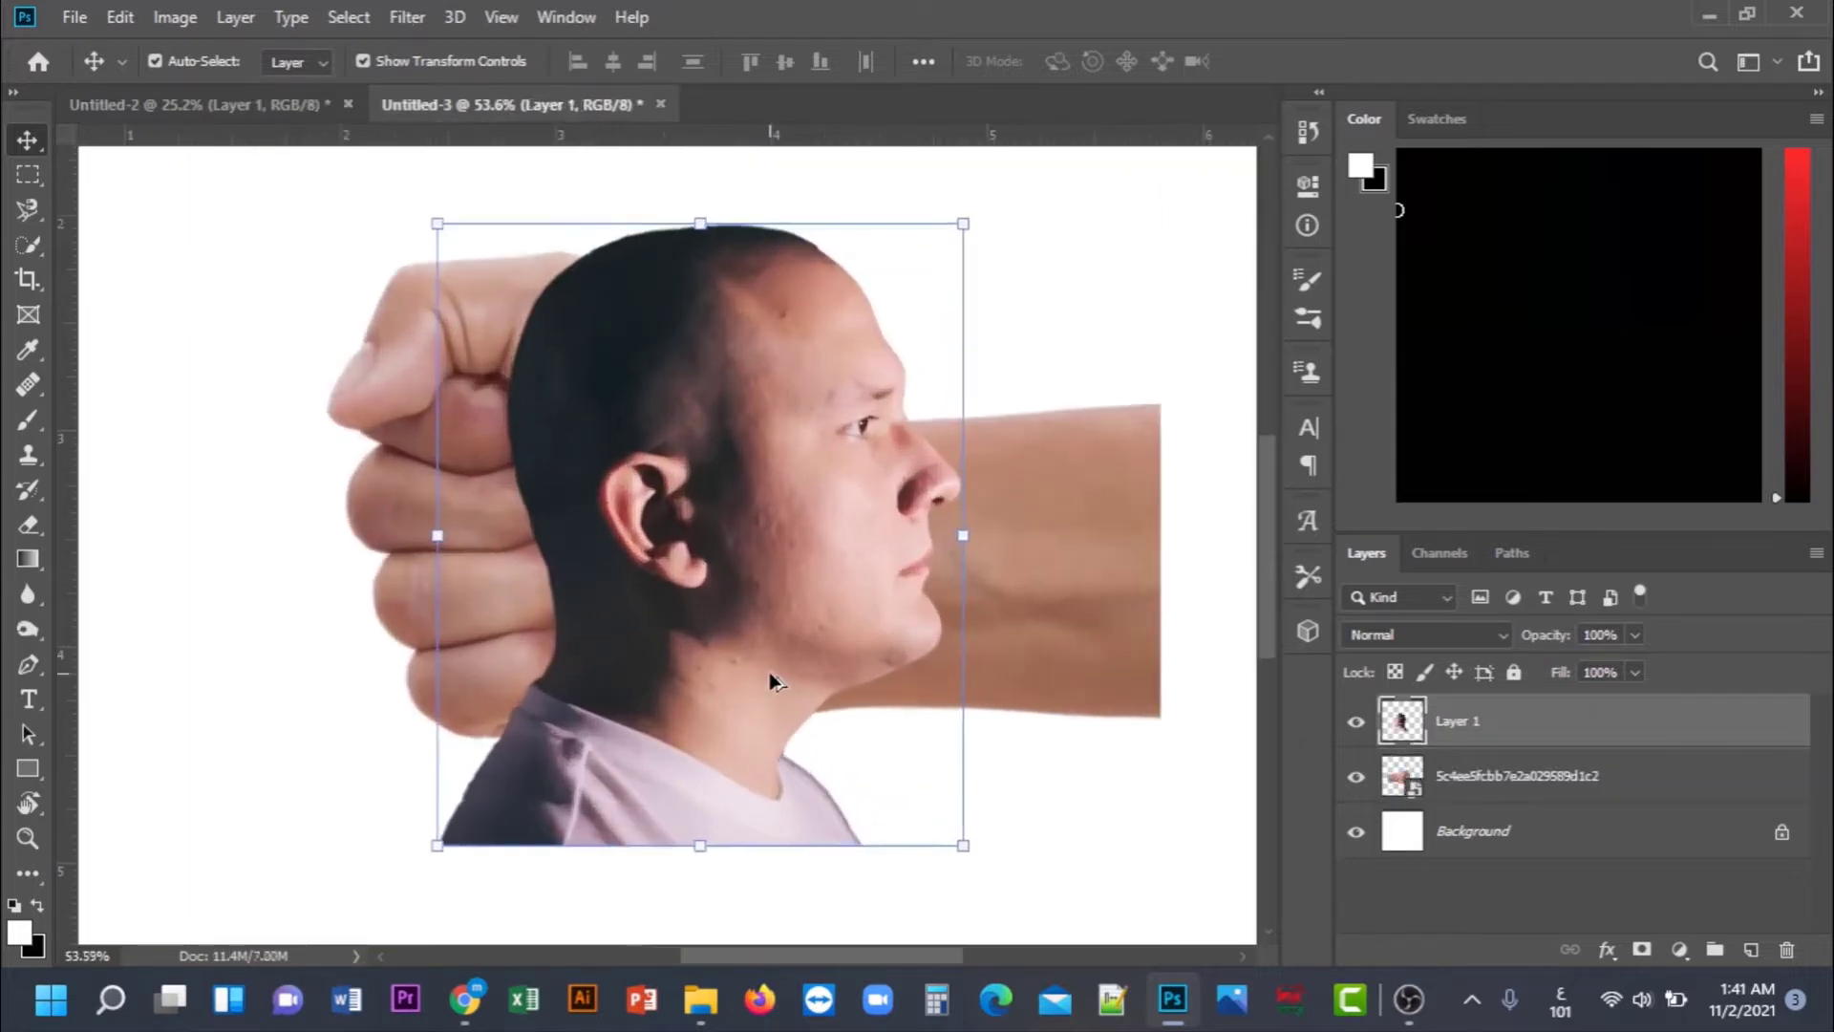
left_click_drag(762, 616, 673, 639)
- Scale the head to 108.19% and align it over the fist at 57% layer opacity, restoring the opacity to 100% once placed
left_click(1635, 636)
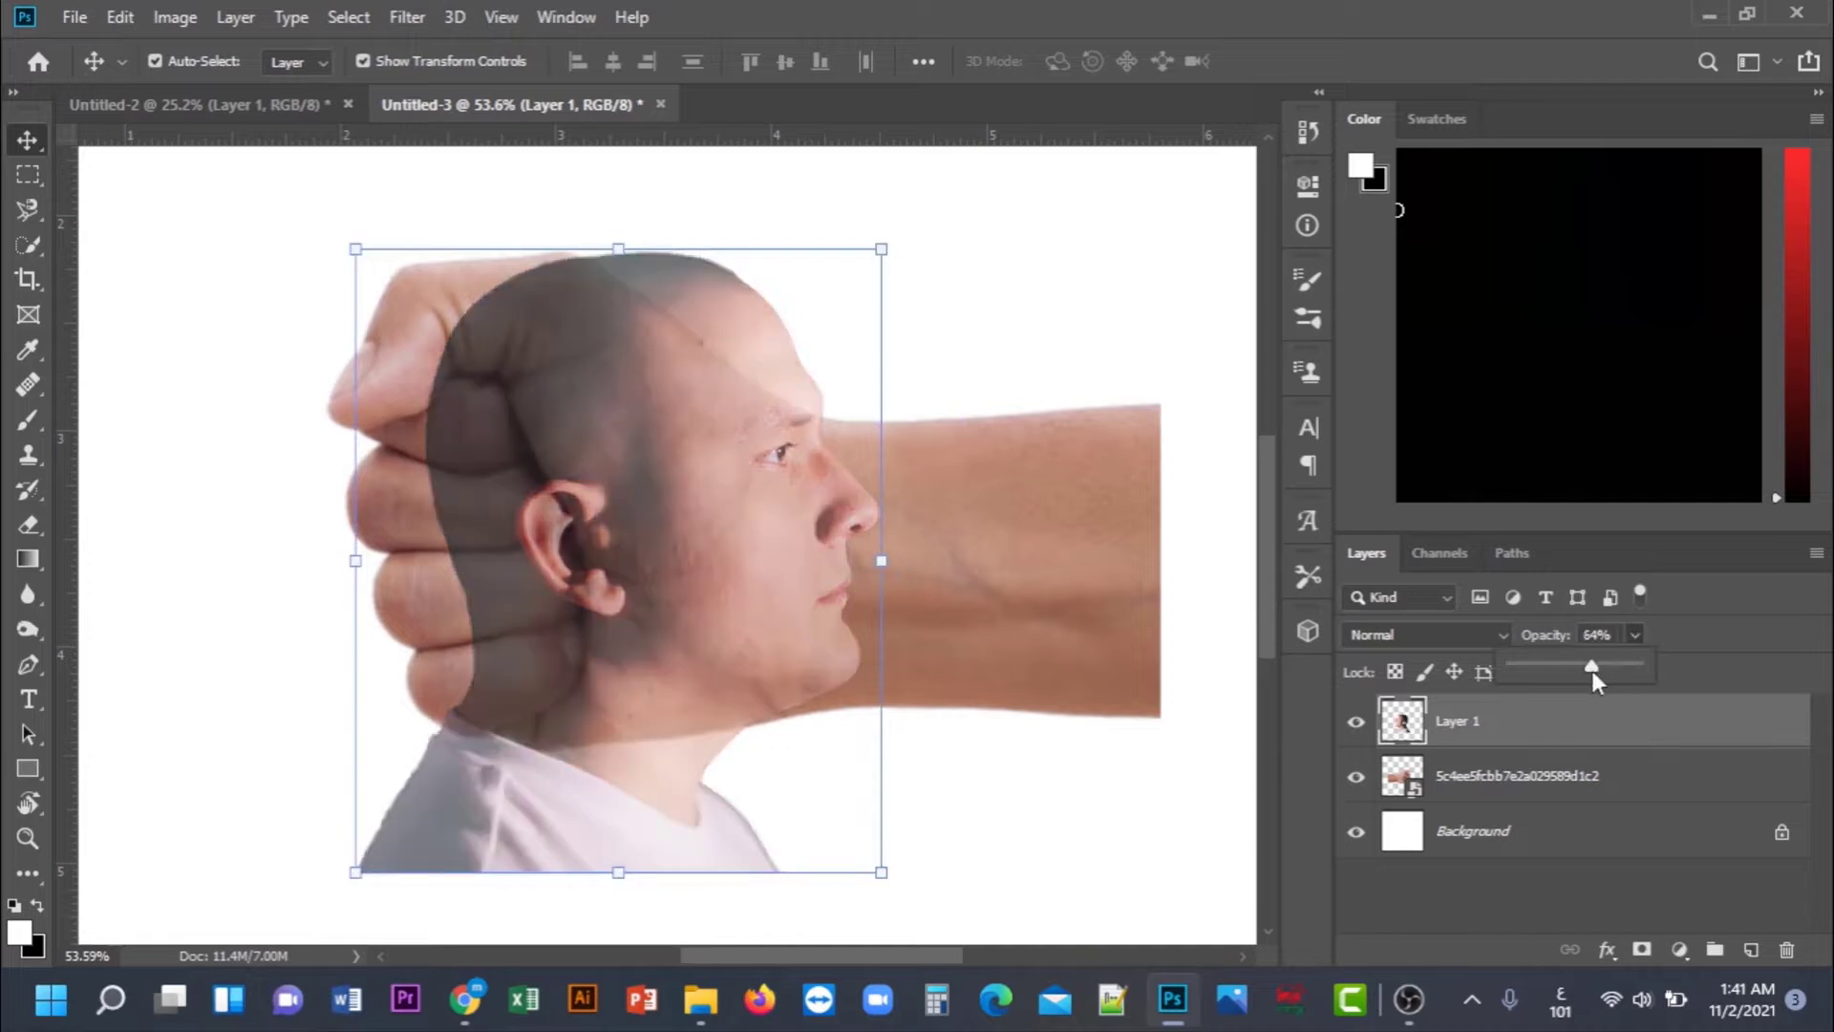
left_click_drag(1592, 671, 1584, 670)
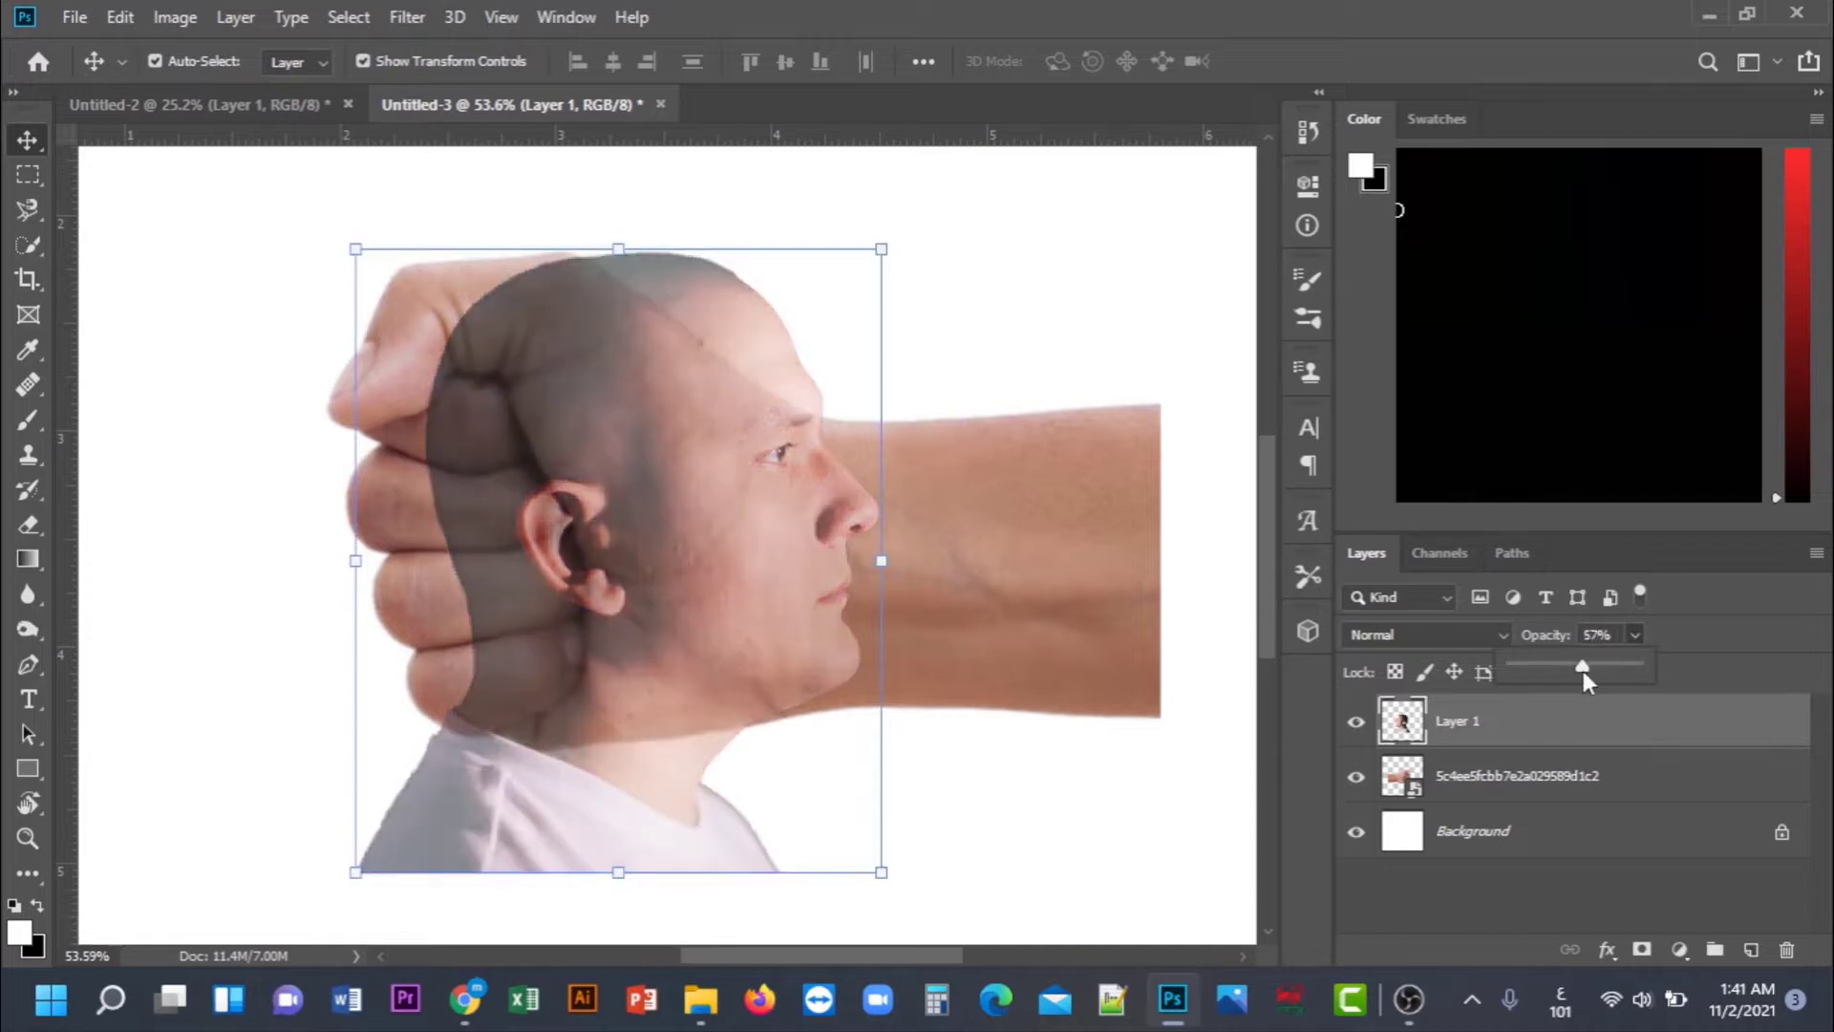
left_click(1609, 867)
left_click_drag(741, 381, 668, 393)
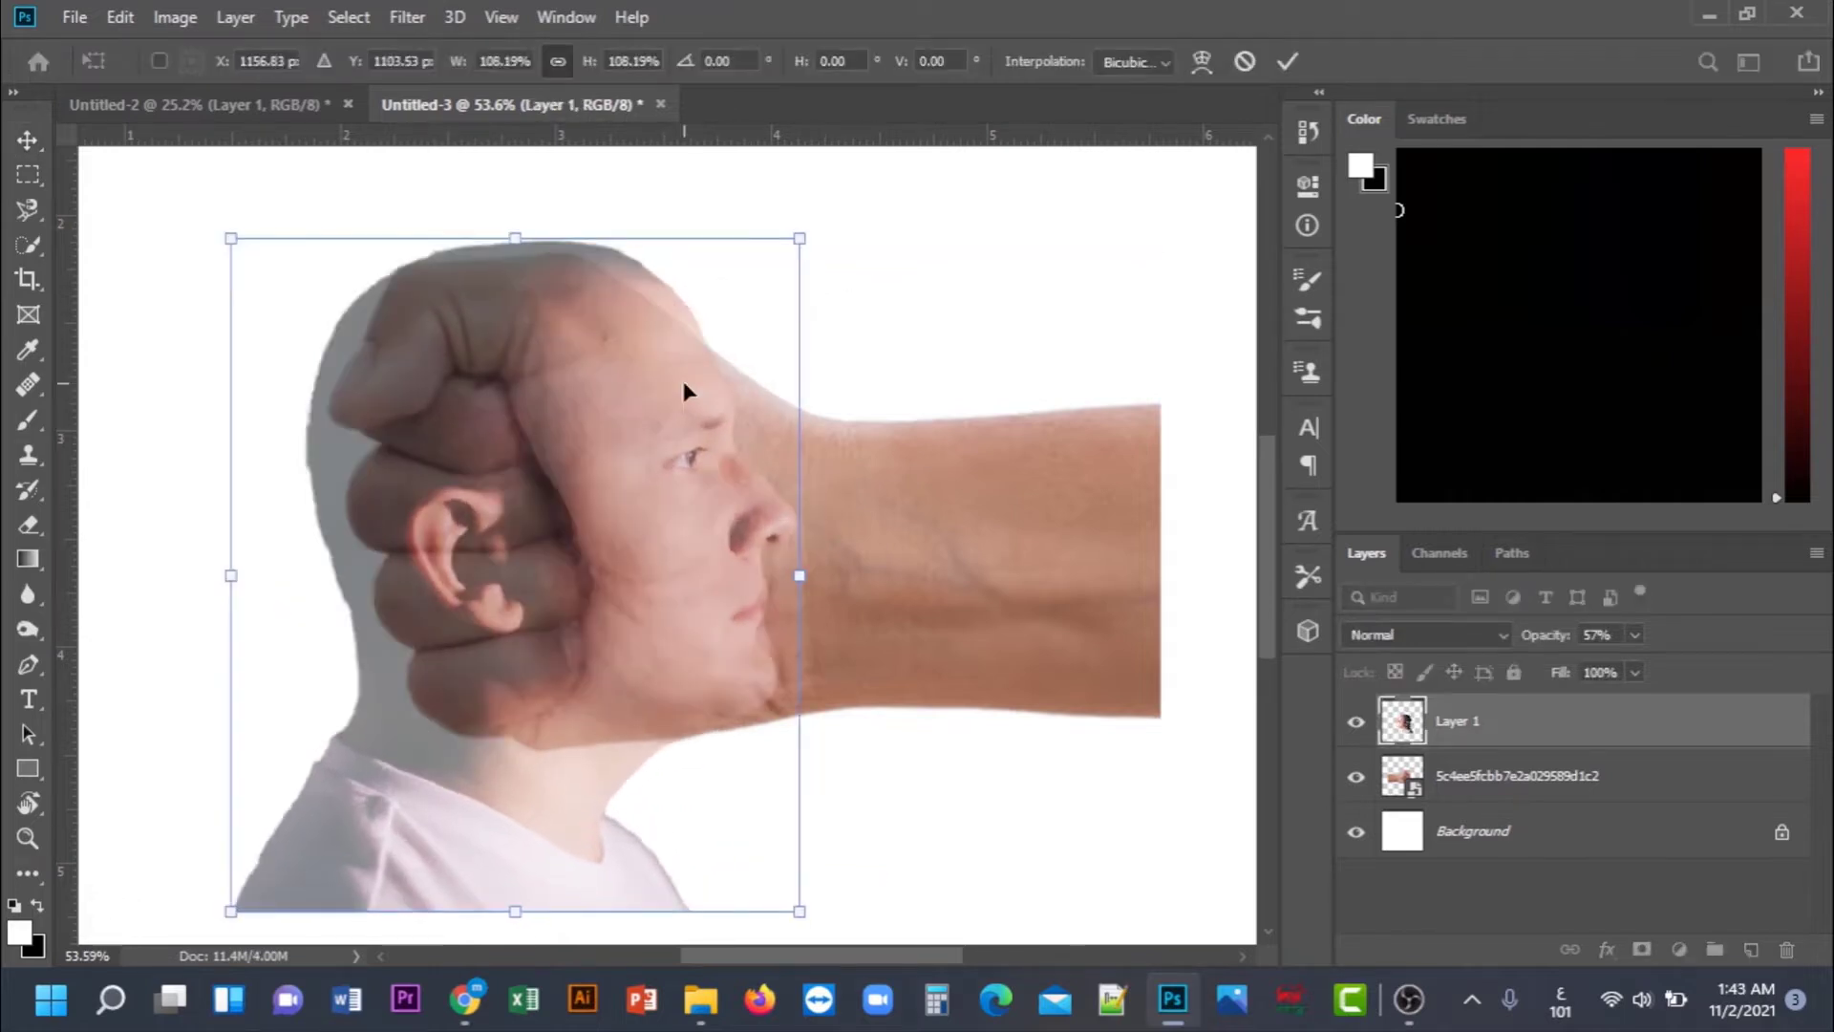
left_click(1150, 273)
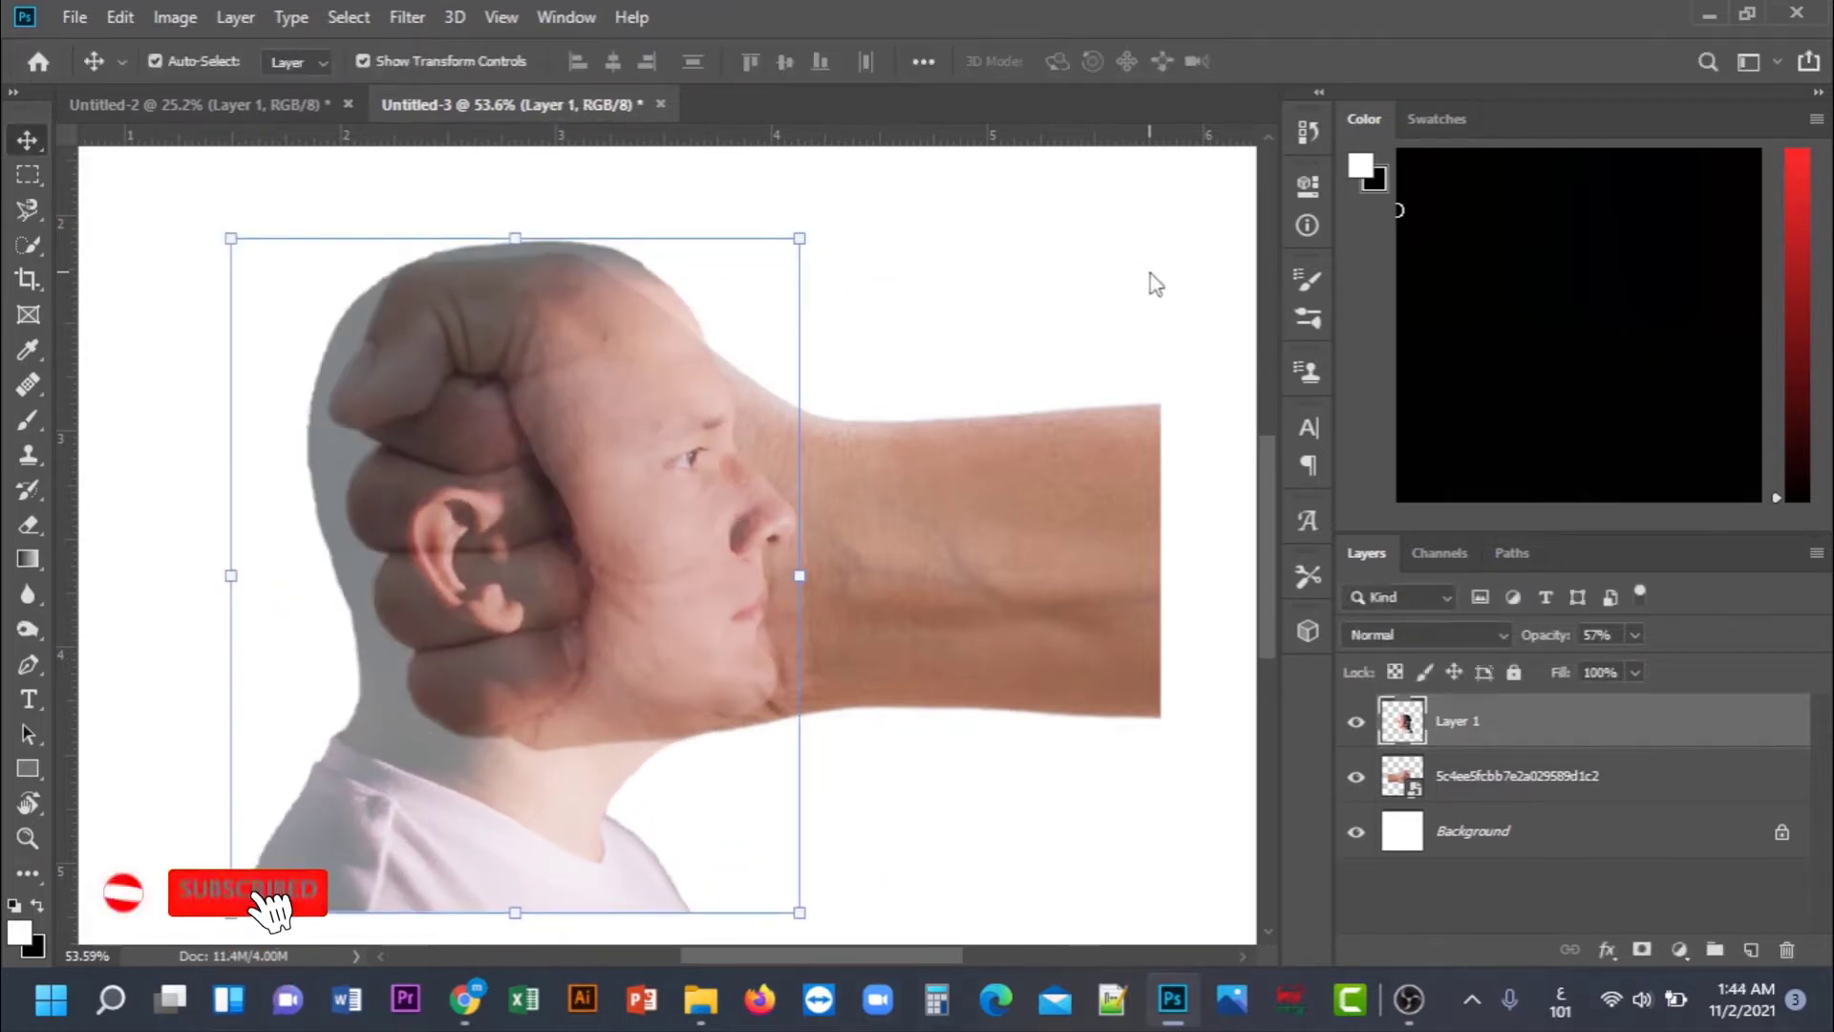
left_click(1635, 635)
left_click_drag(1647, 661, 1756, 665)
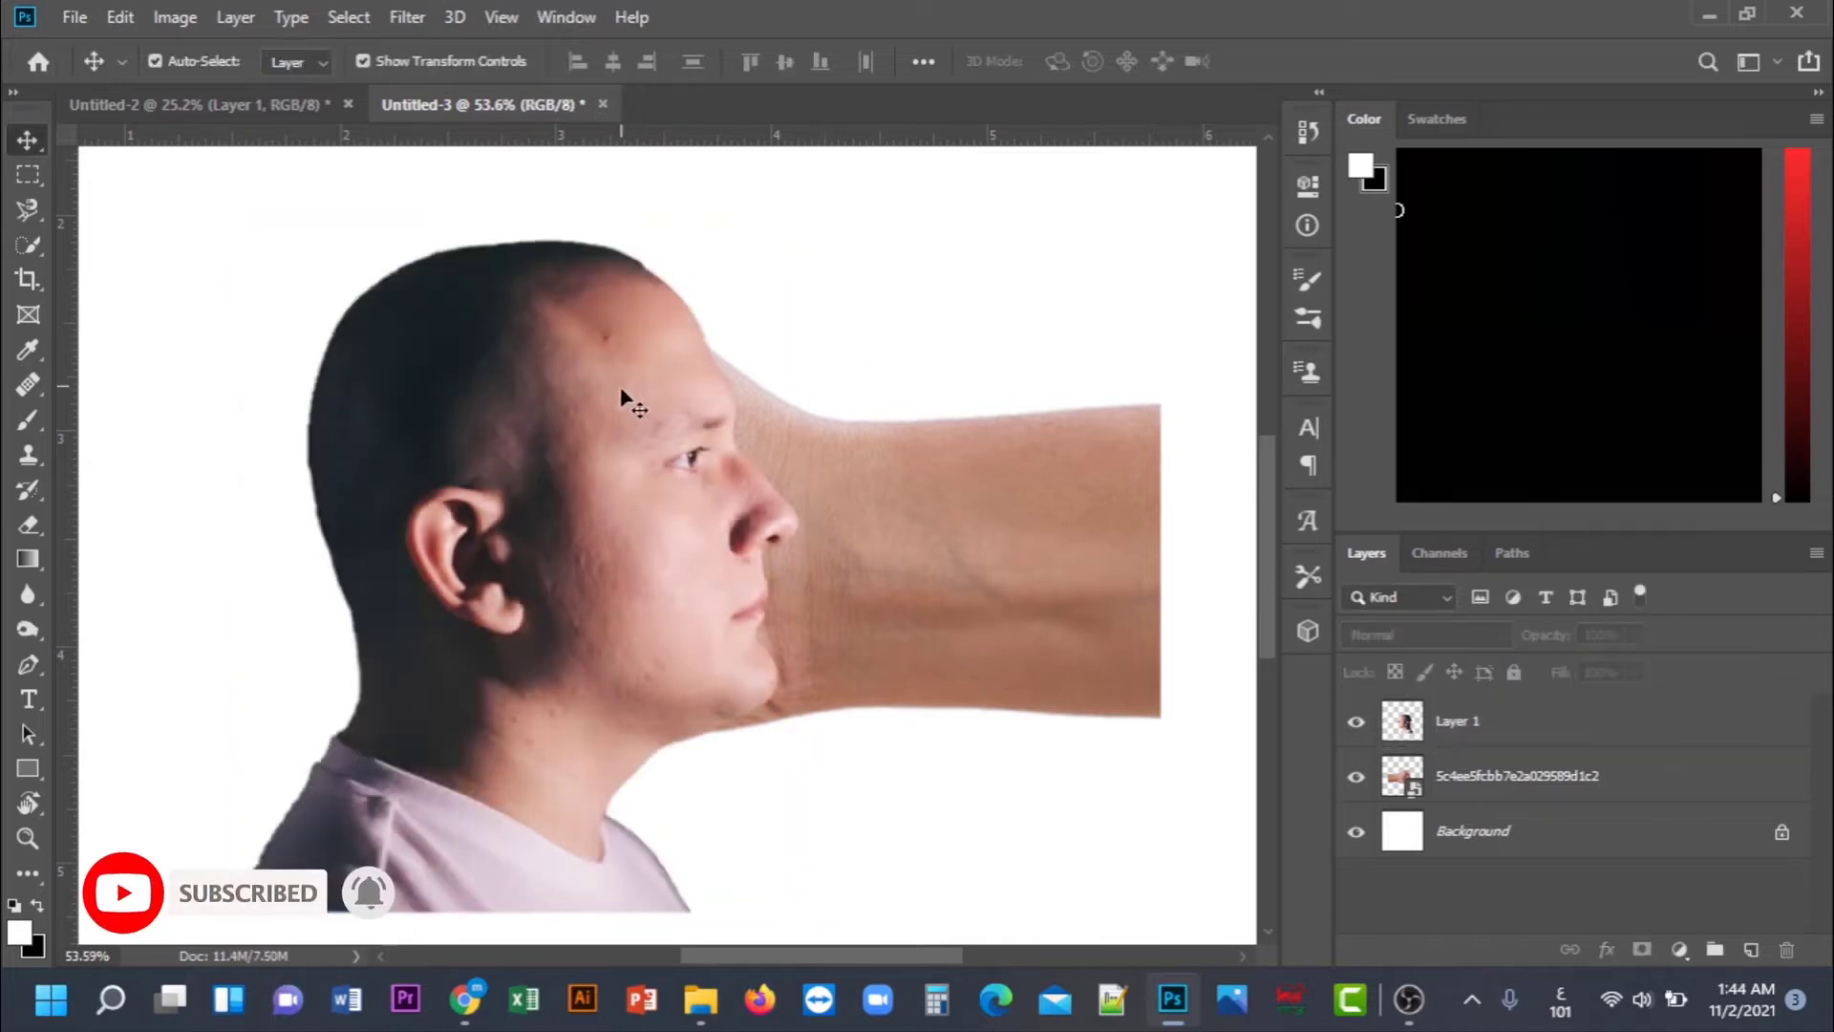
- Darken the head layer with a Curves adjustment, lowering the shadows, input 133 to output 116 and input 203 to output 195
left_click(191, 21)
mouse_move(220, 88)
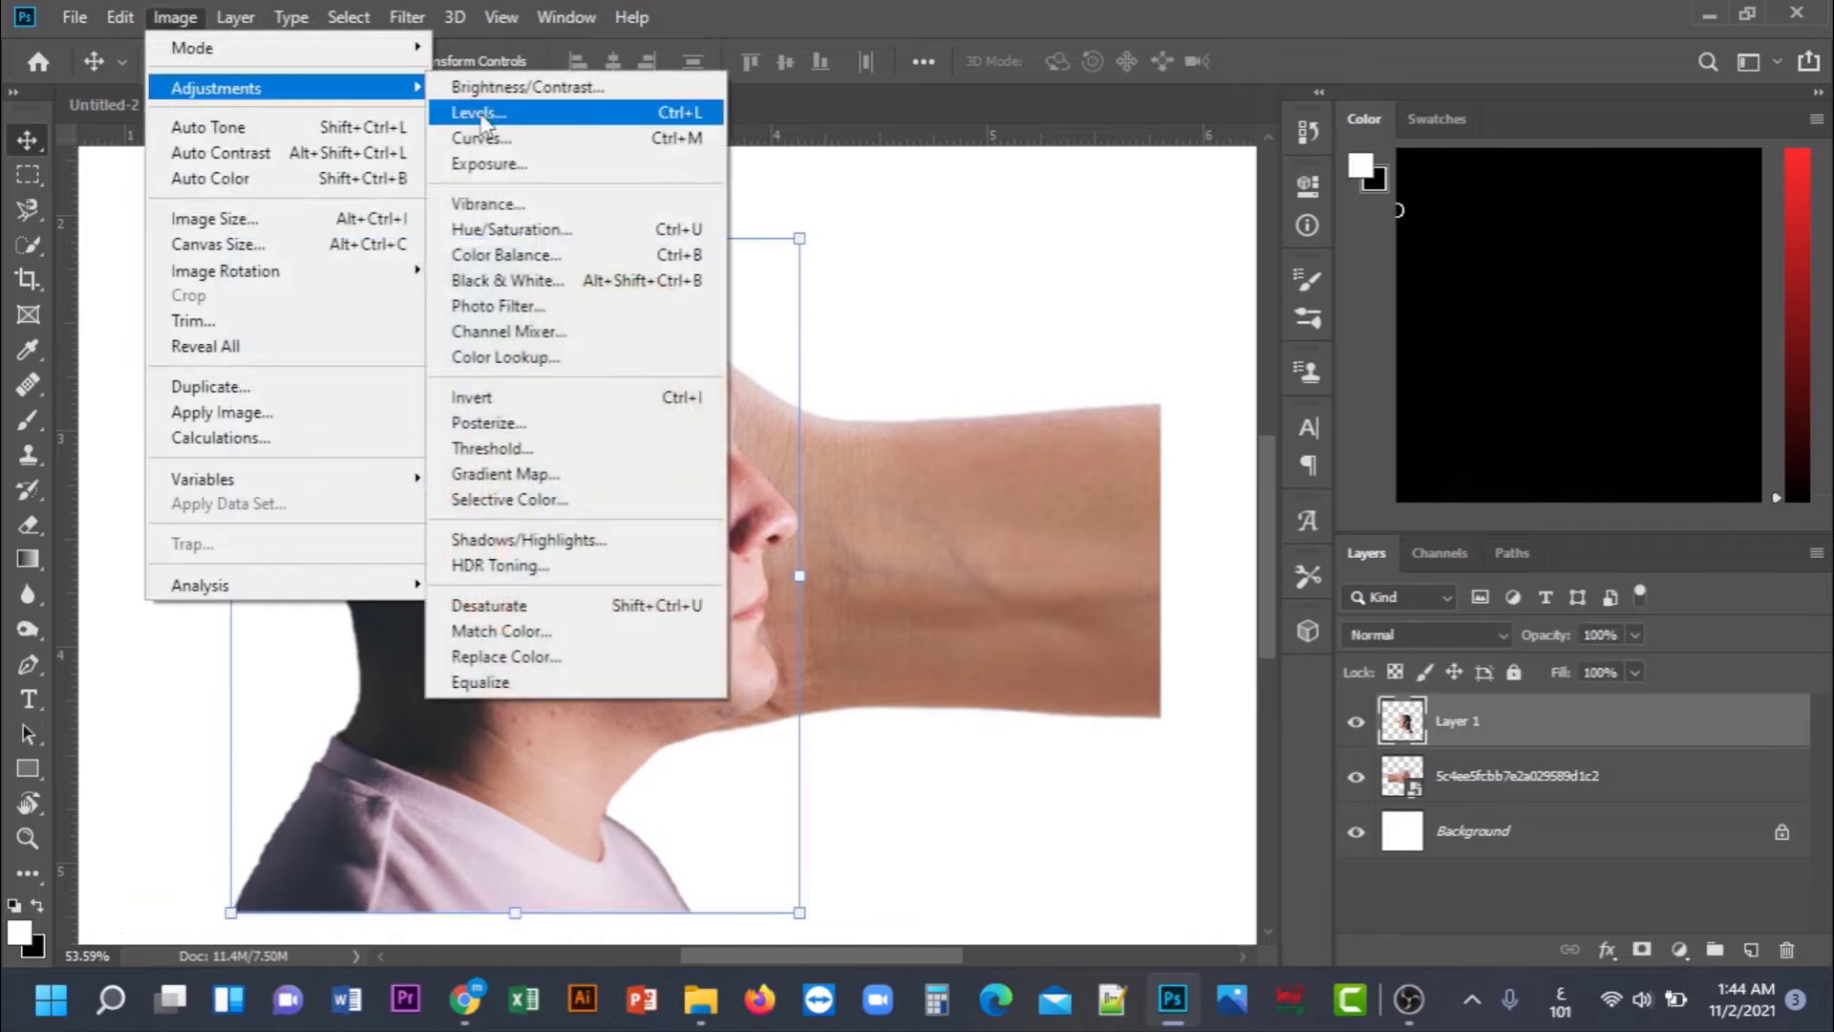
left_click(487, 137)
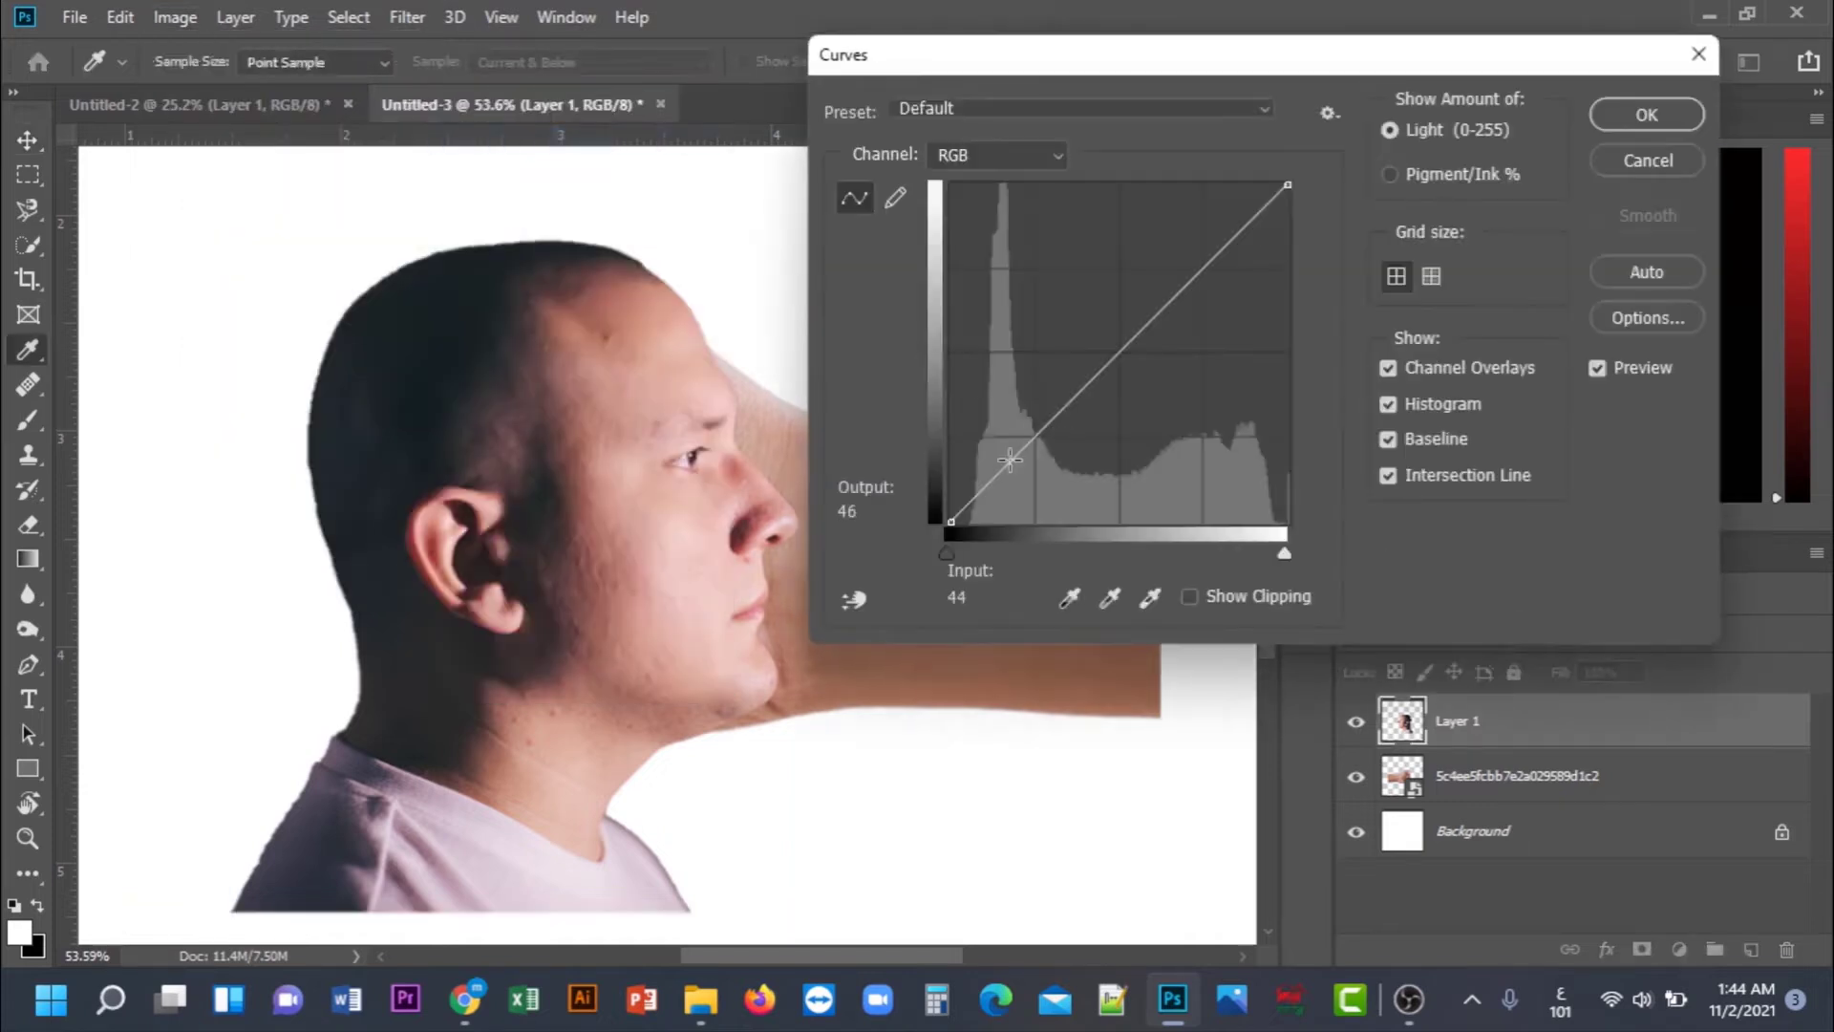
left_click_drag(1009, 461, 1016, 480)
mouse_move(1213, 287)
left_mouse_down()
mouse_move(1228, 294)
mouse_move(1219, 263)
left_mouse_up()
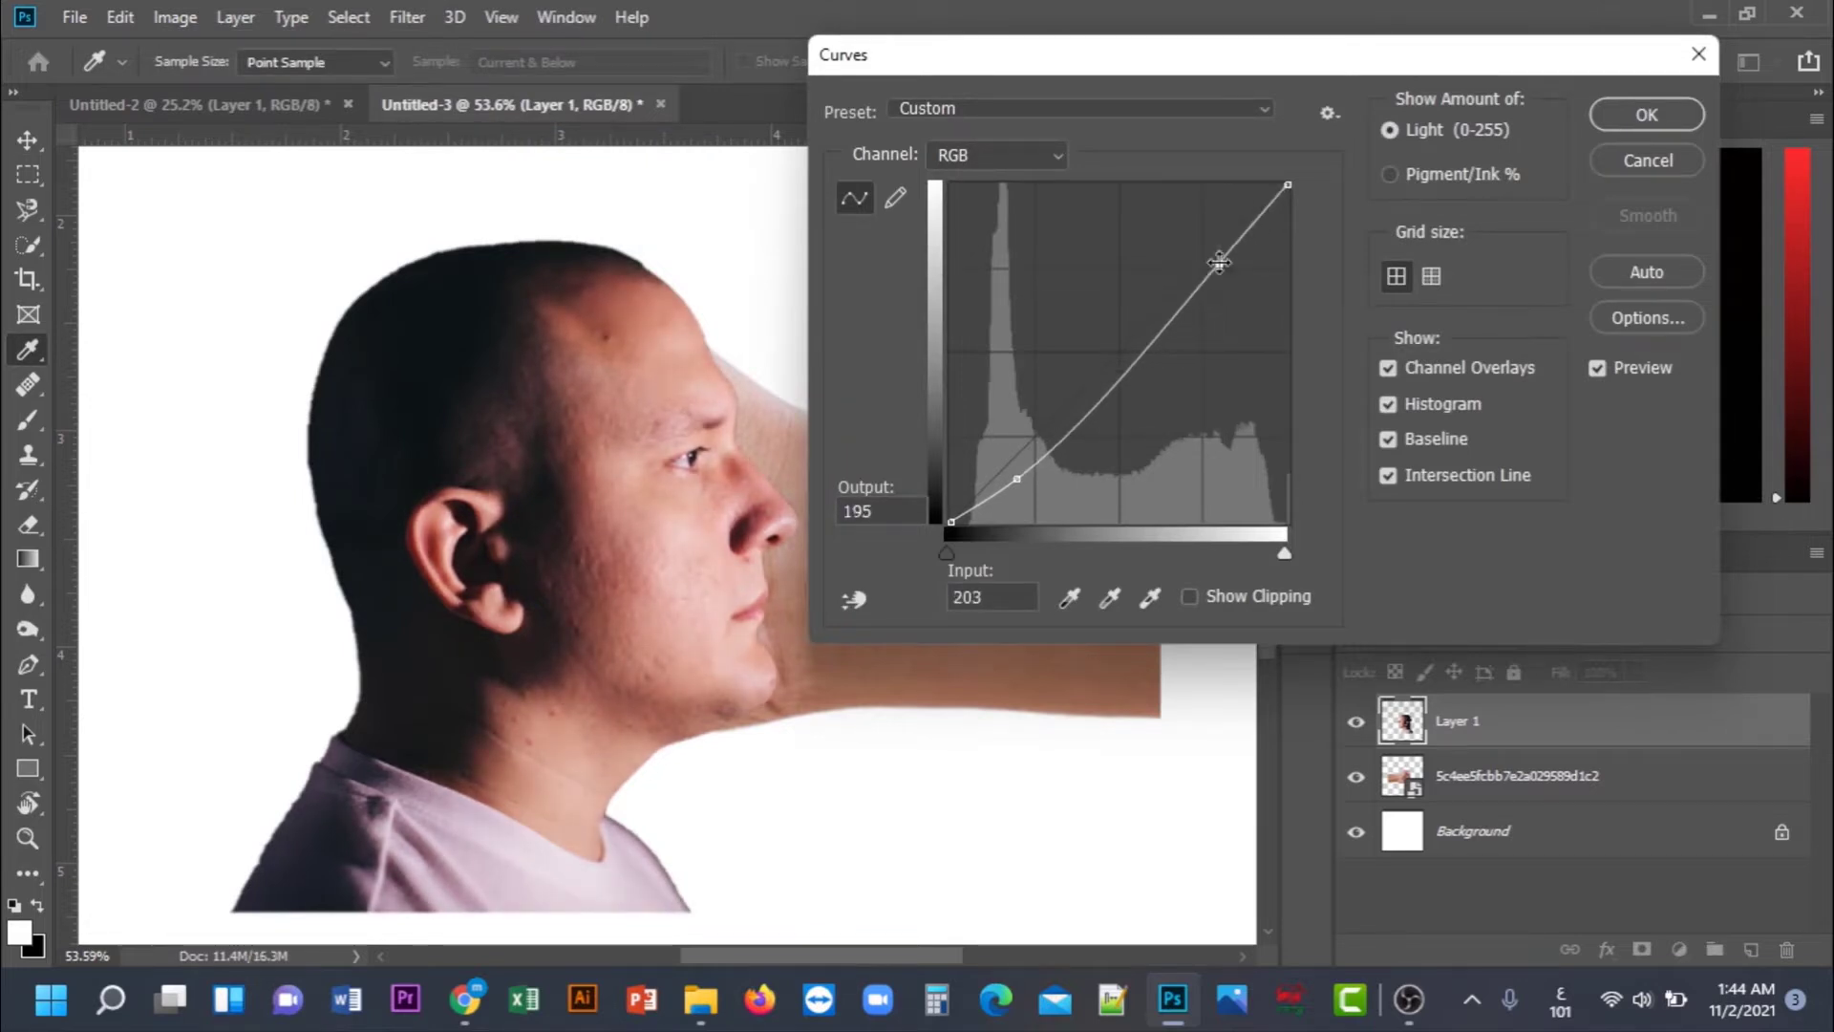
left_click(1126, 362)
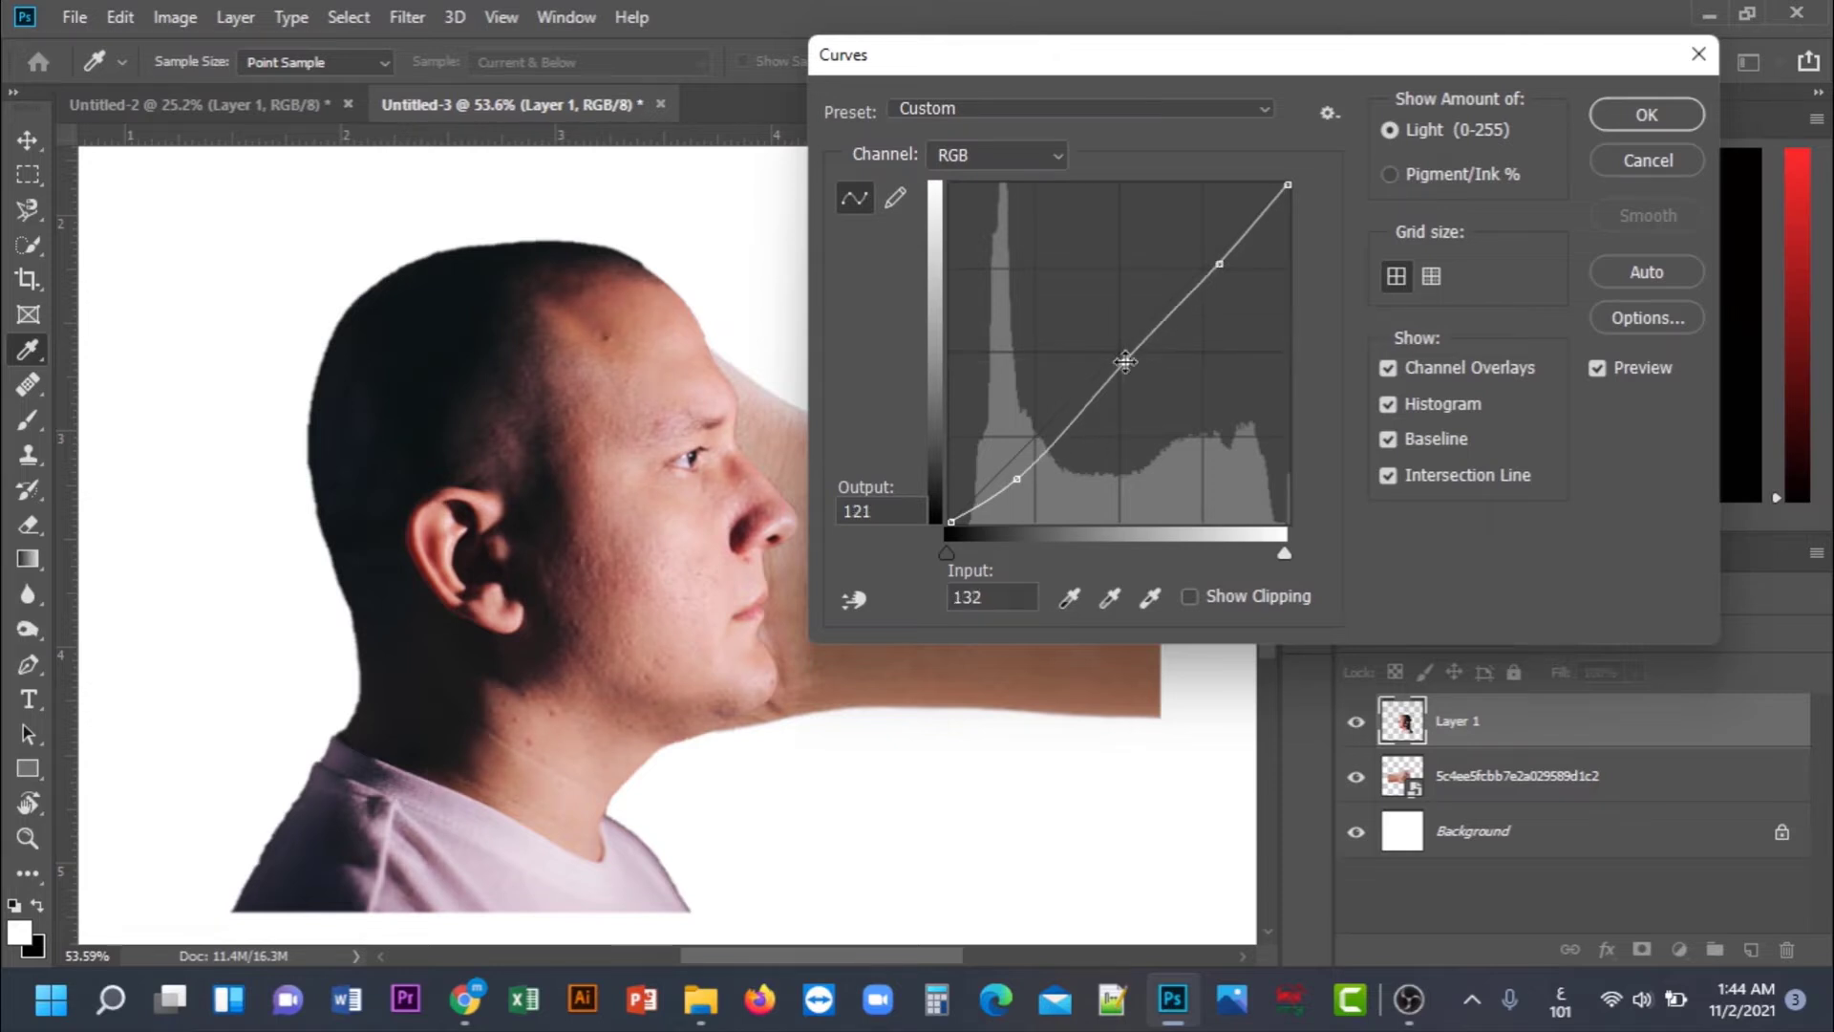
left_click_drag(1125, 362, 1127, 368)
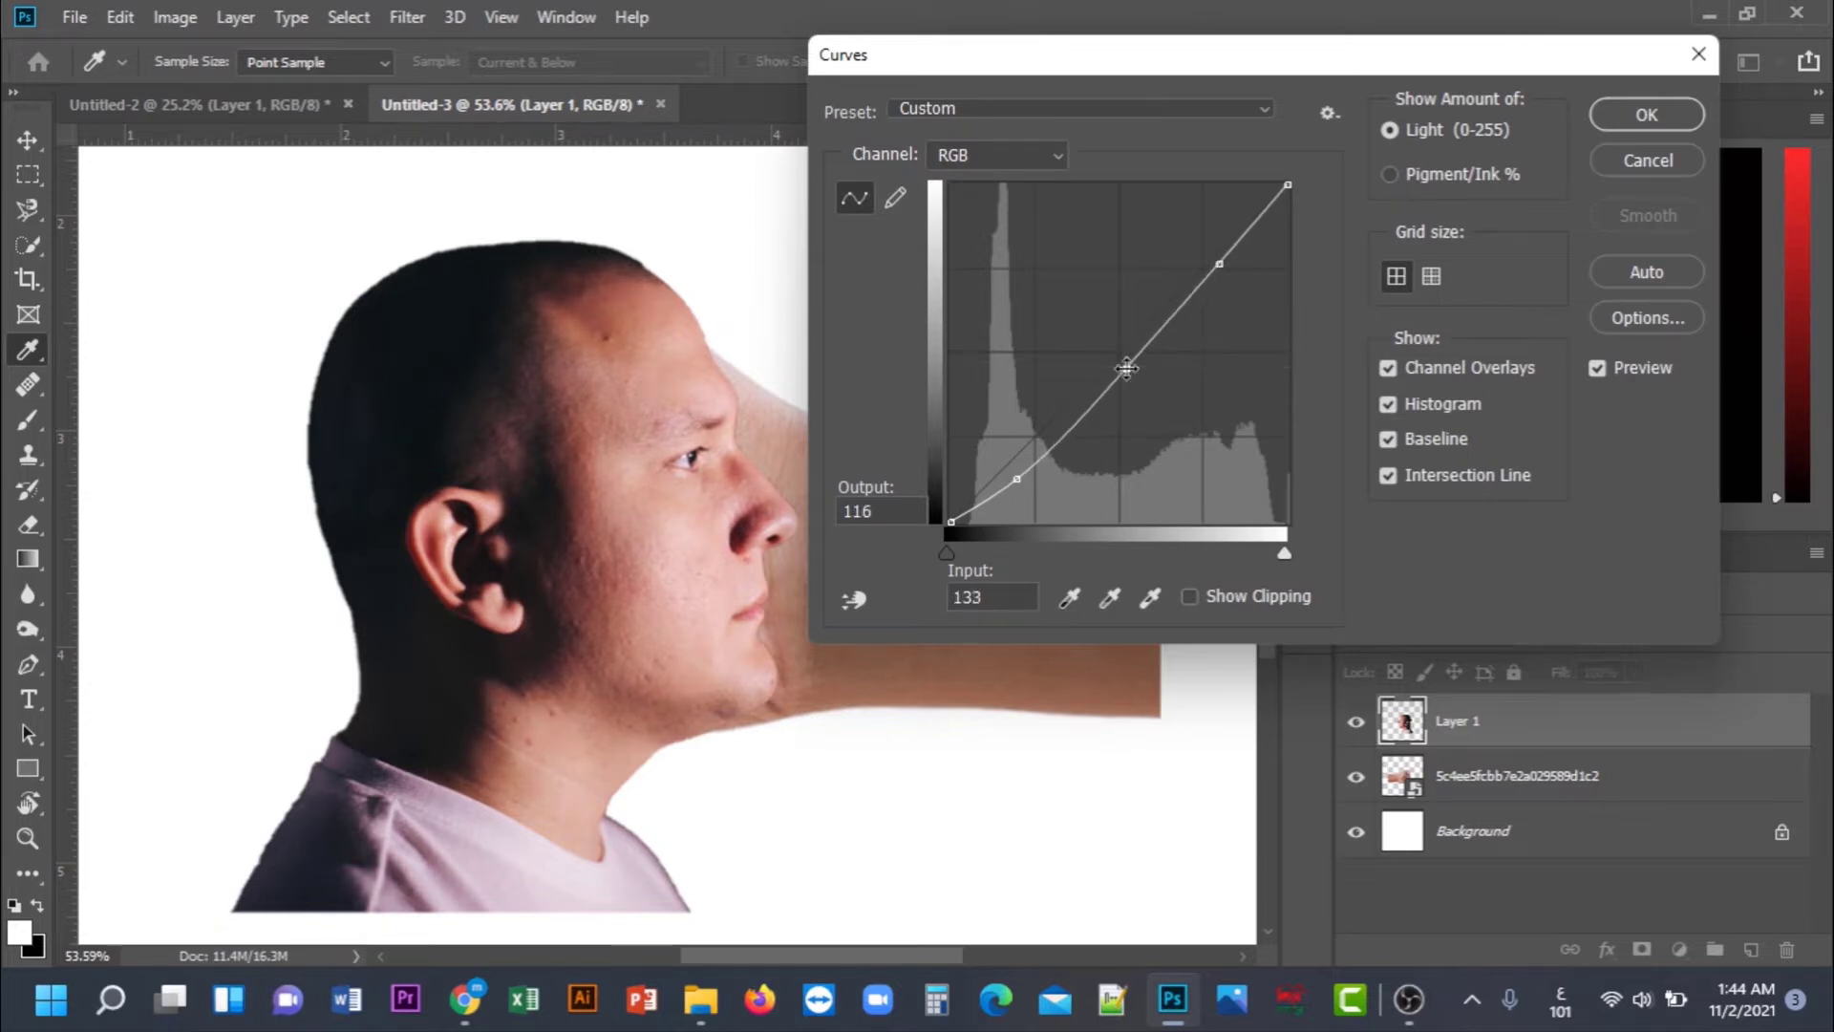
left_click(1635, 114)
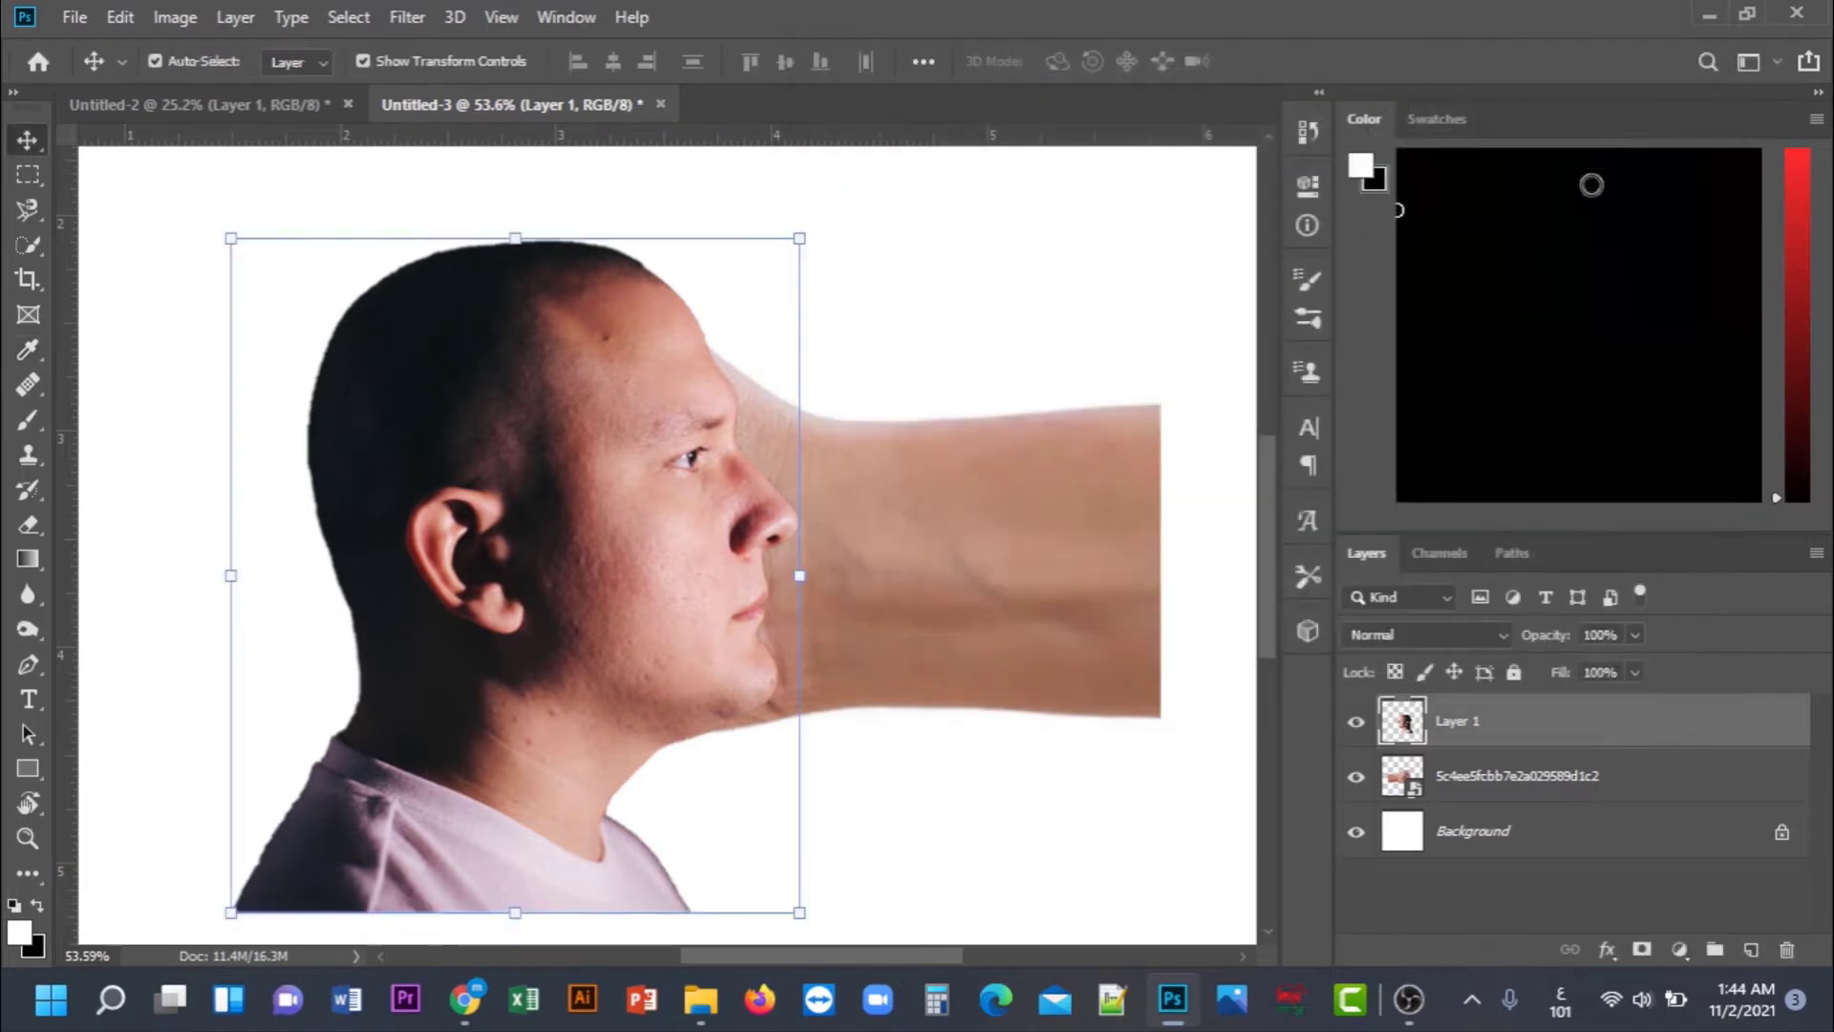
left_click(1045, 225)
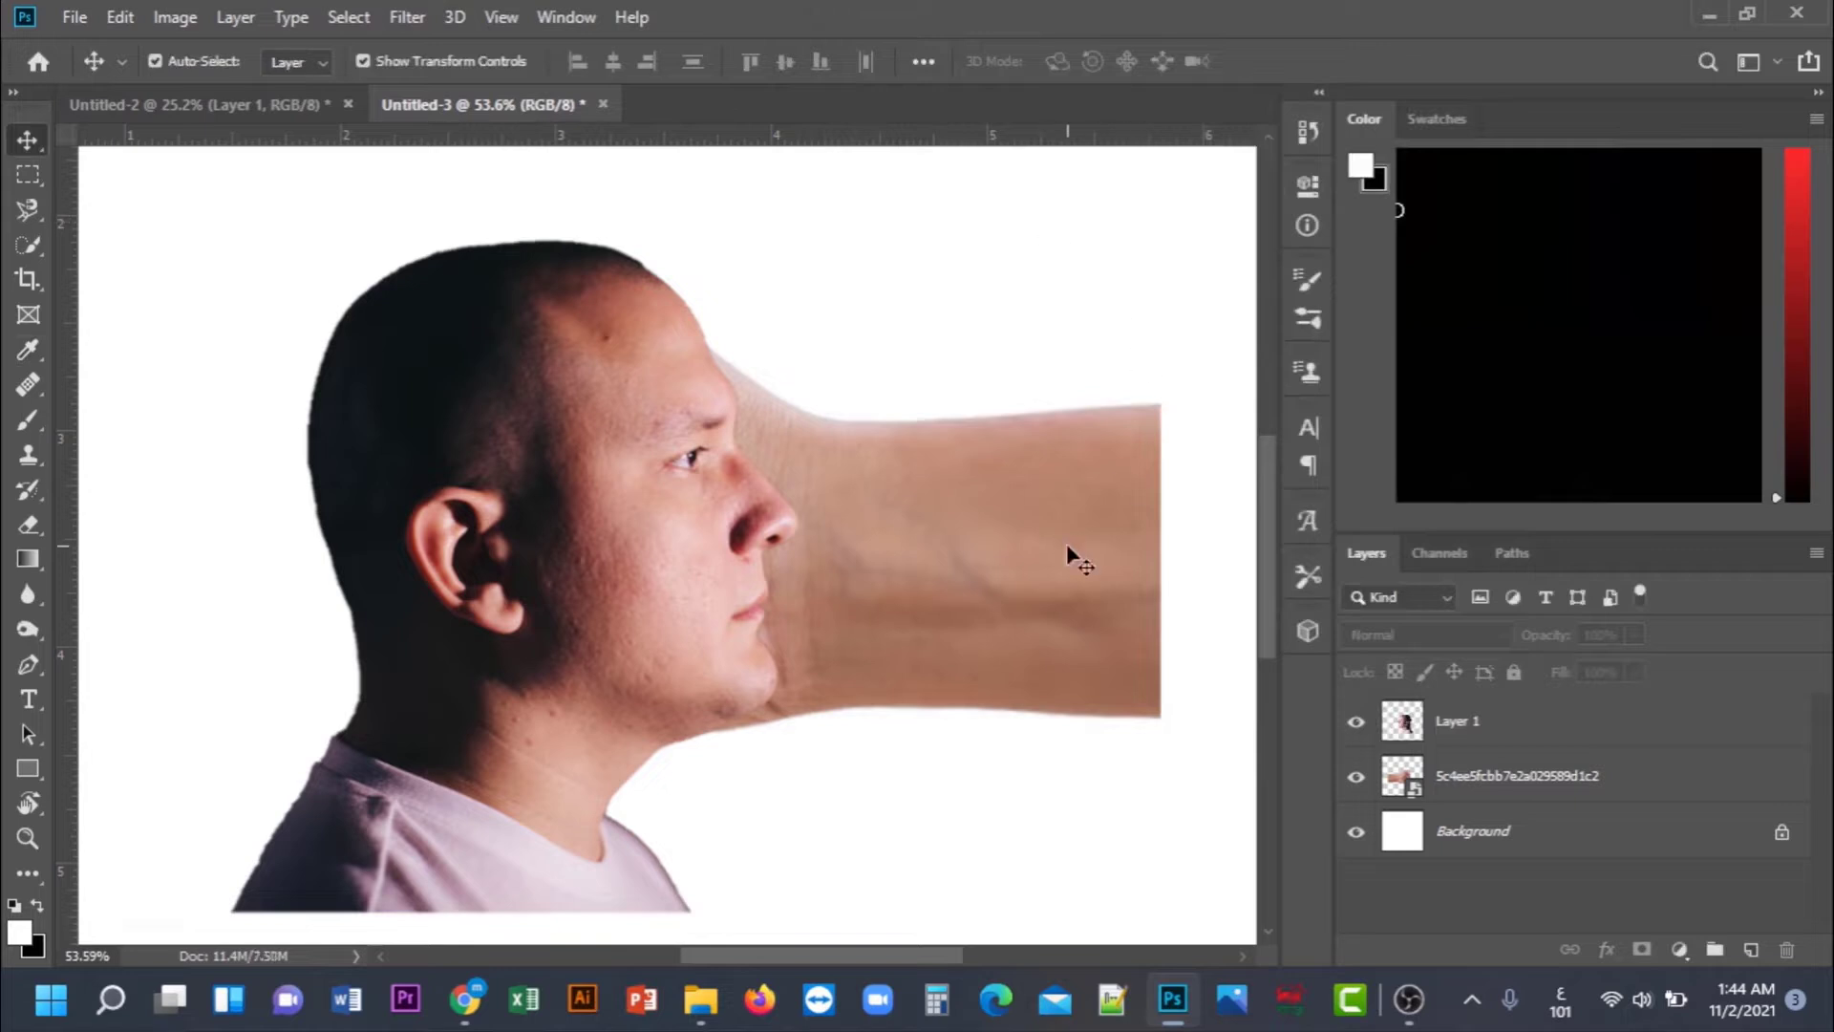
- Set the head layer's opacity to 43%
left_click(646, 571)
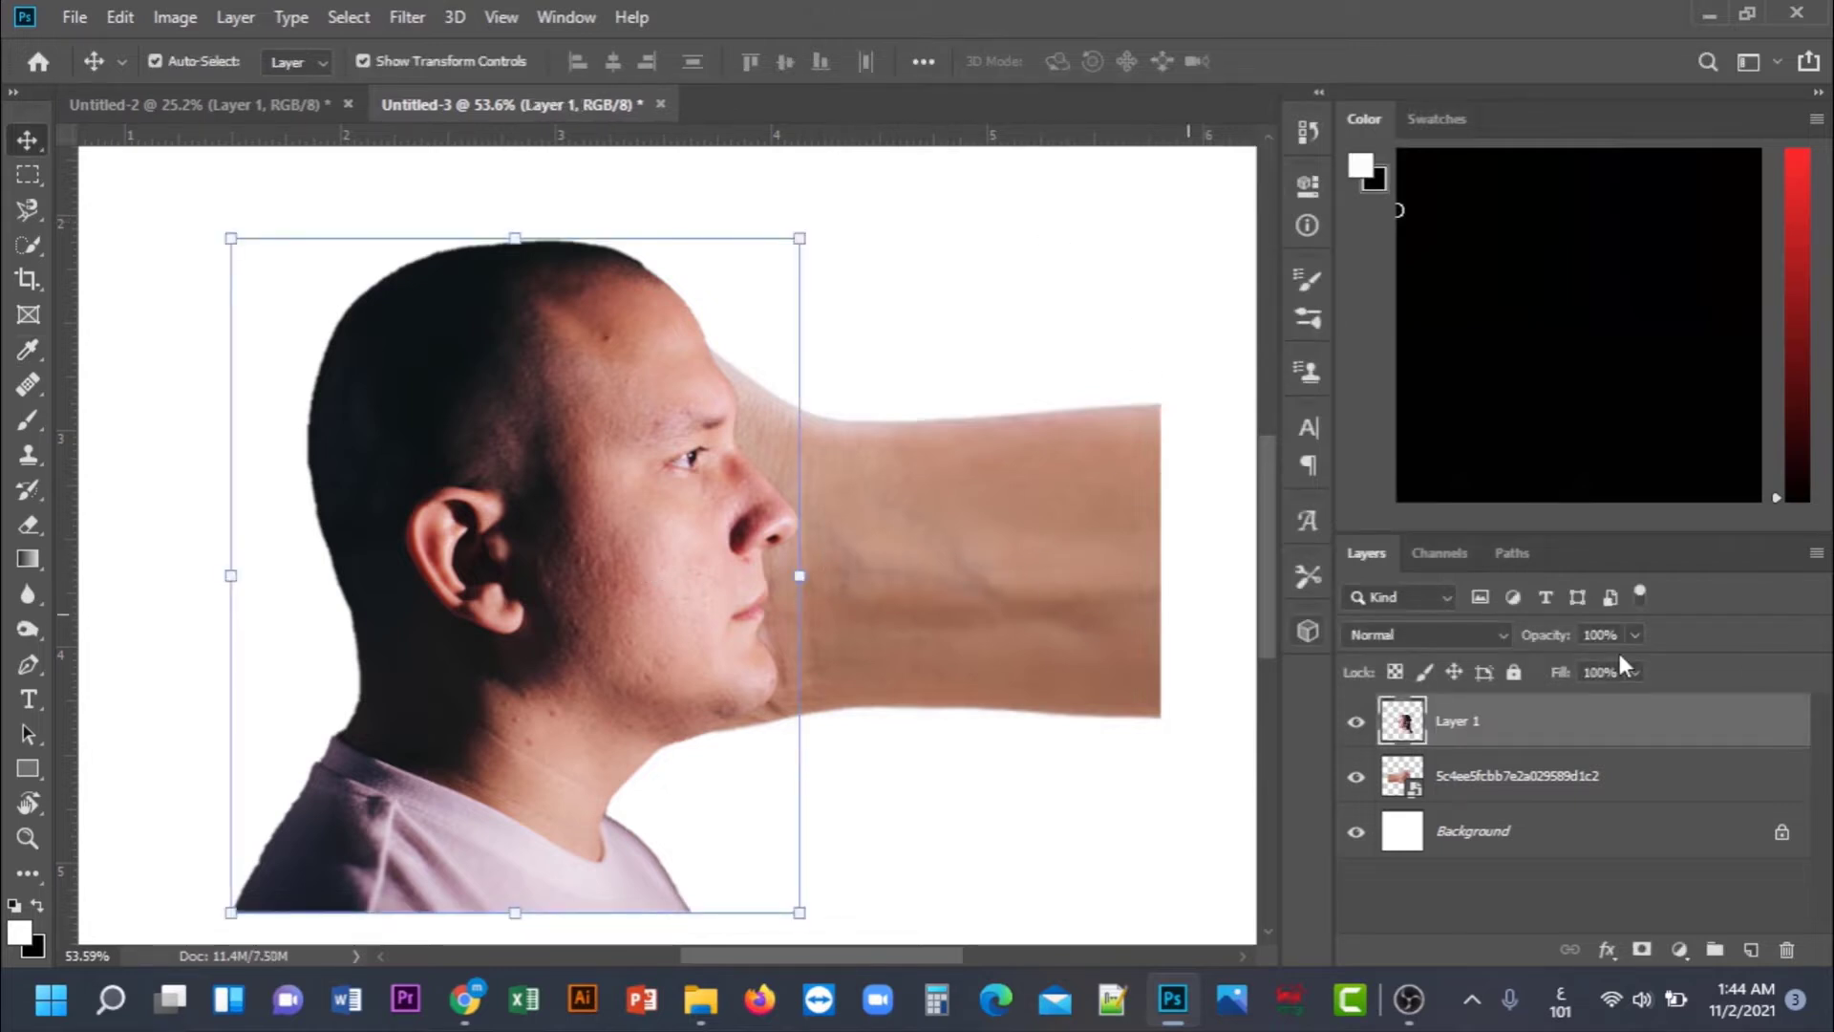
left_click(1634, 635)
left_click_drag(1571, 663, 1567, 665)
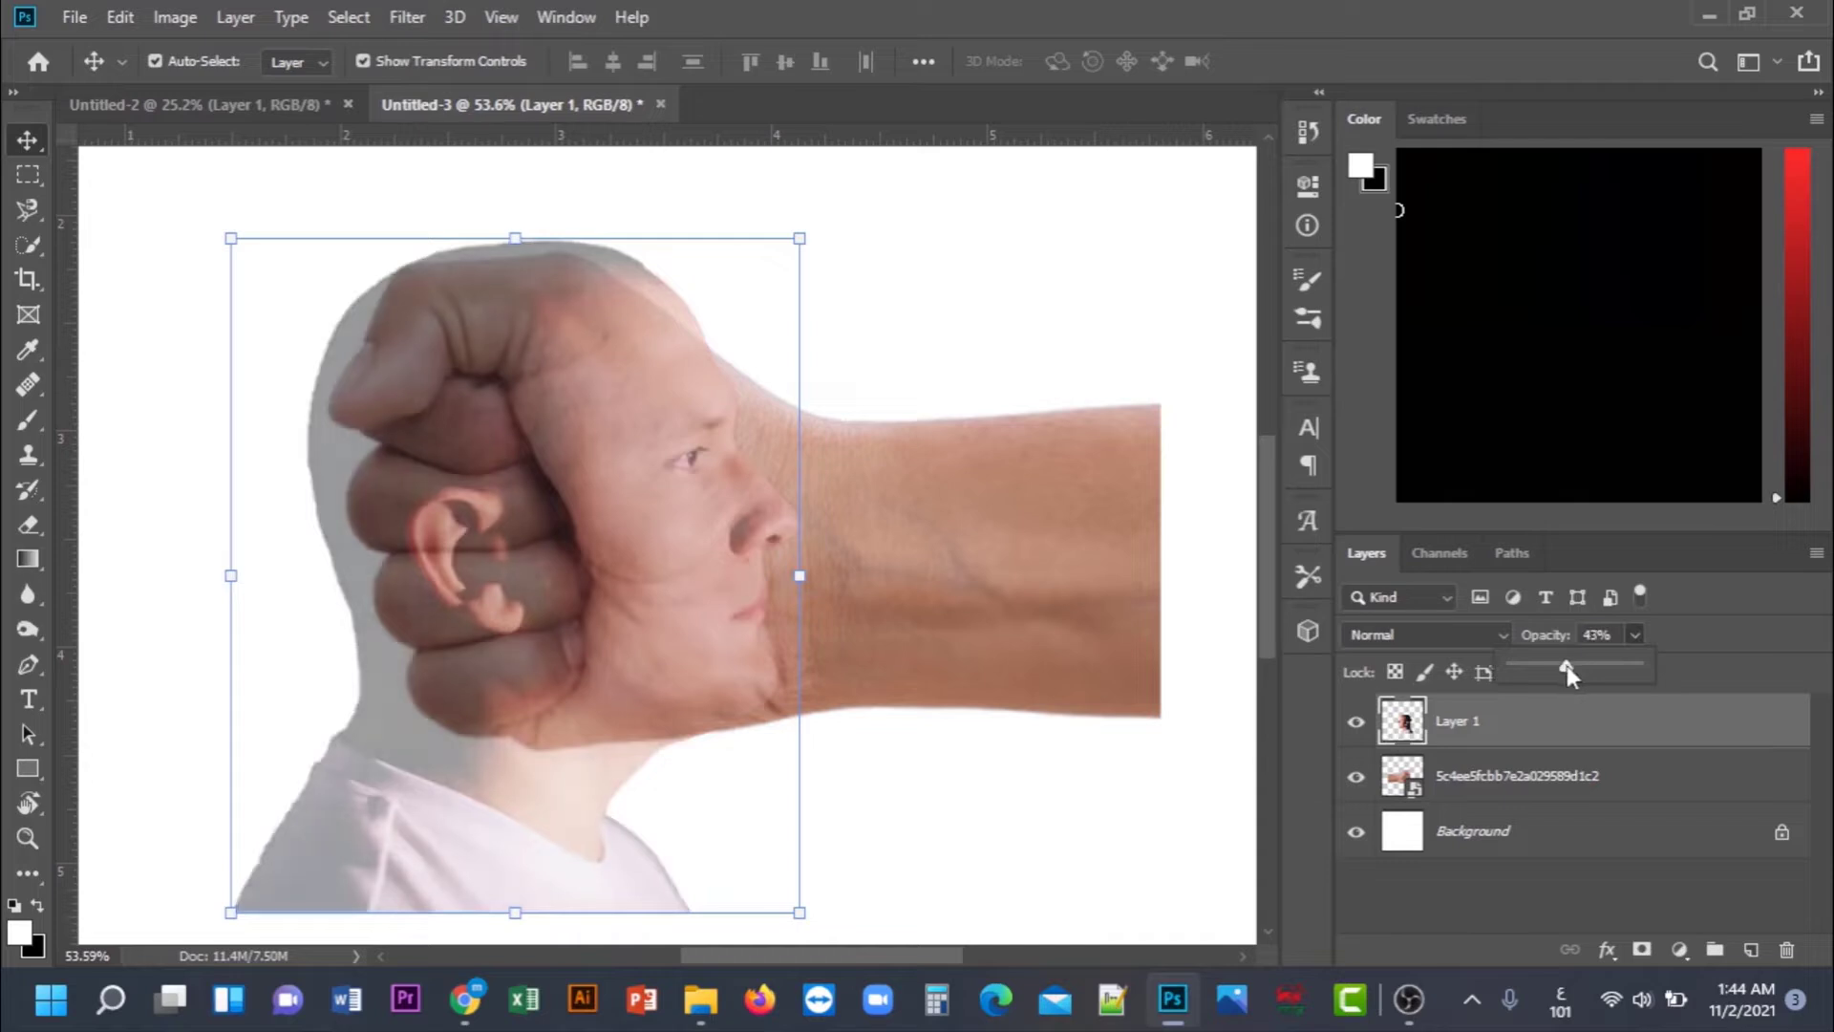
left_click(1245, 755)
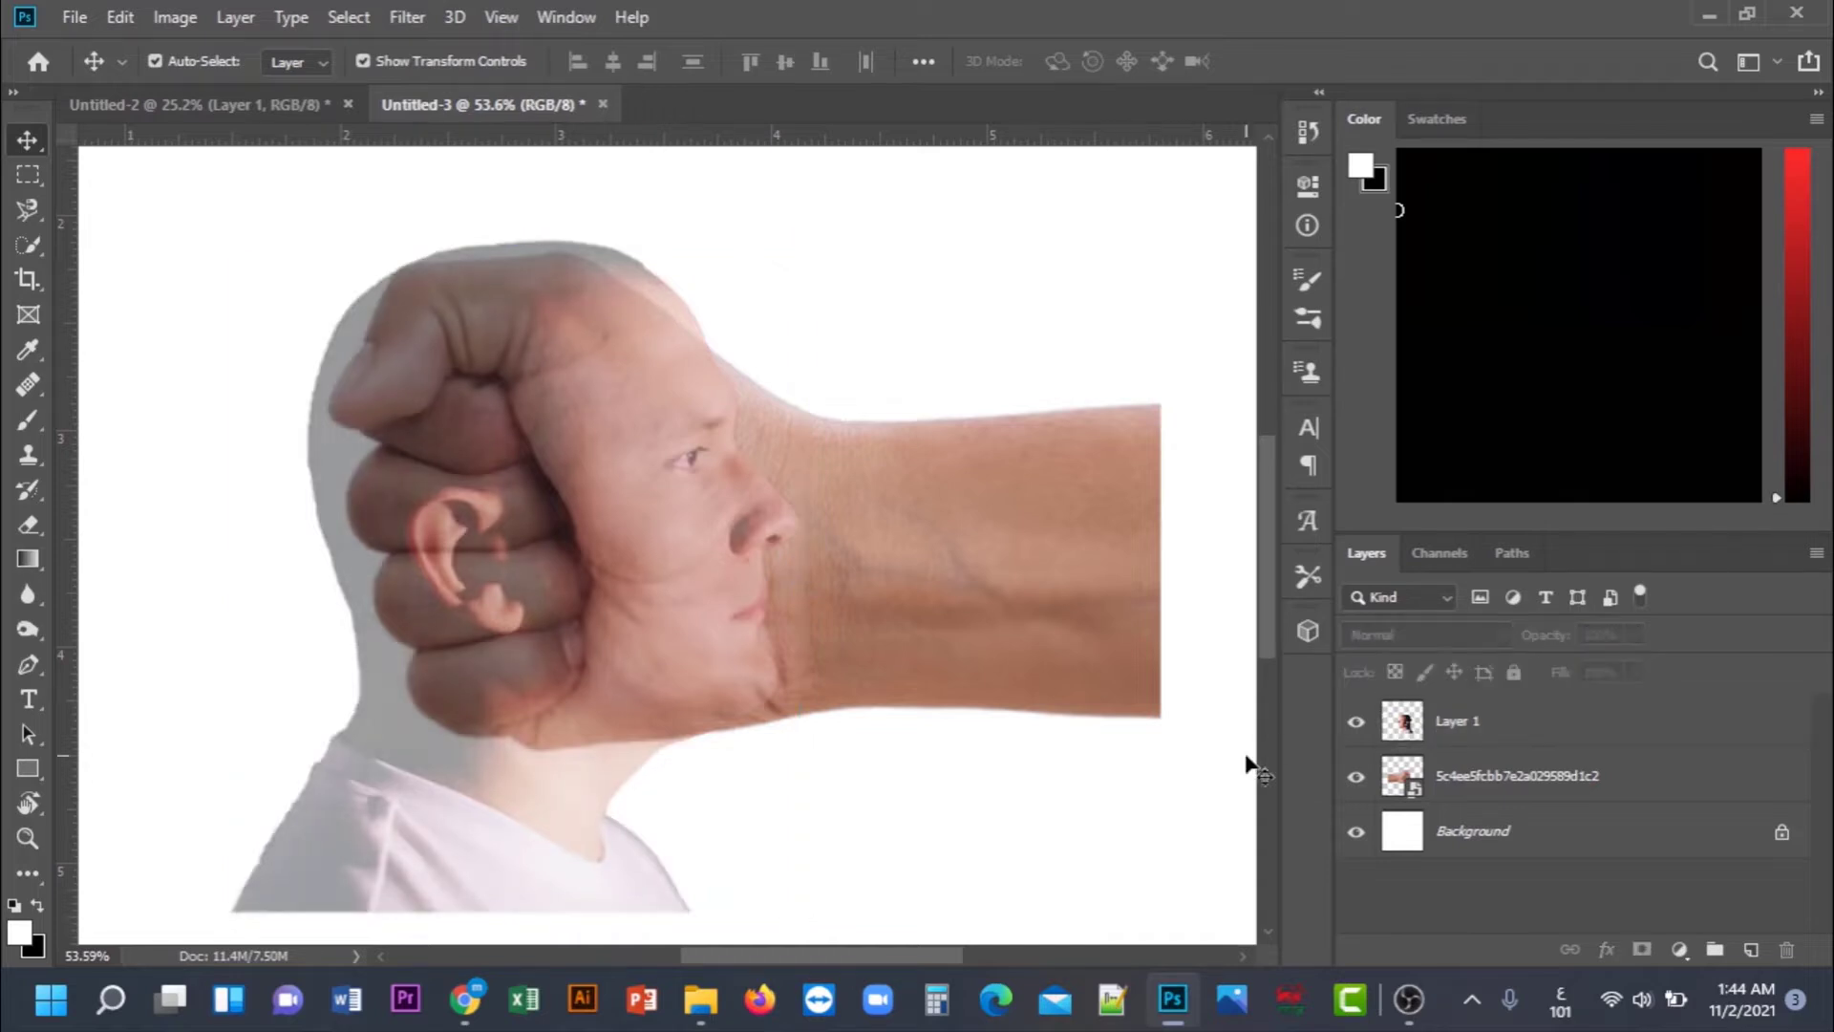
- Add a layer mask to the fist layer and ready the Brush tool with black foreground and white background
left_click(1054, 547)
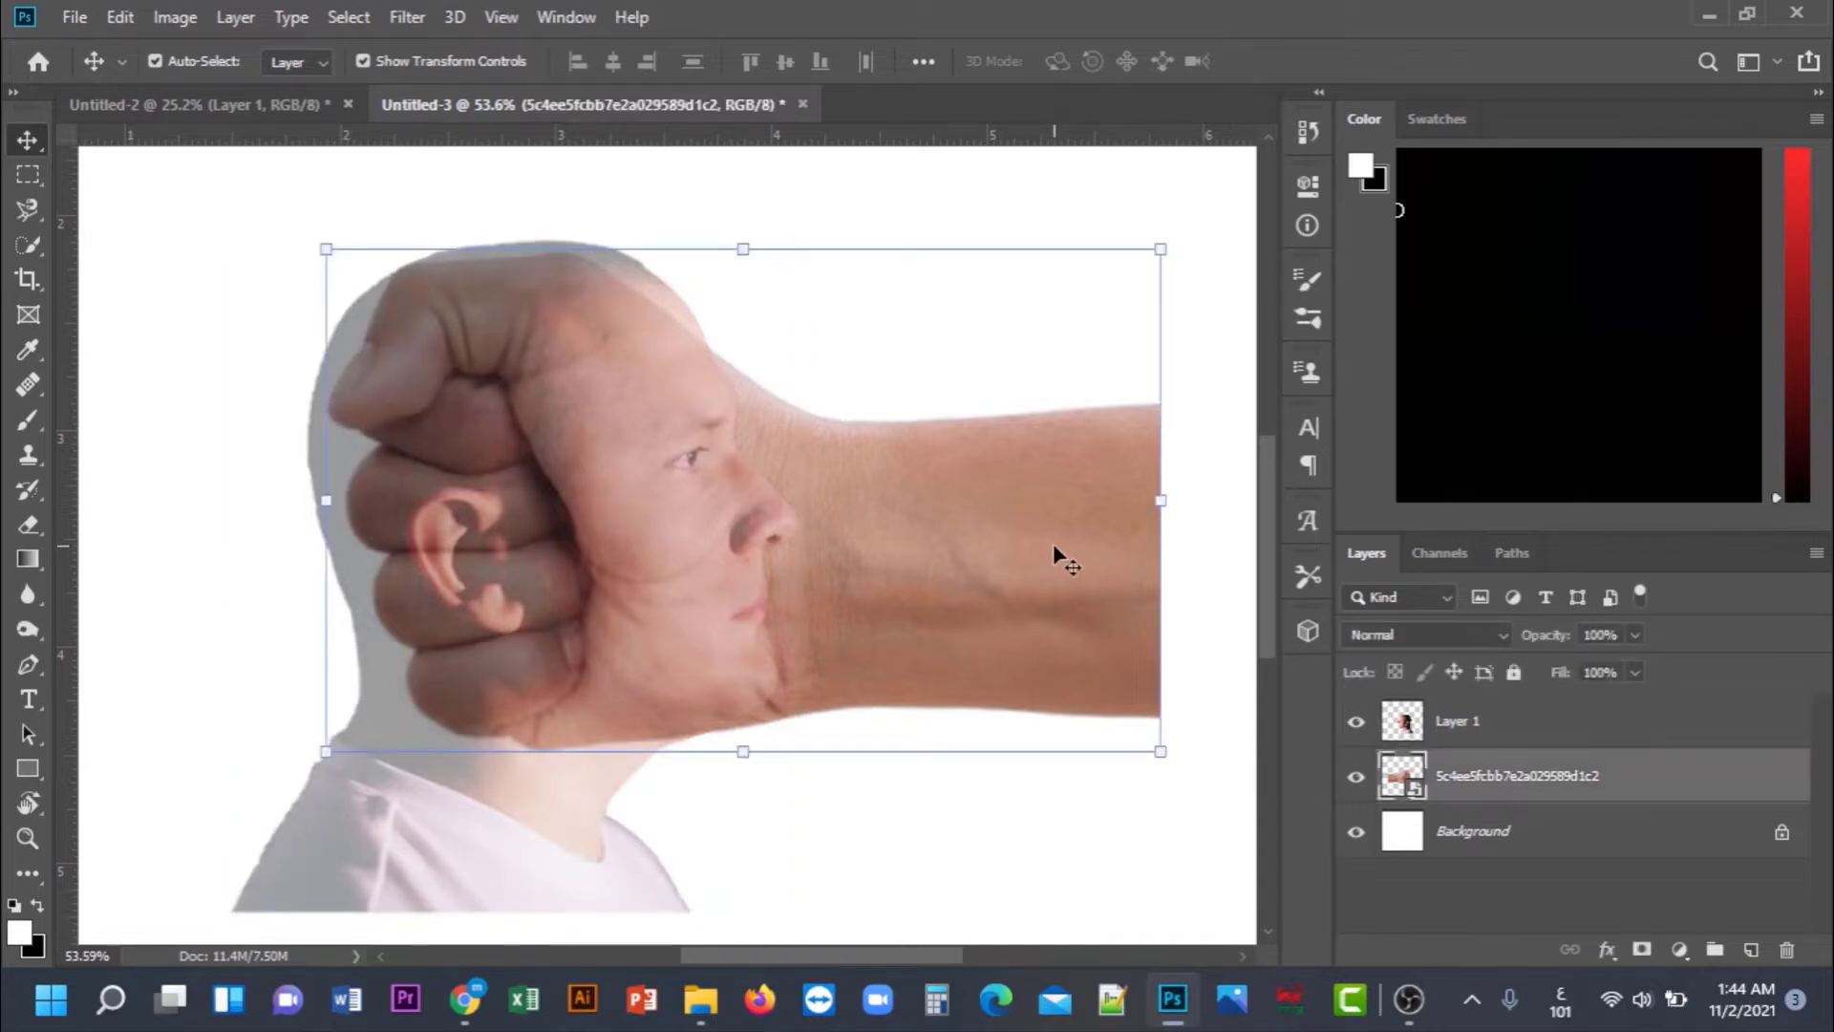
left_click(1641, 952)
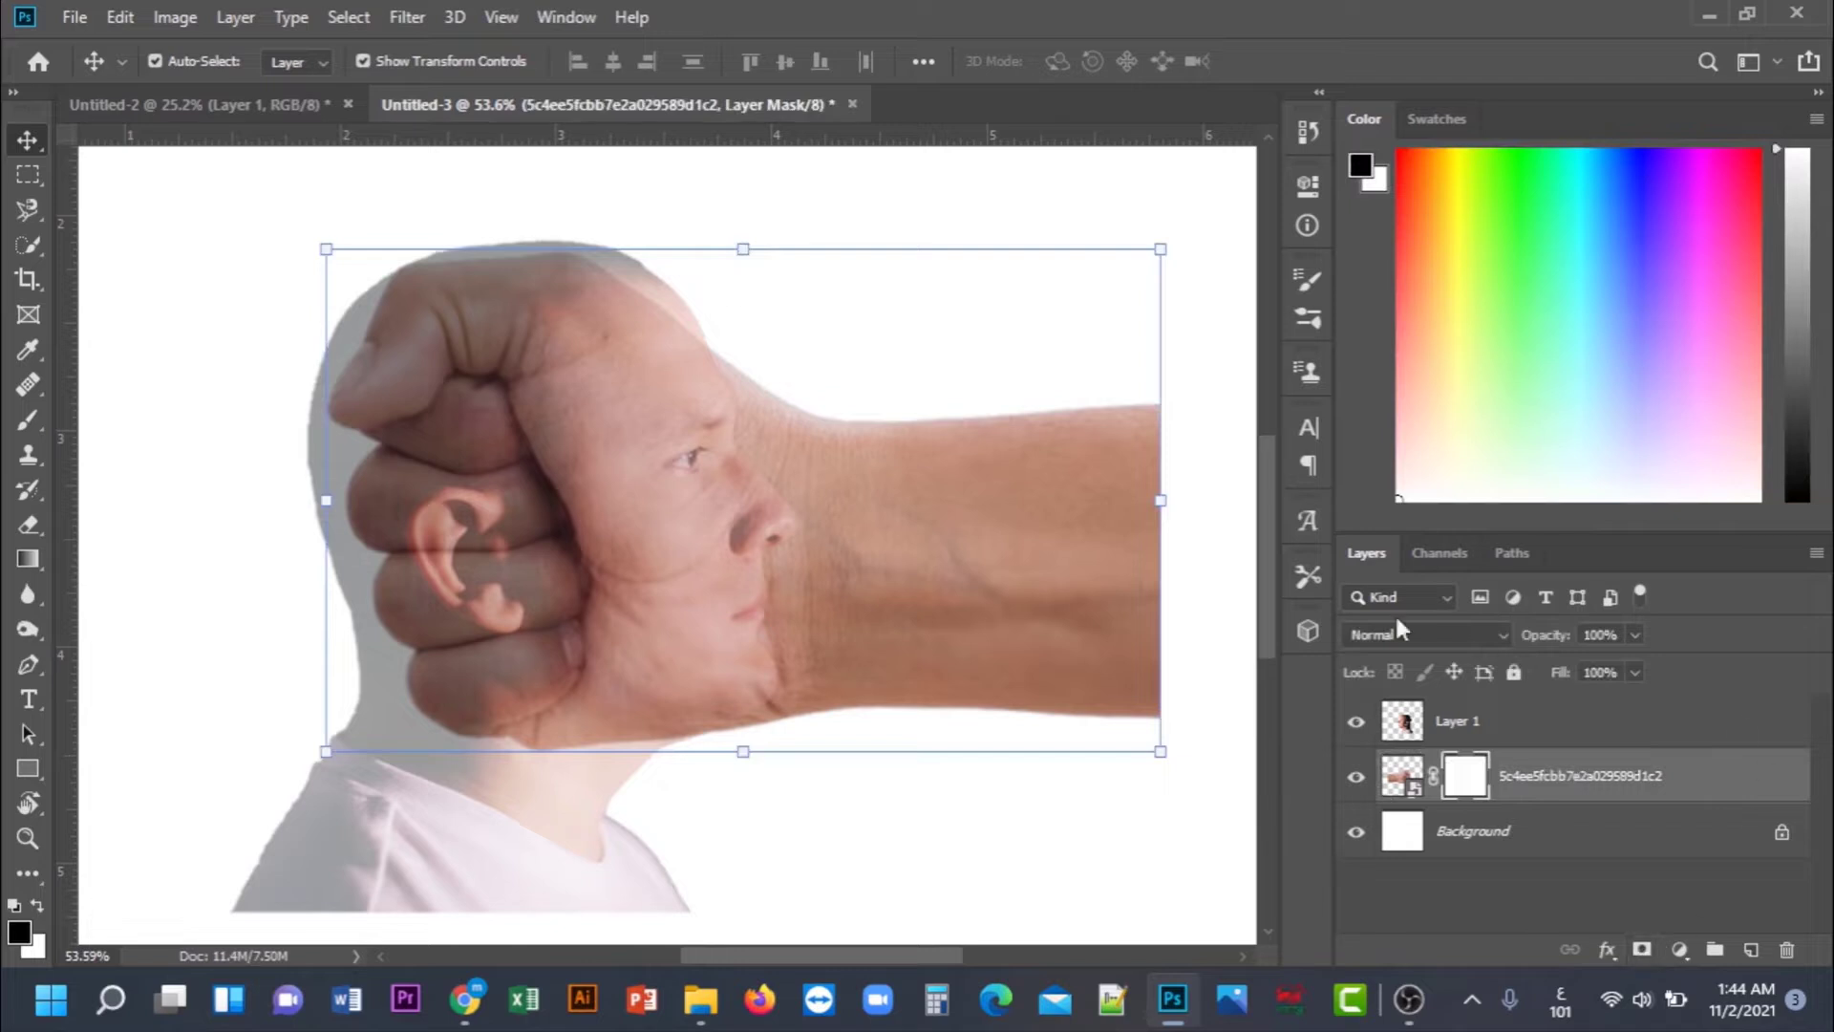
right_click(33, 418)
left_click(134, 417)
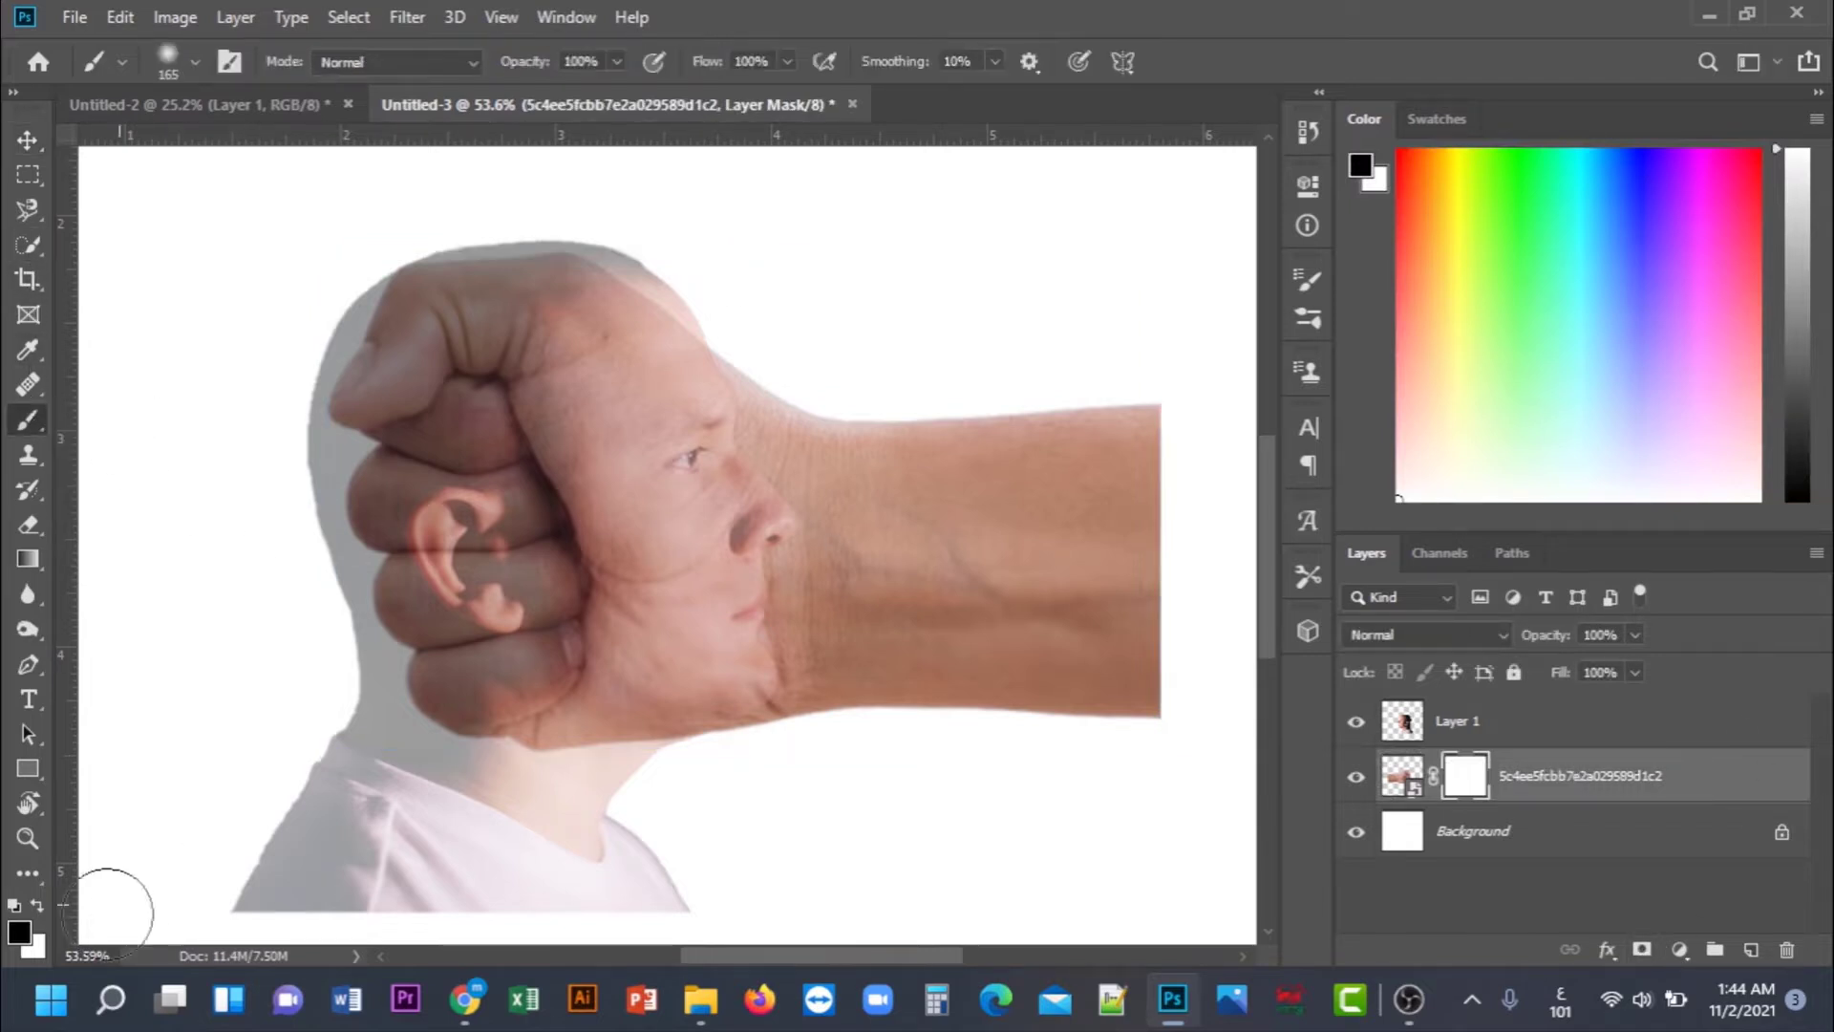
left_click(42, 949)
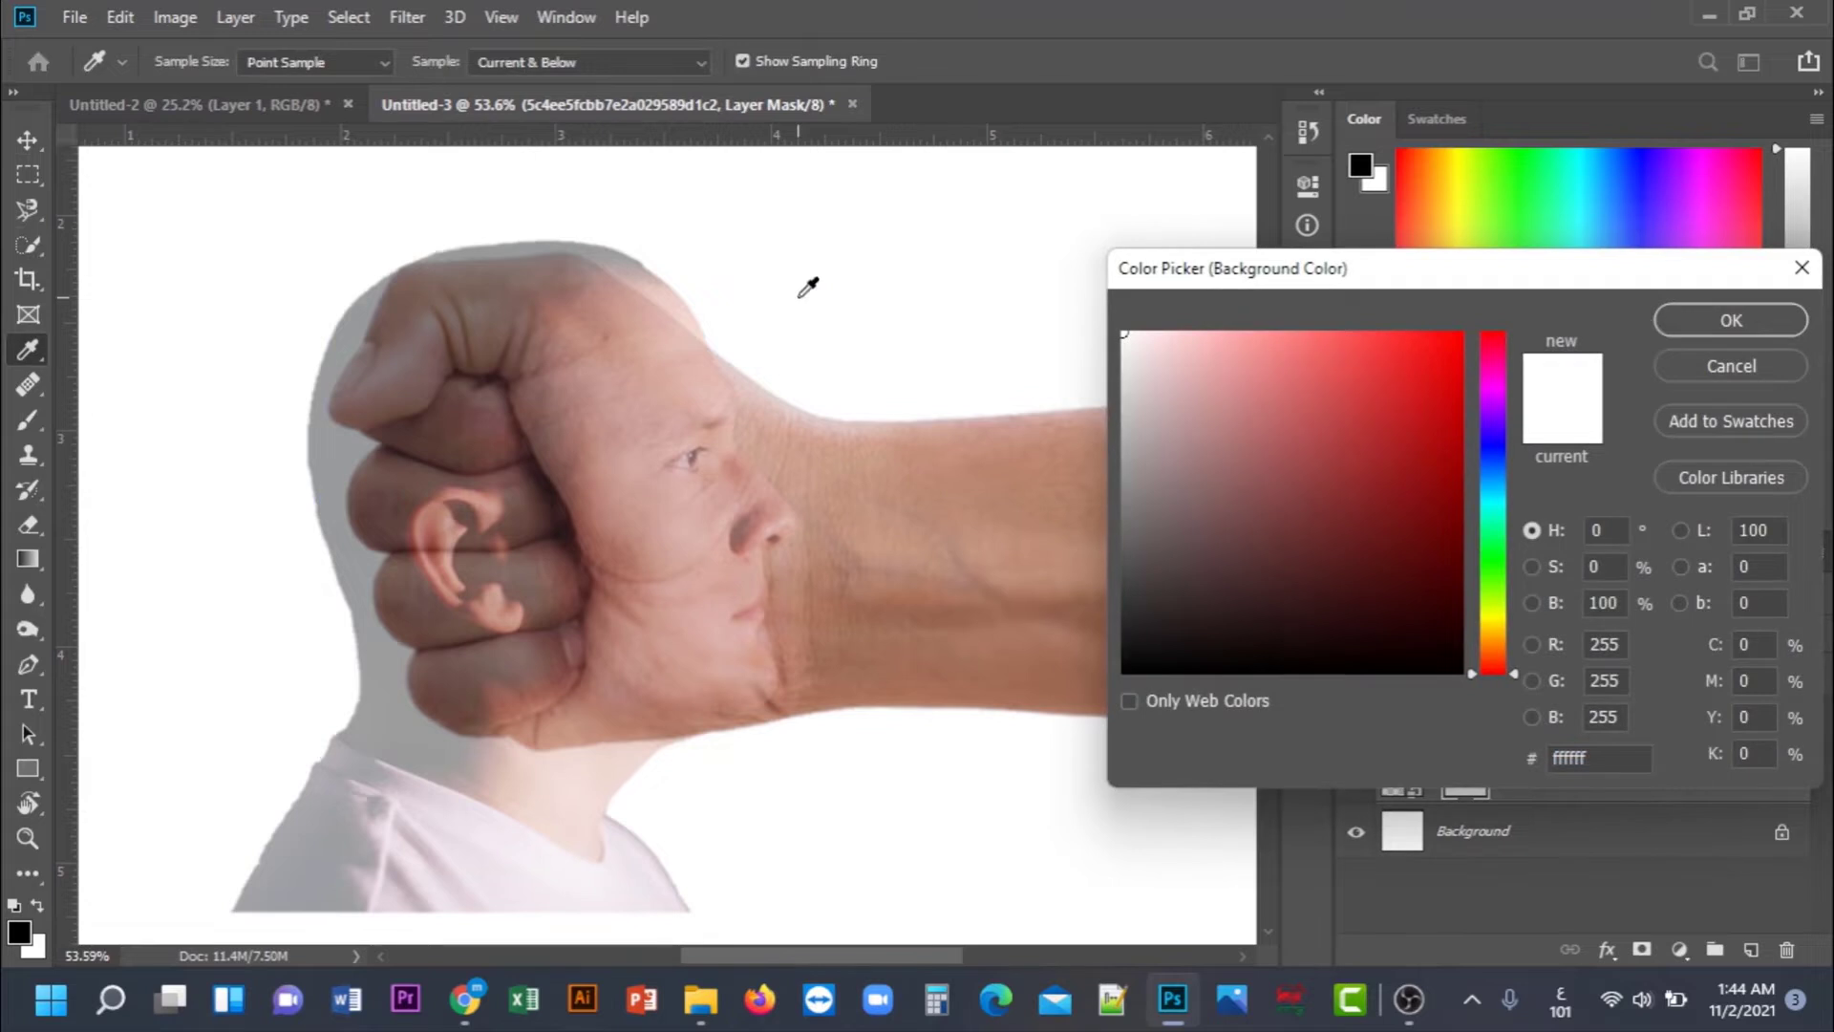
left_click(1667, 325)
left_click(19, 931)
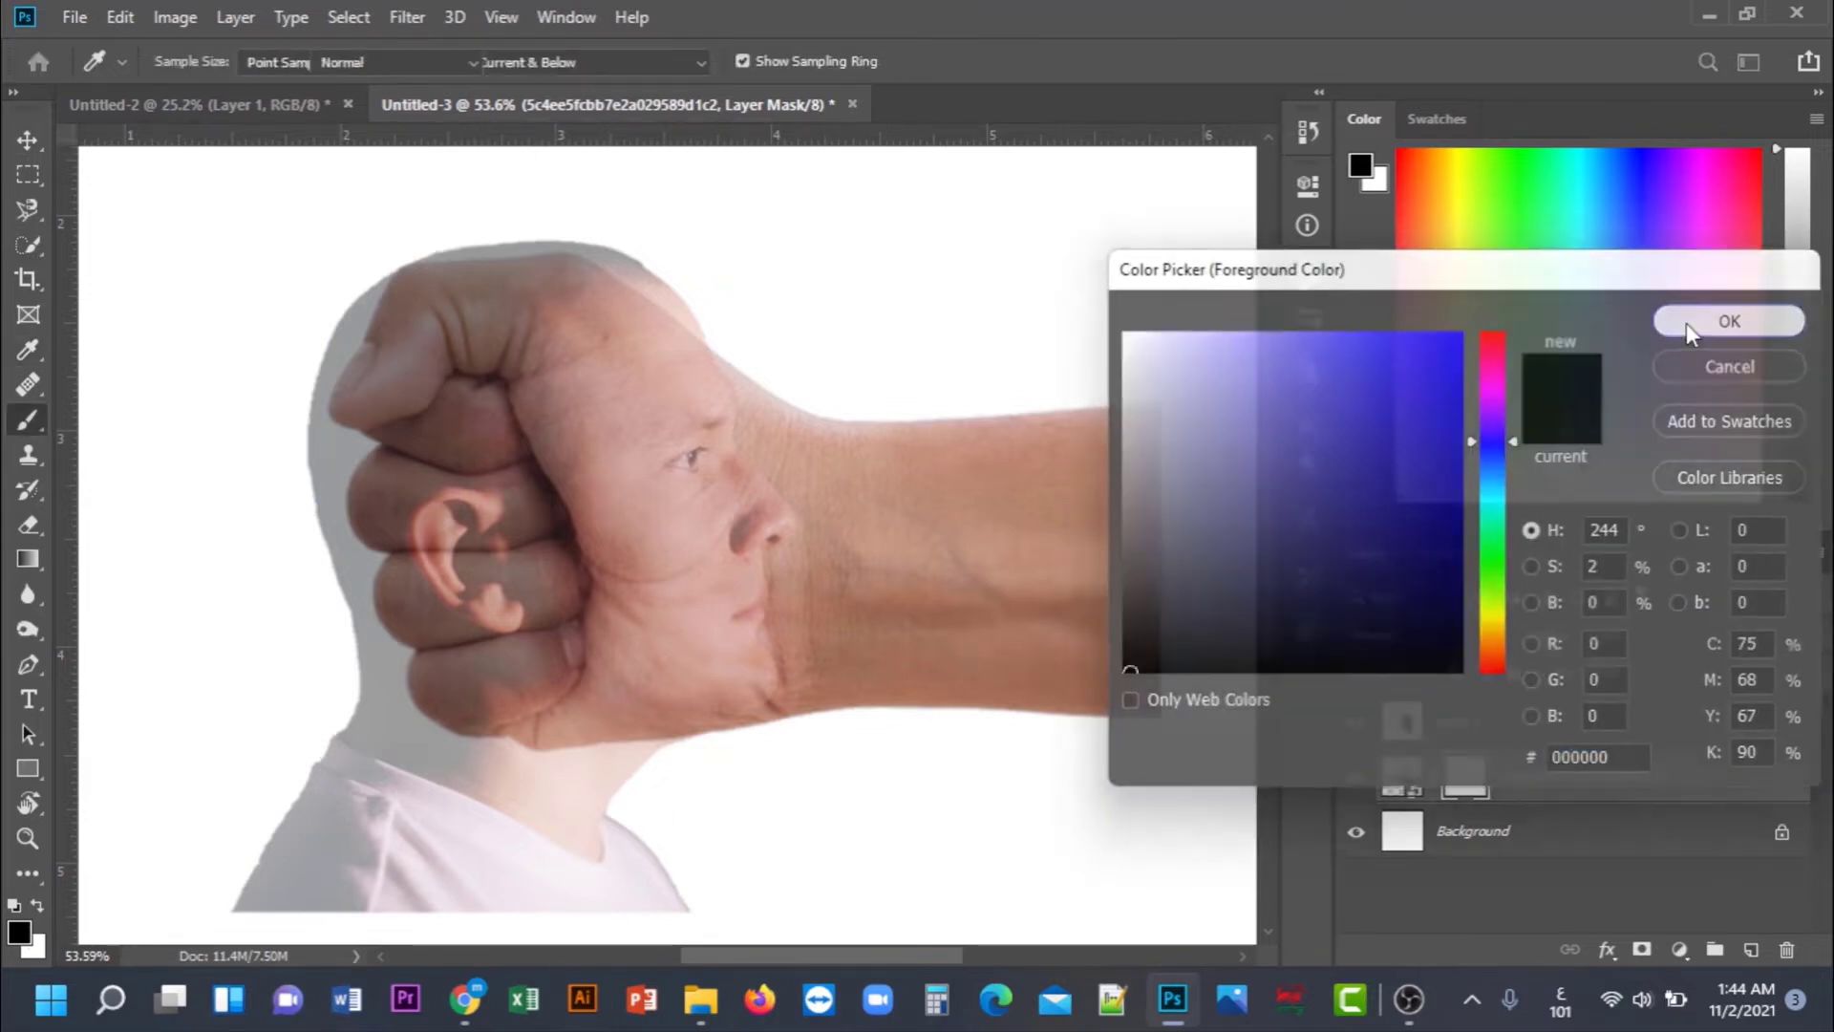
left_click(1687, 323)
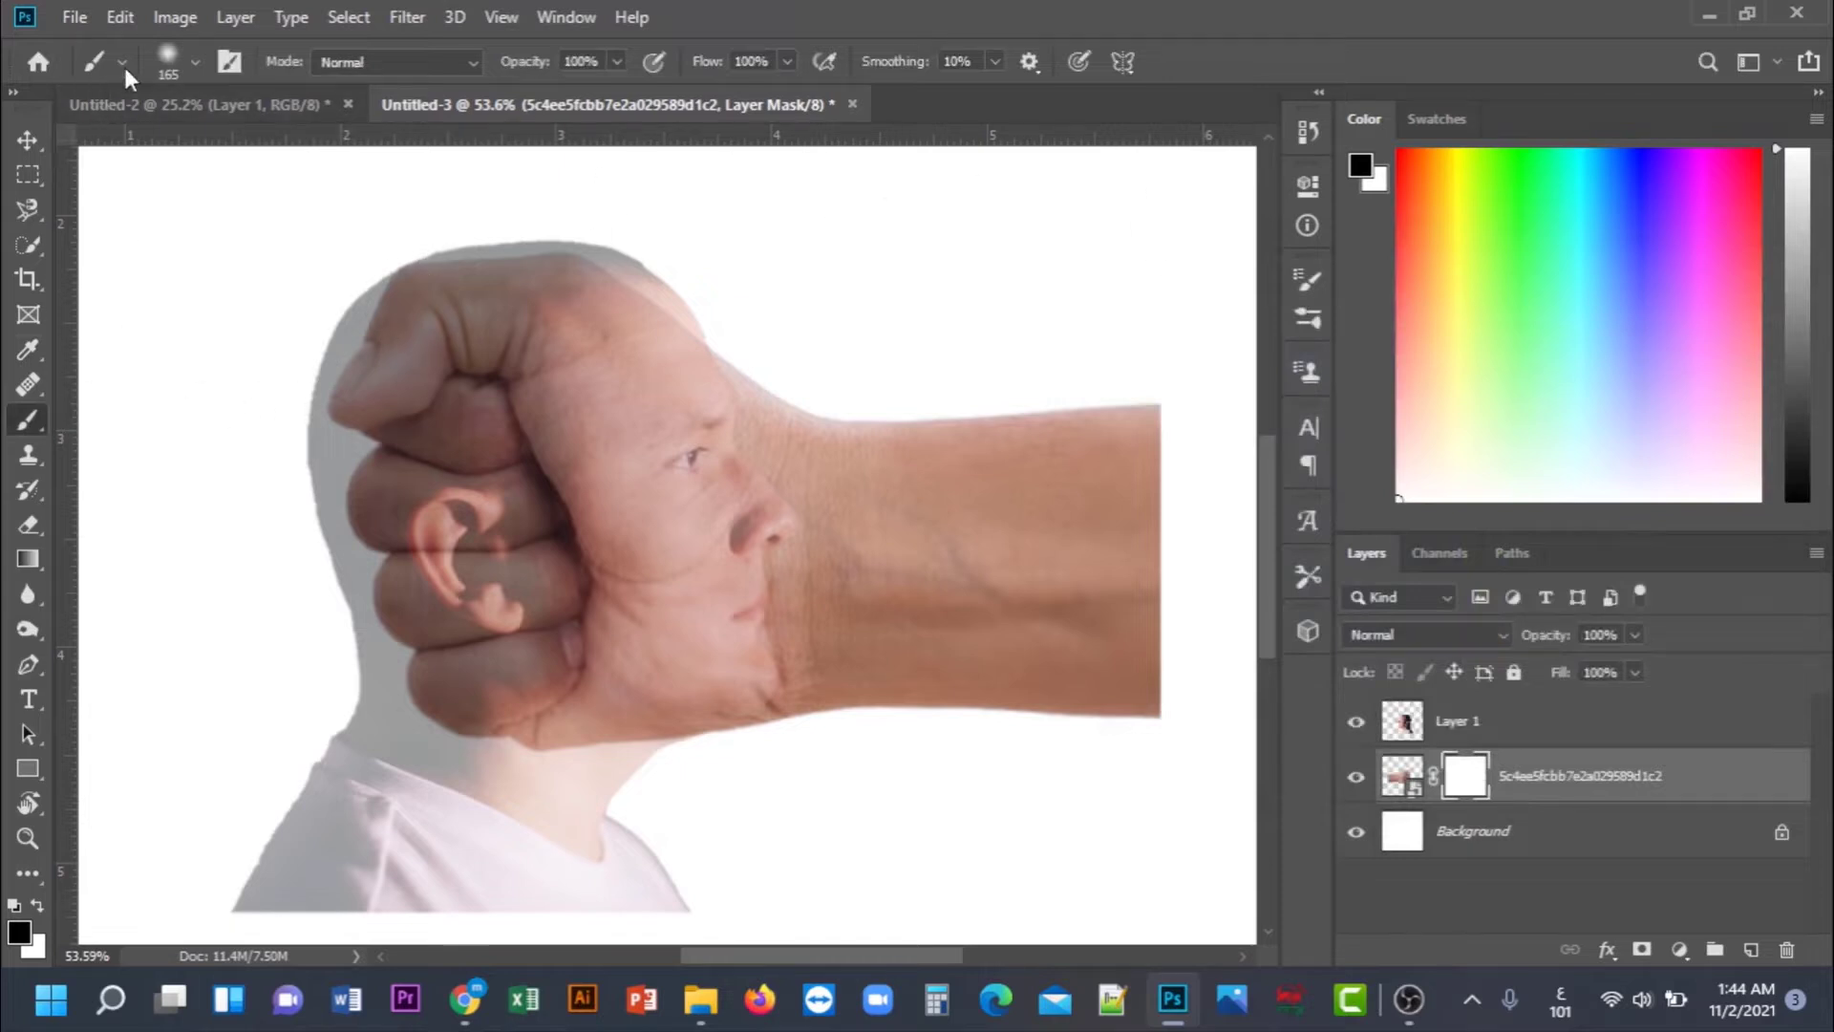
- Paint black on the fist layer's mask with a 152 px, 0% hardness brush to hide the forearm beyond the face profile
left_click(194, 65)
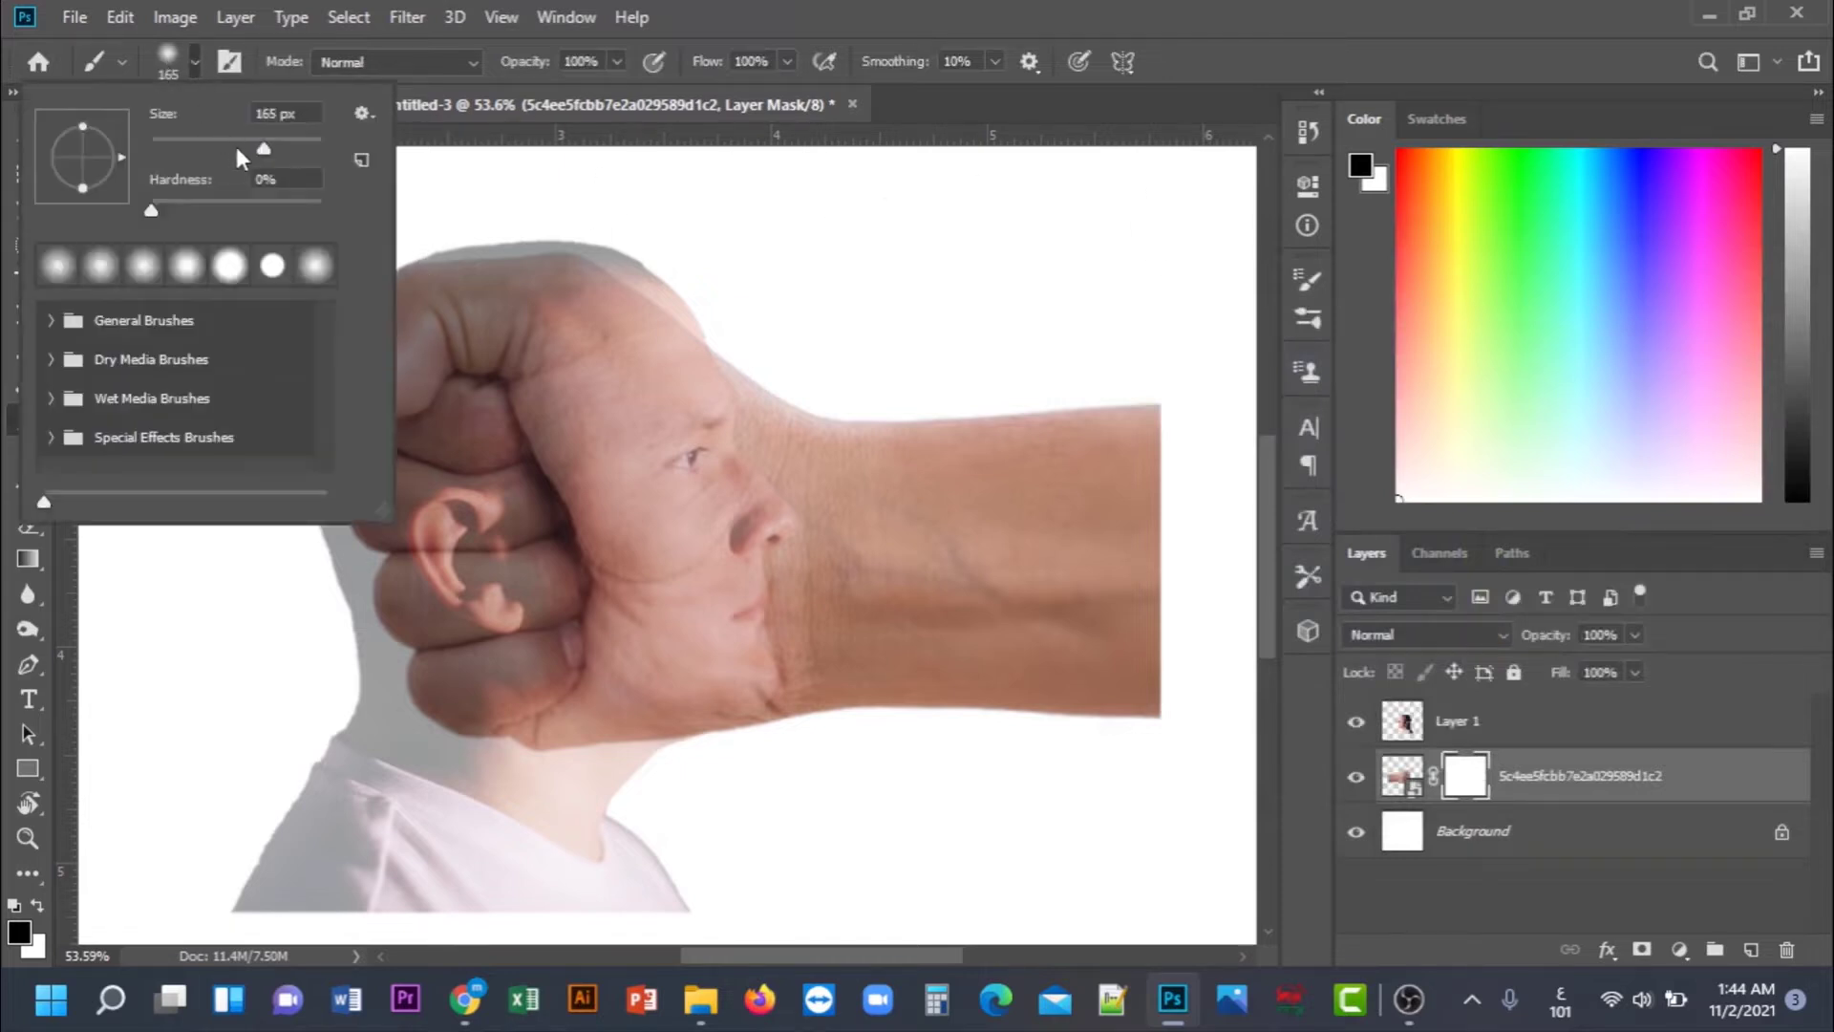
left_click_drag(266, 152, 259, 155)
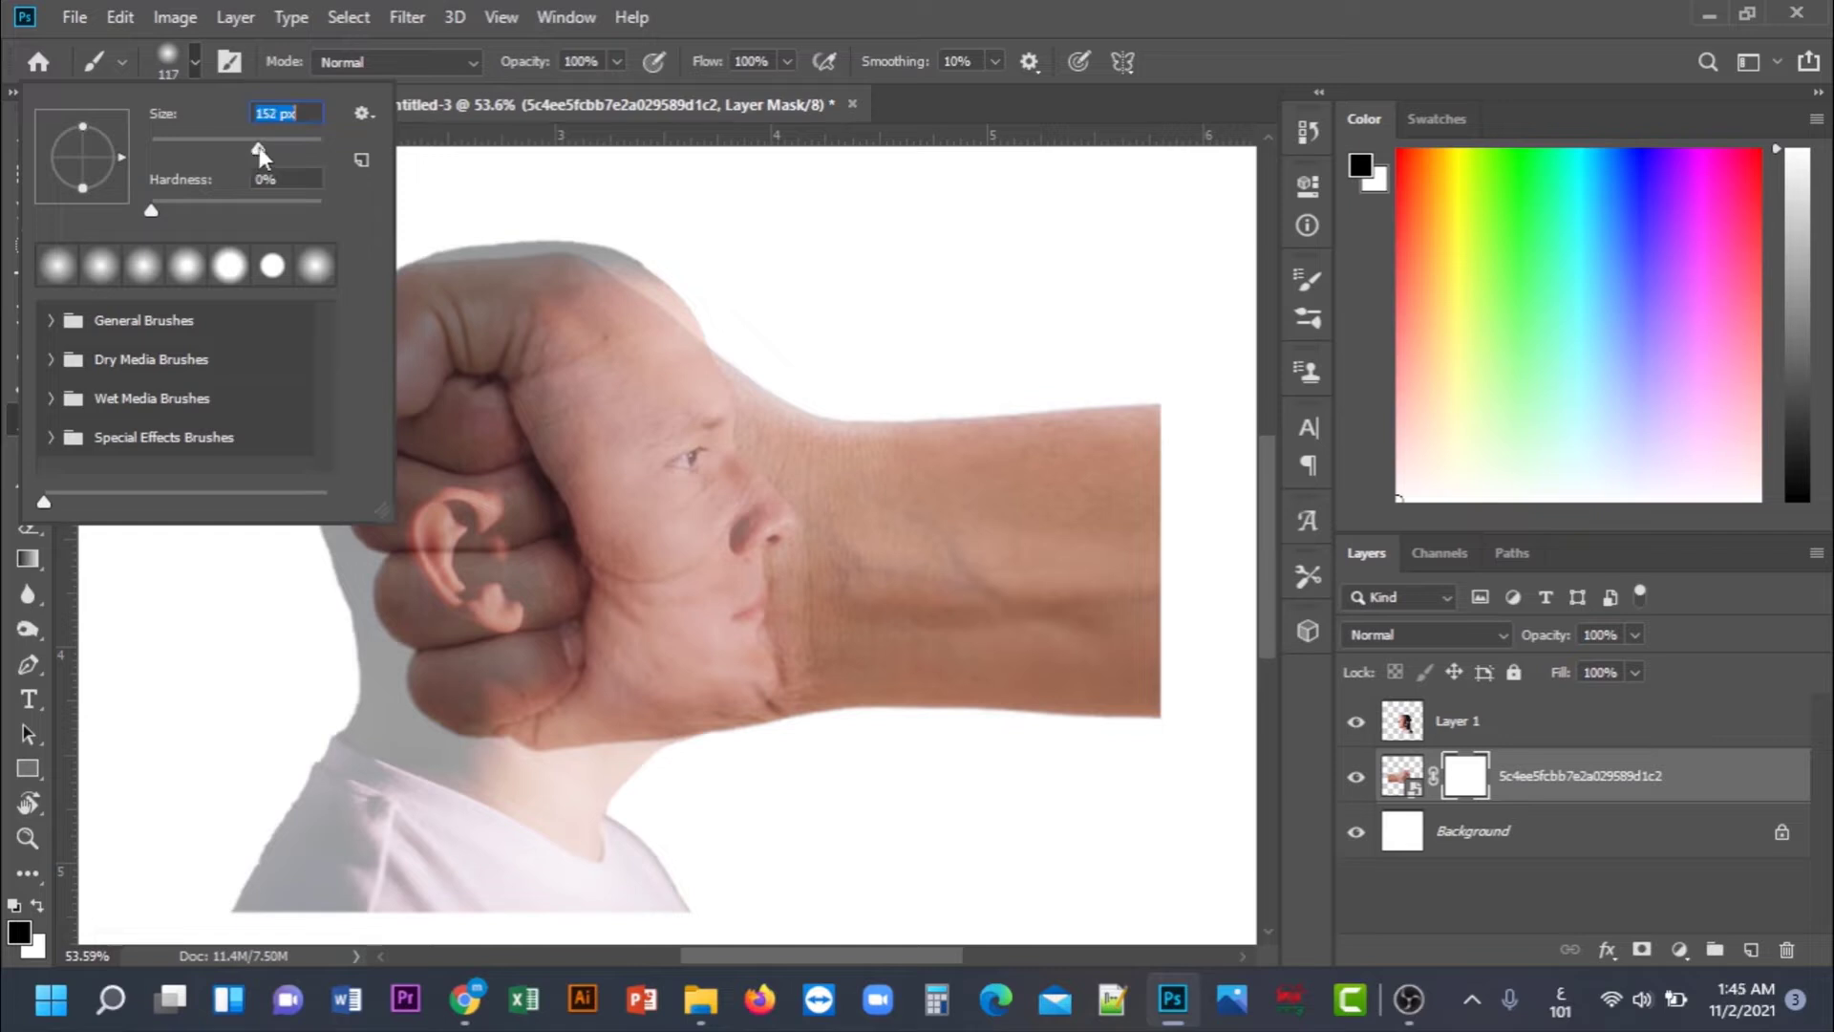
left_click(151, 211)
left_click(194, 65)
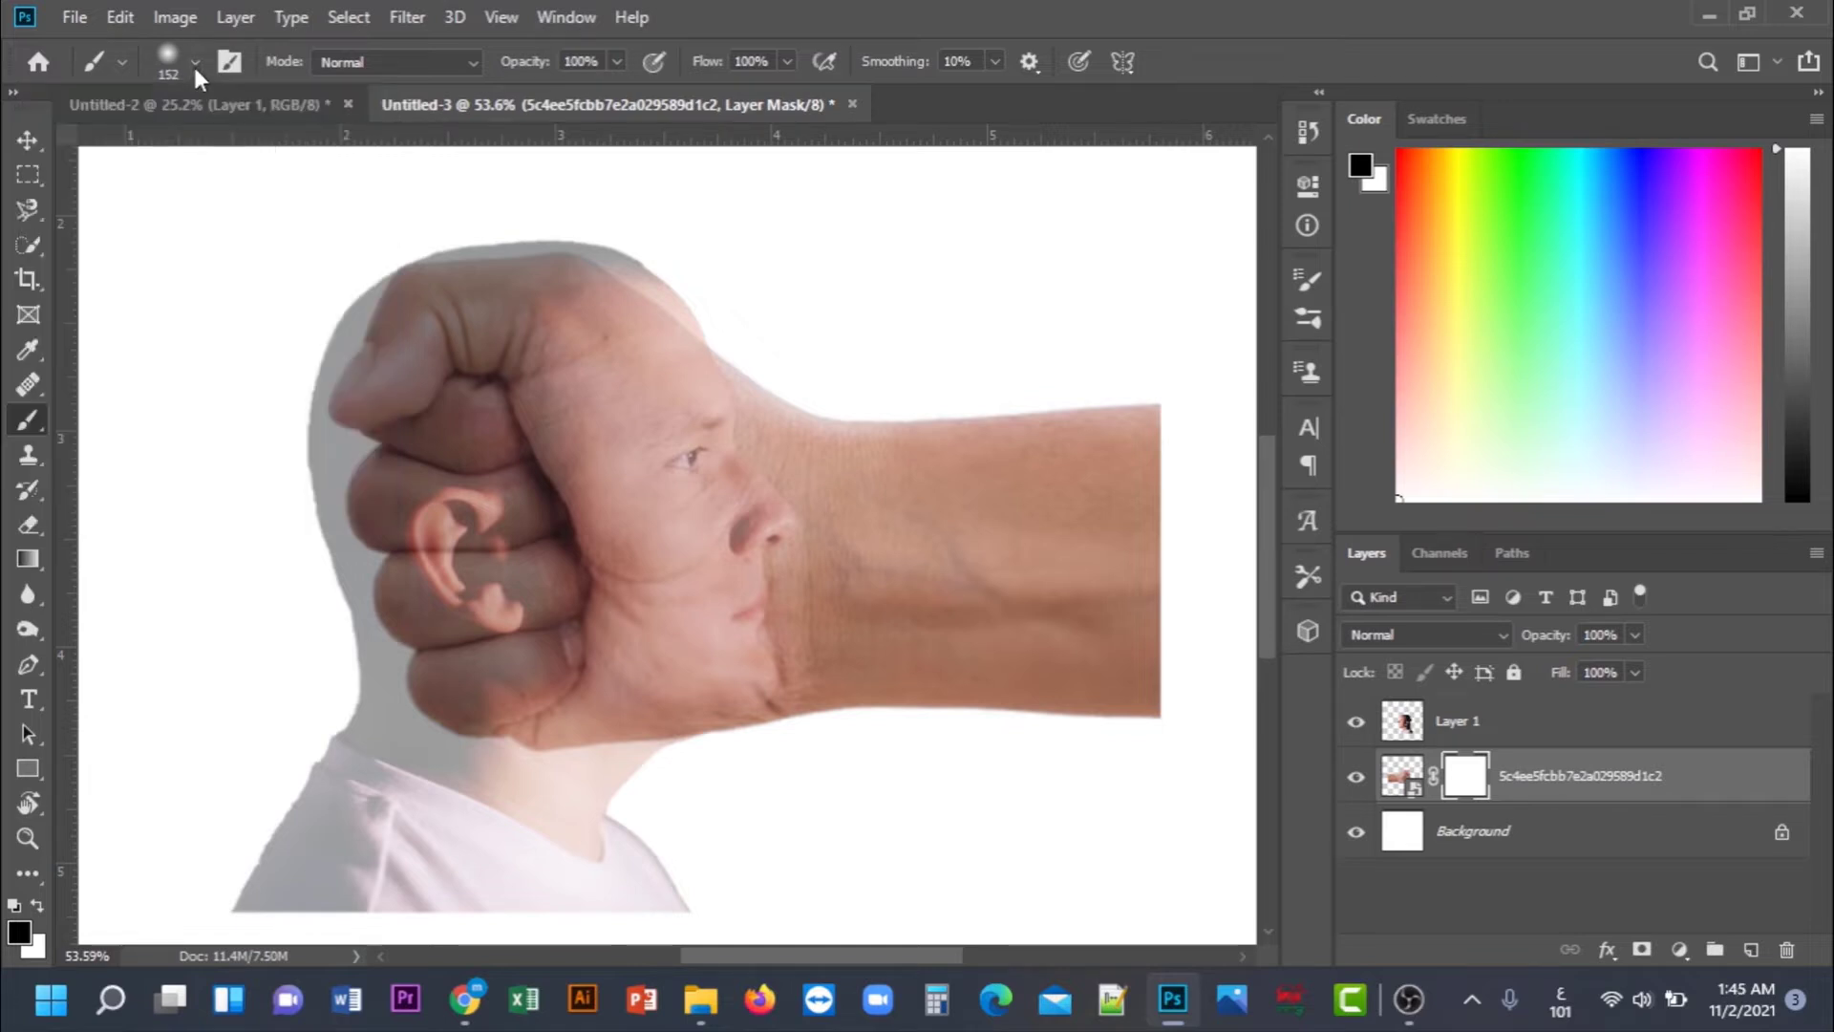
mouse_move(1153, 401)
left_mouse_down()
mouse_move(1143, 654)
mouse_move(1125, 376)
mouse_move(938, 698)
mouse_move(906, 585)
mouse_move(856, 585)
mouse_move(856, 640)
mouse_move(765, 356)
mouse_move(790, 720)
left_mouse_up()
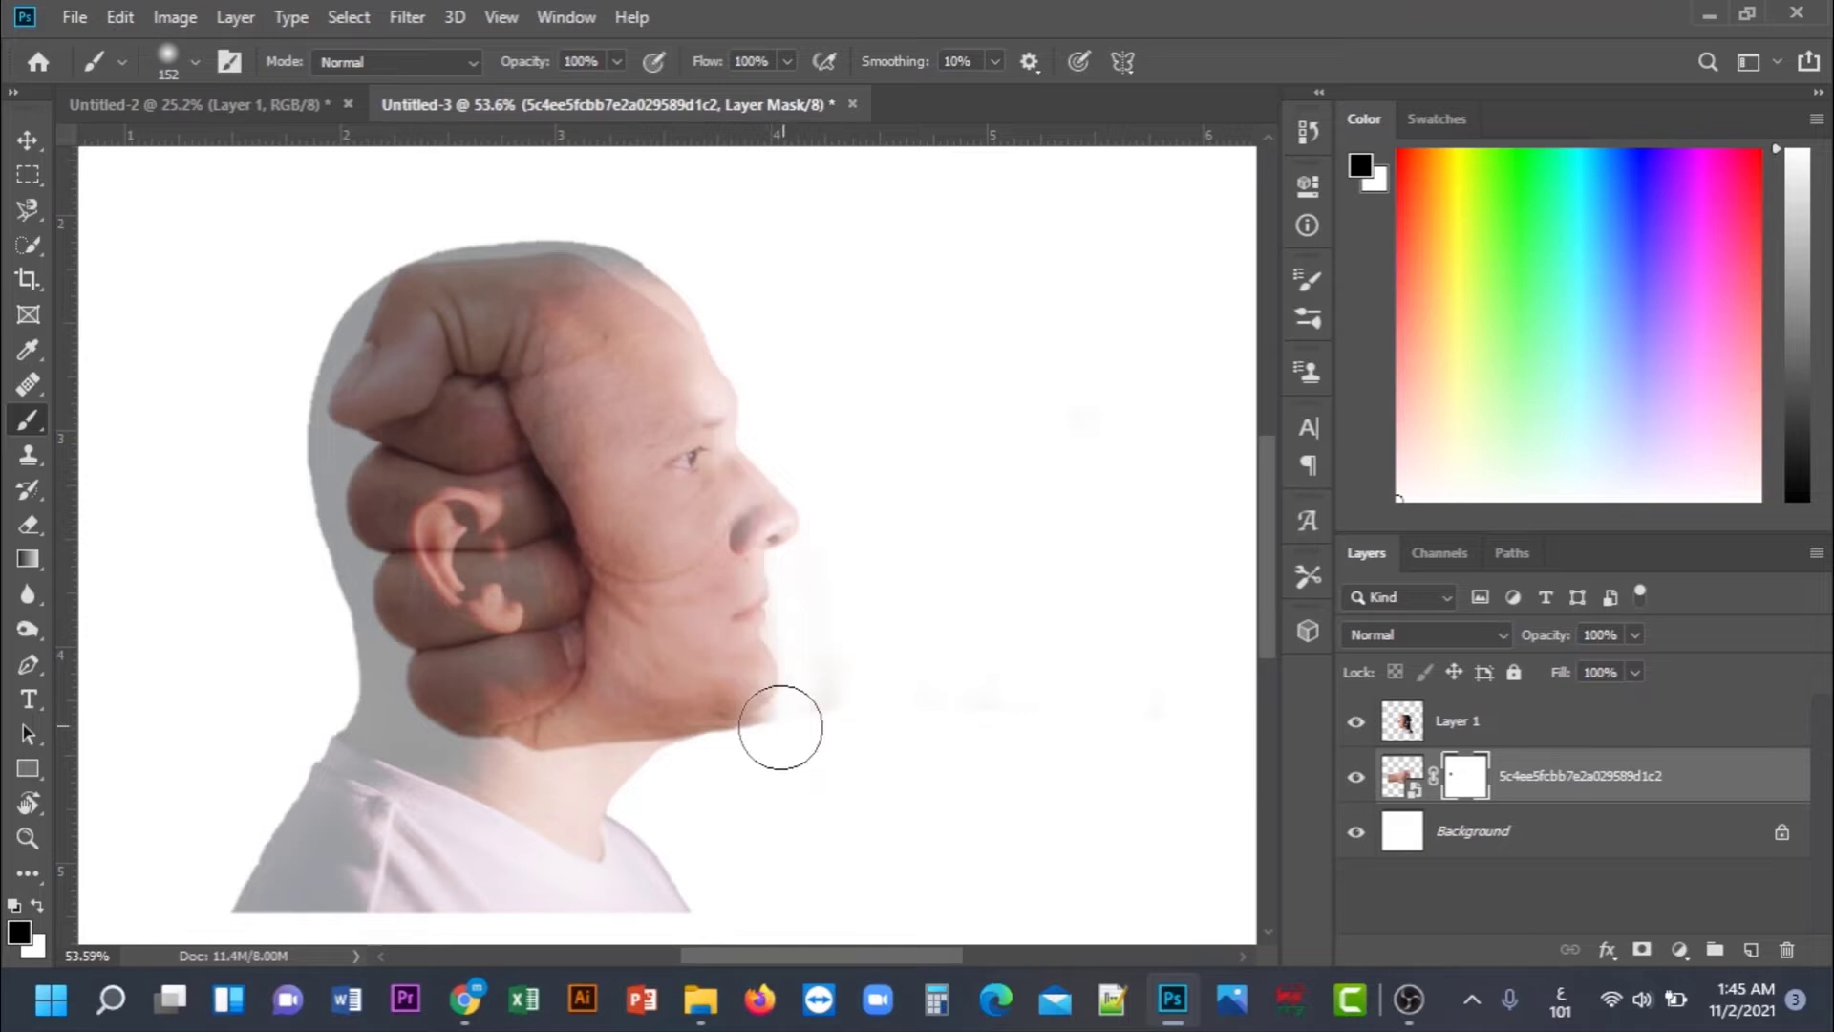
mouse_move(780, 726)
left_mouse_down()
mouse_move(814, 533)
mouse_move(784, 431)
mouse_move(798, 593)
left_mouse_up()
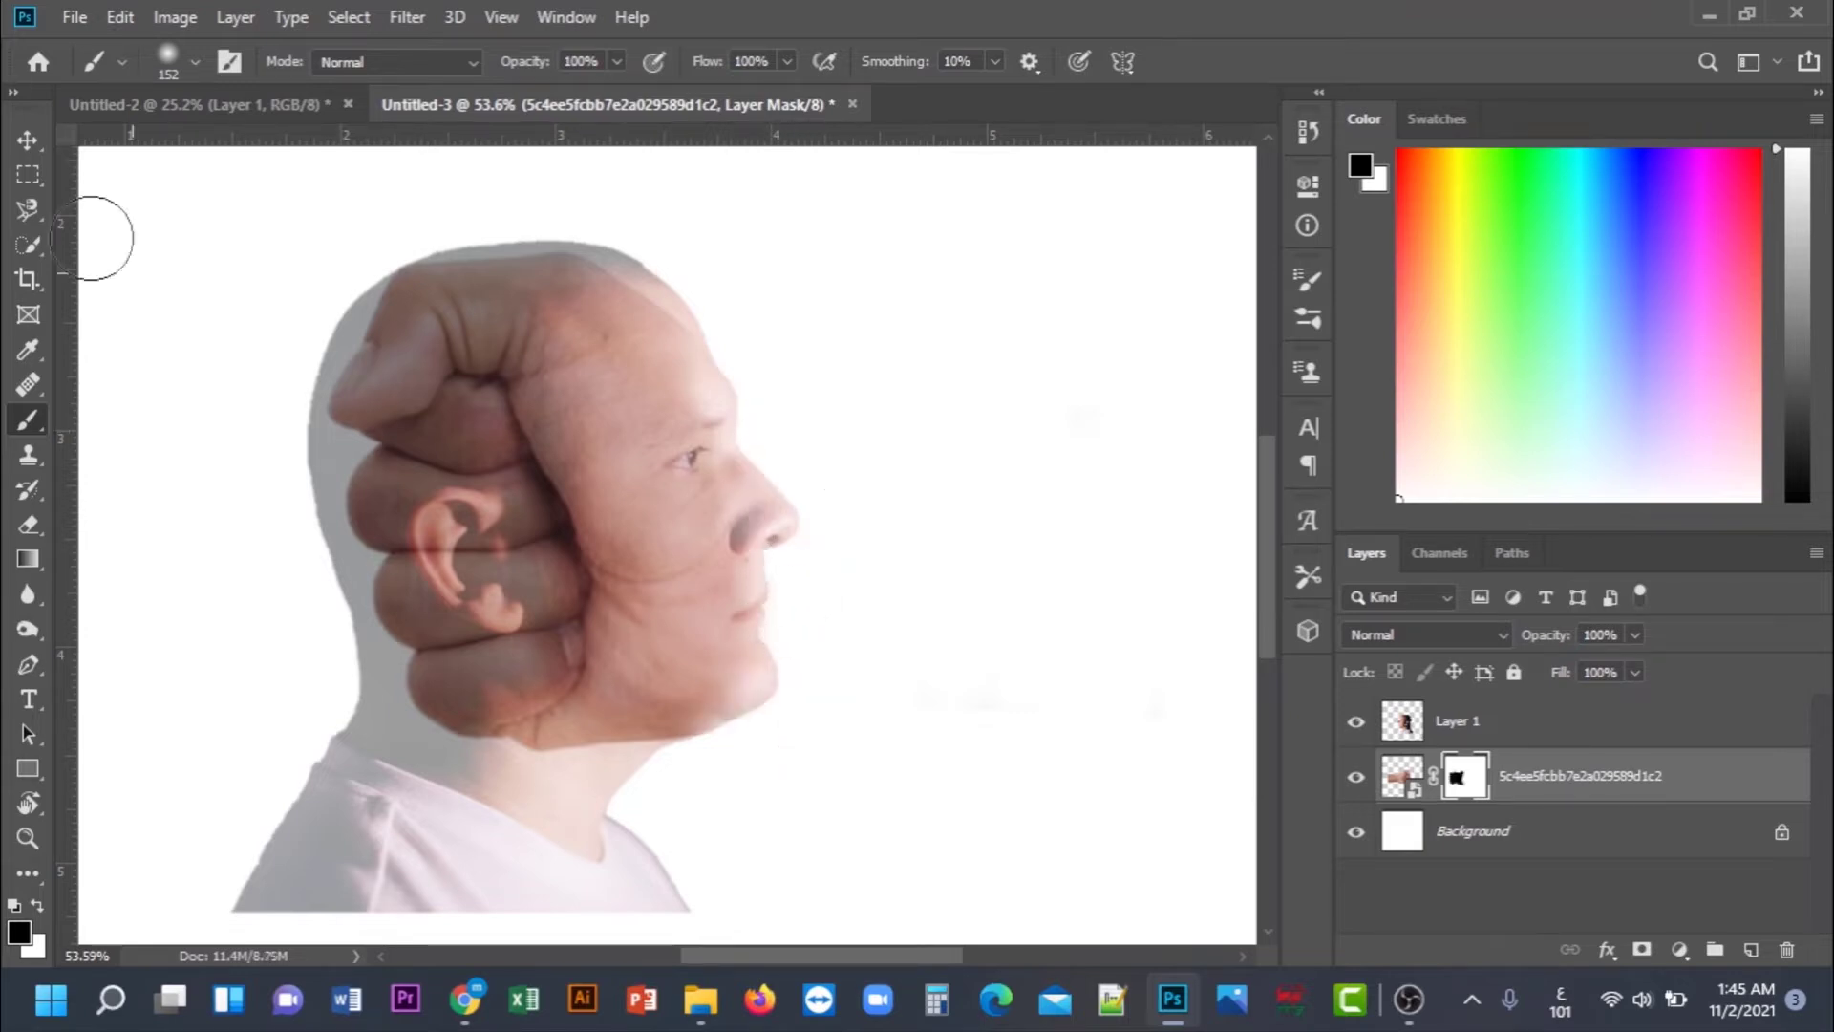
- Add a layer mask to the head layer and activate the Brush tool for painting on it near the top of the head
left_click(27, 139)
key("x")
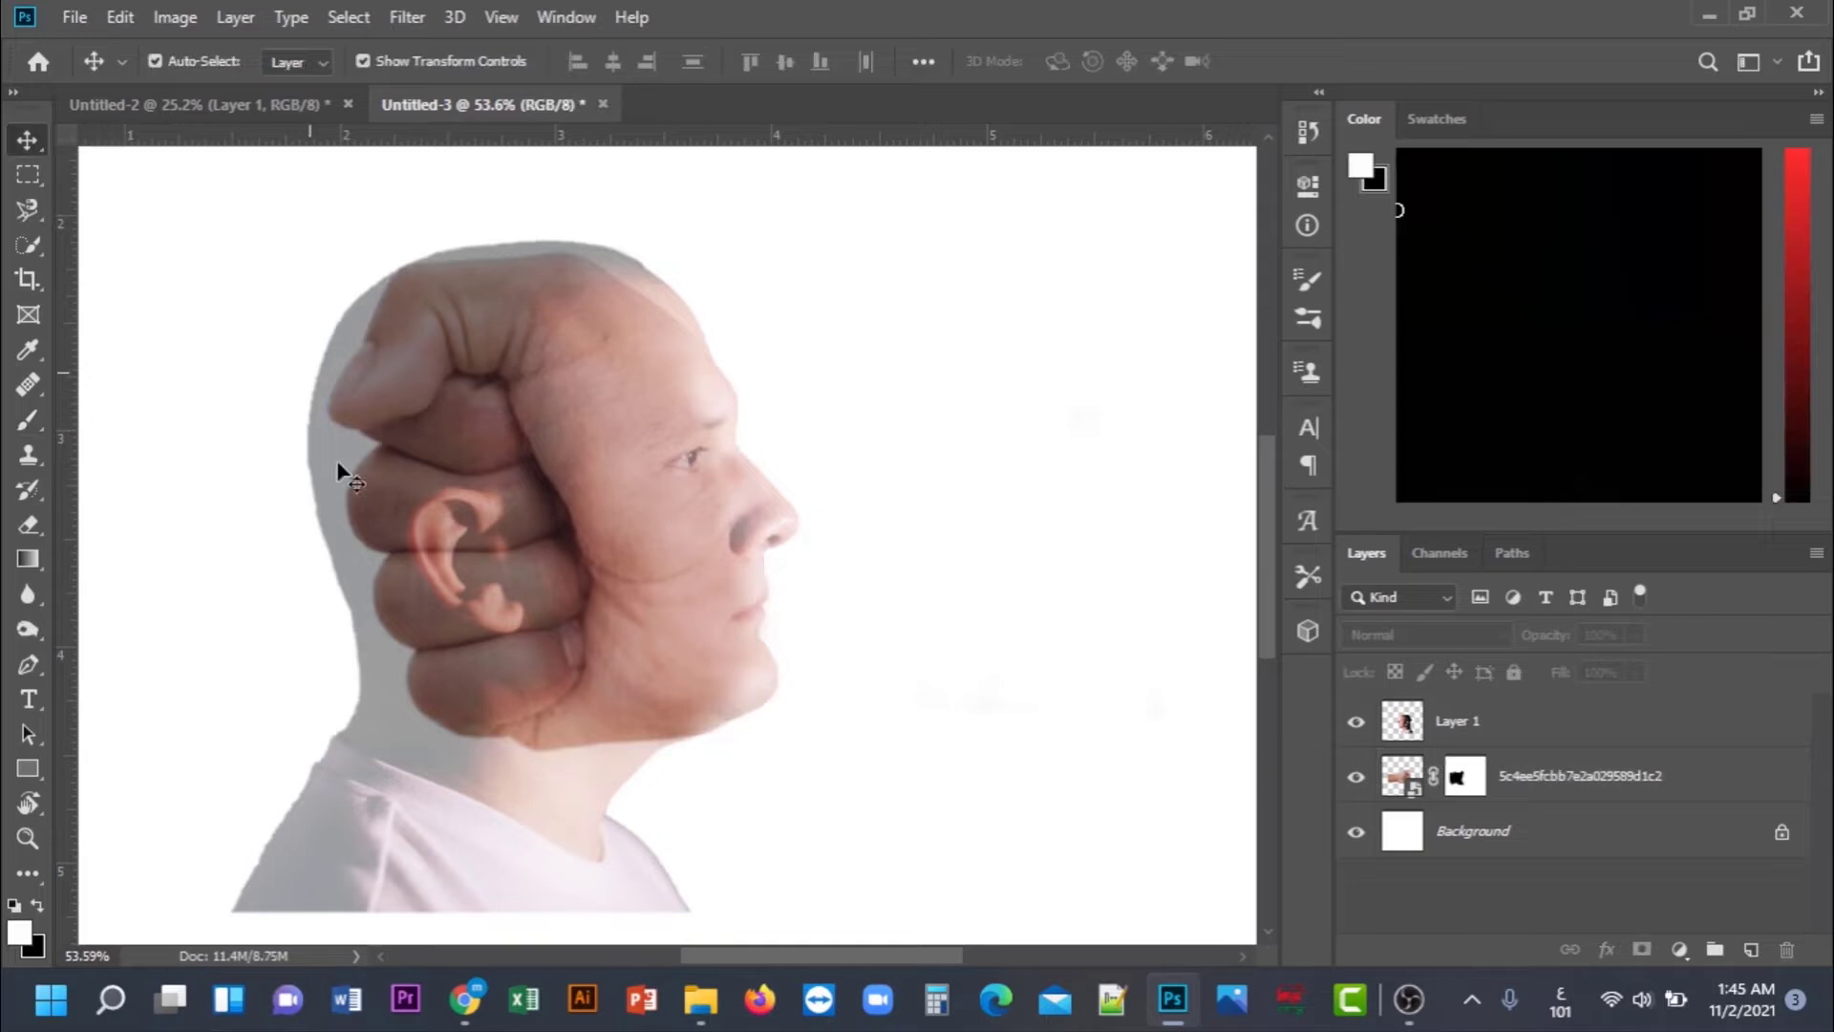
left_click(497, 600)
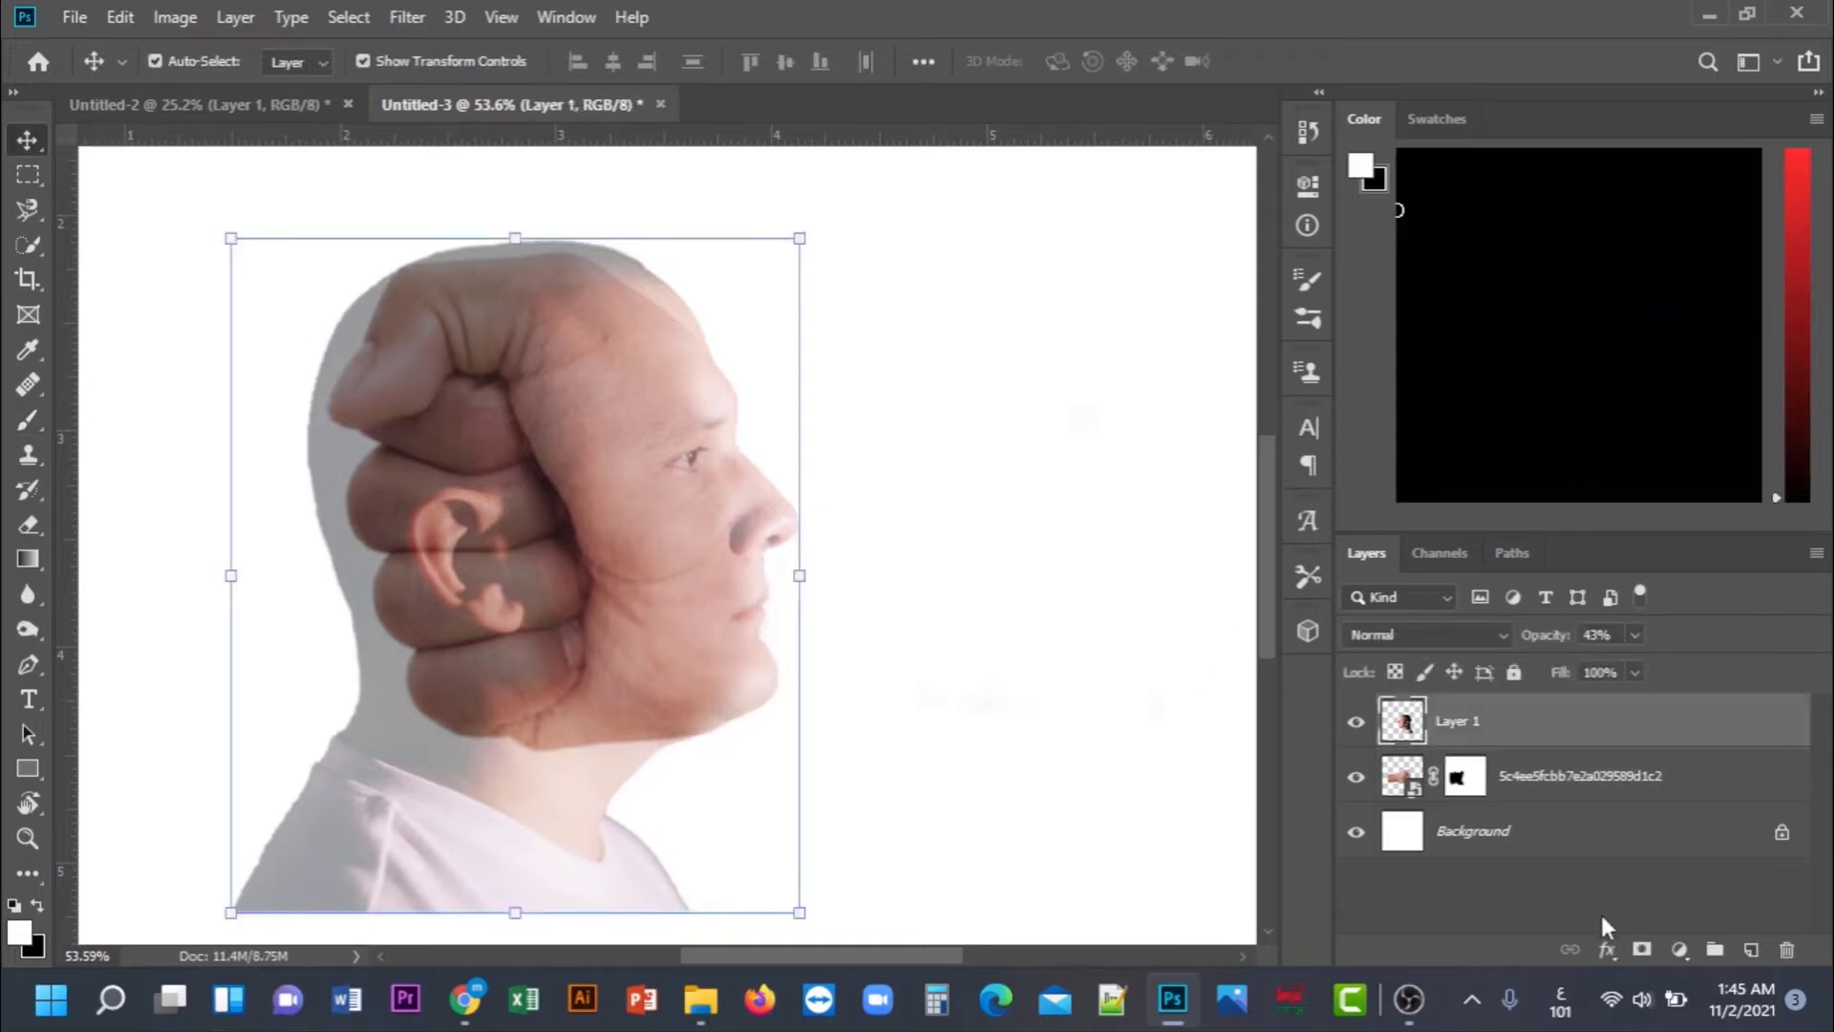
left_click(1641, 948)
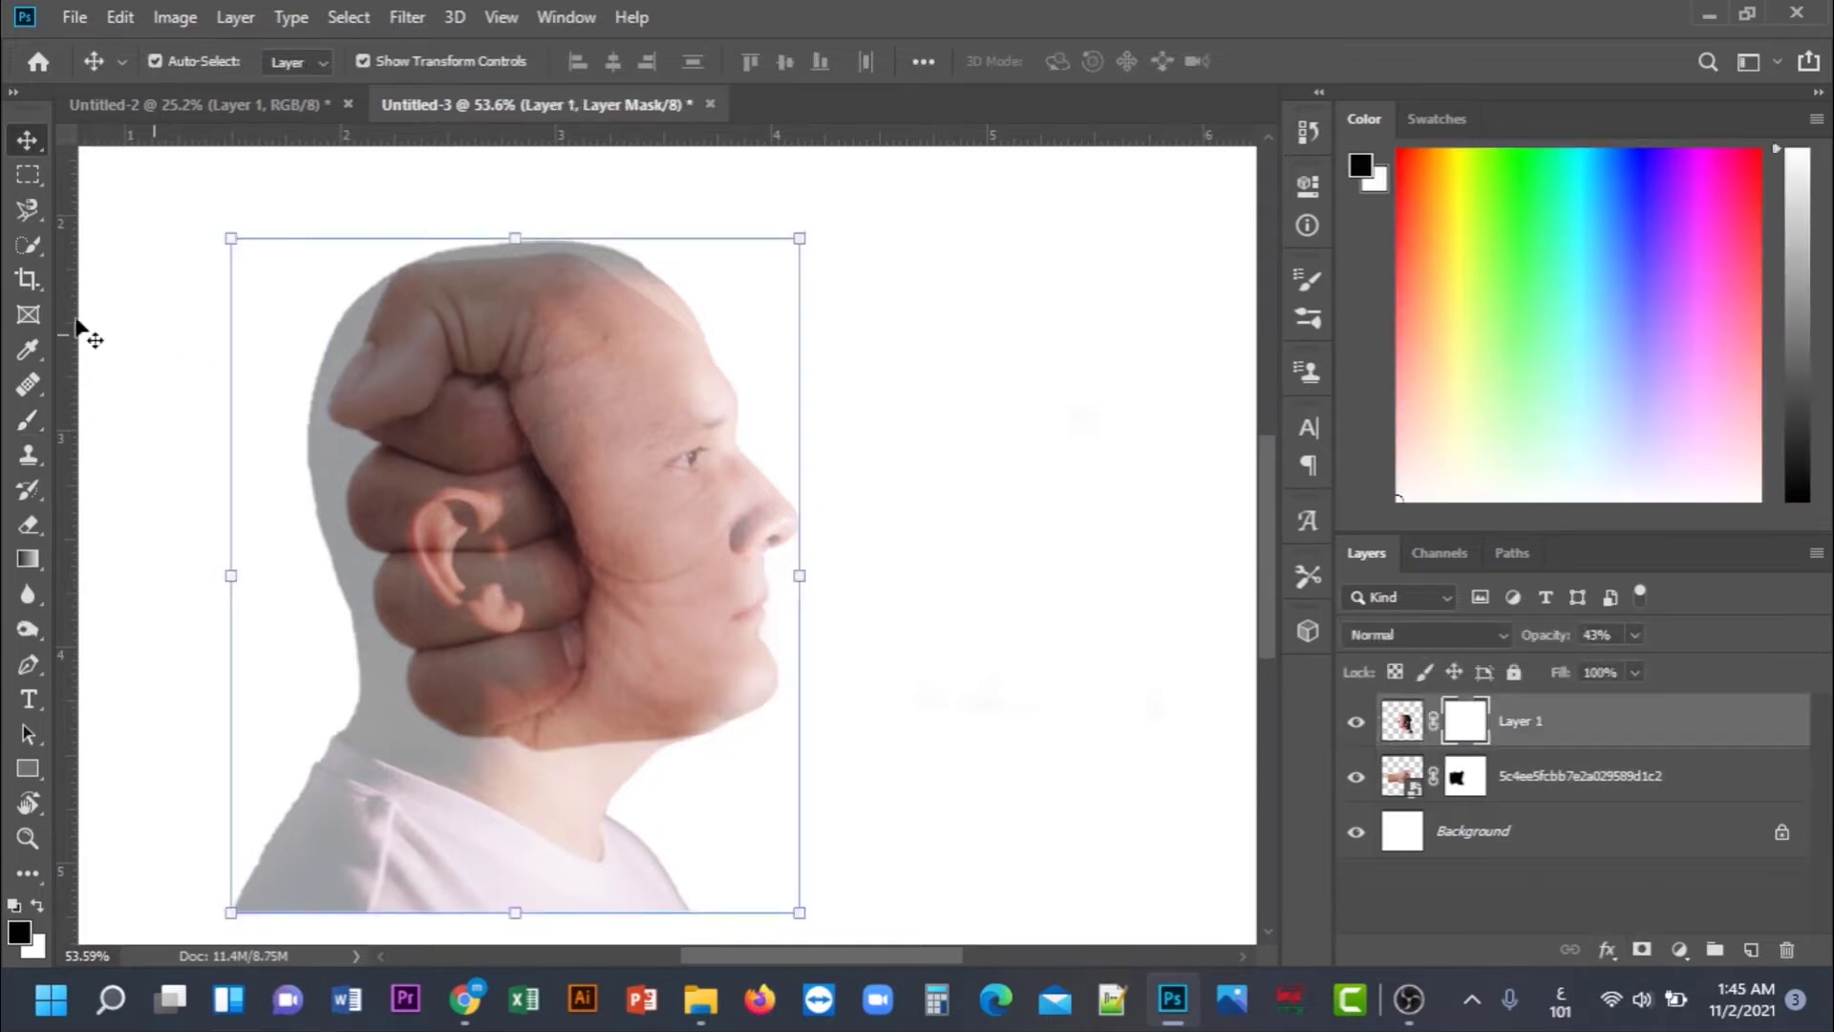
left_click(26, 413)
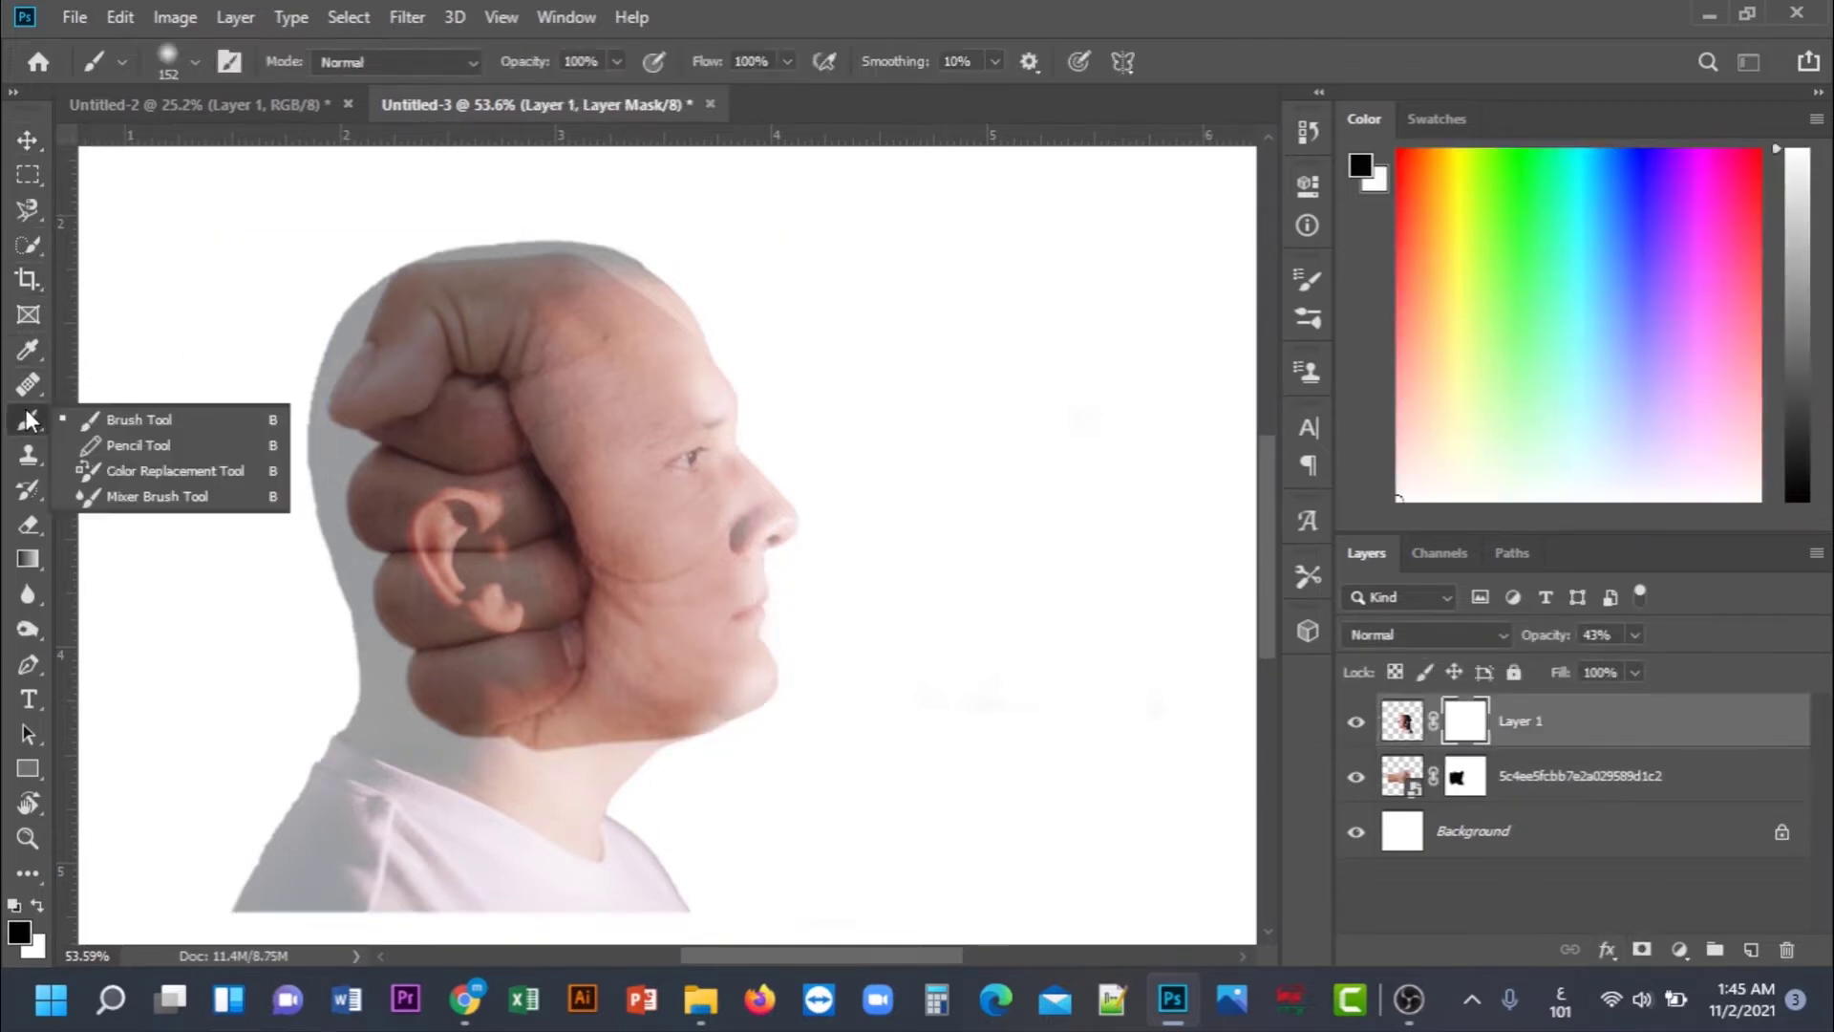
left_click(78, 410)
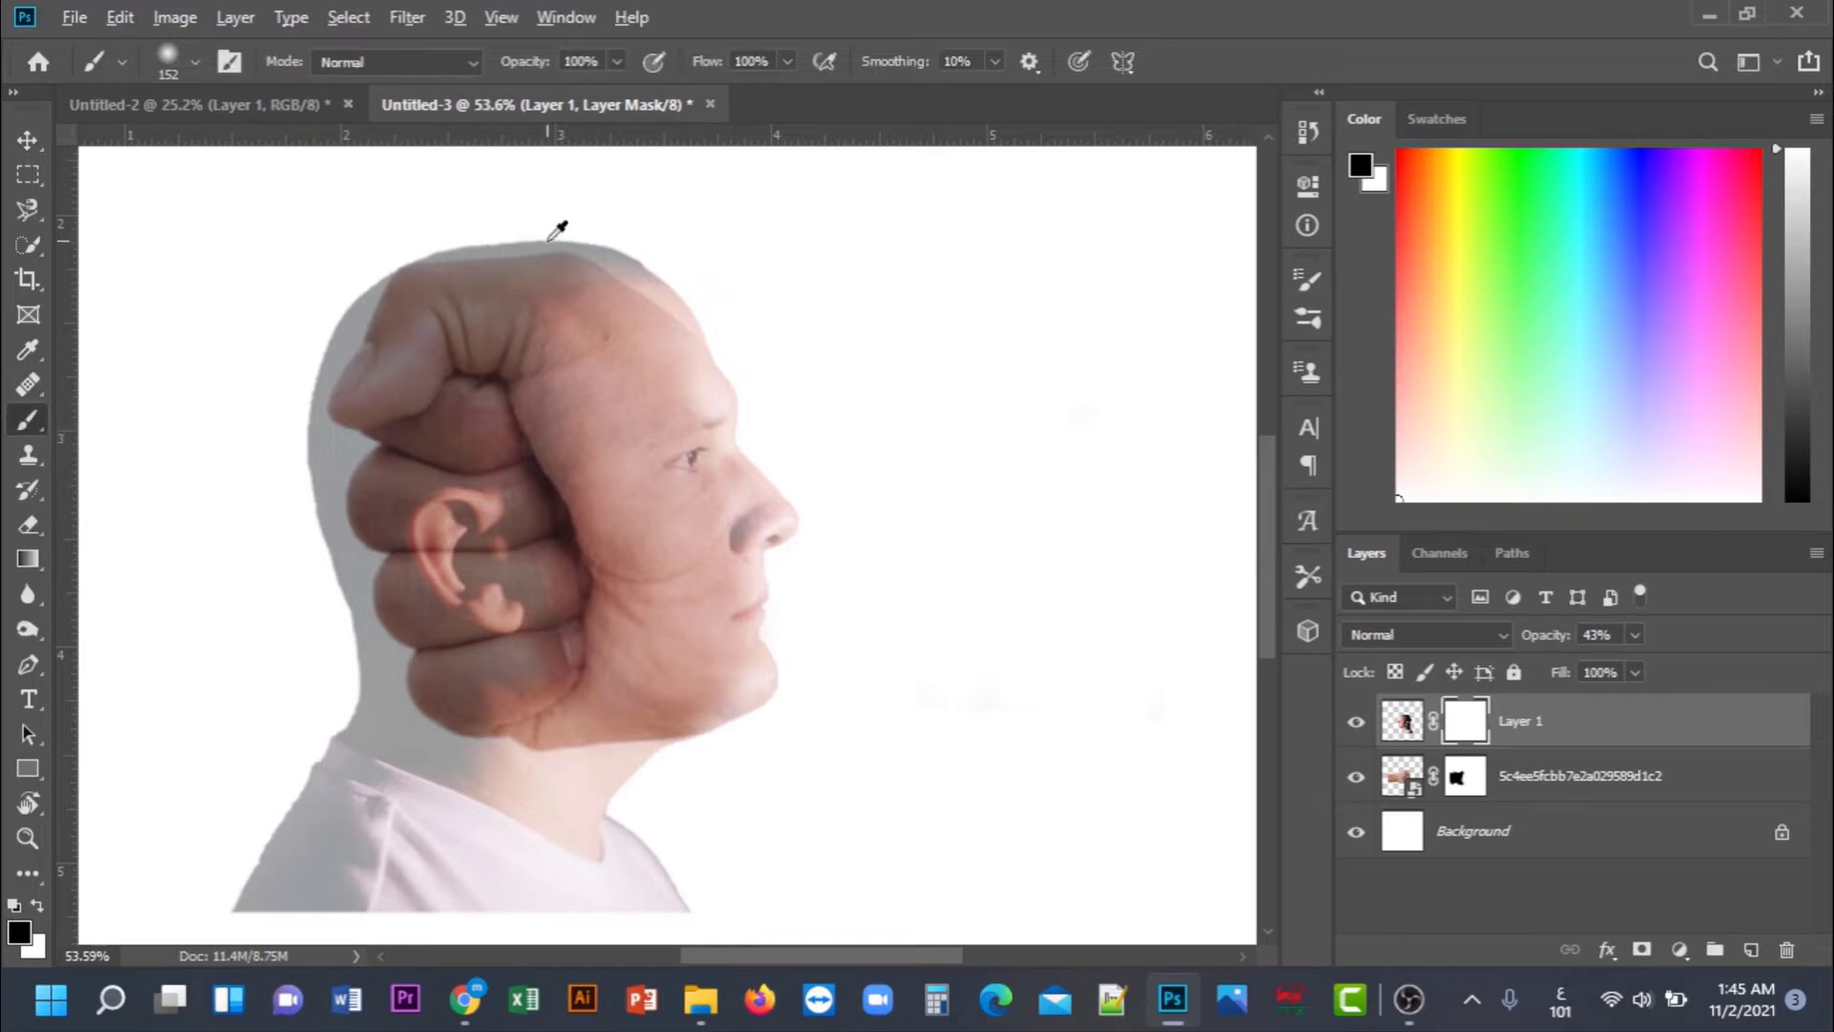
scroll(554, 239, "up", 3)
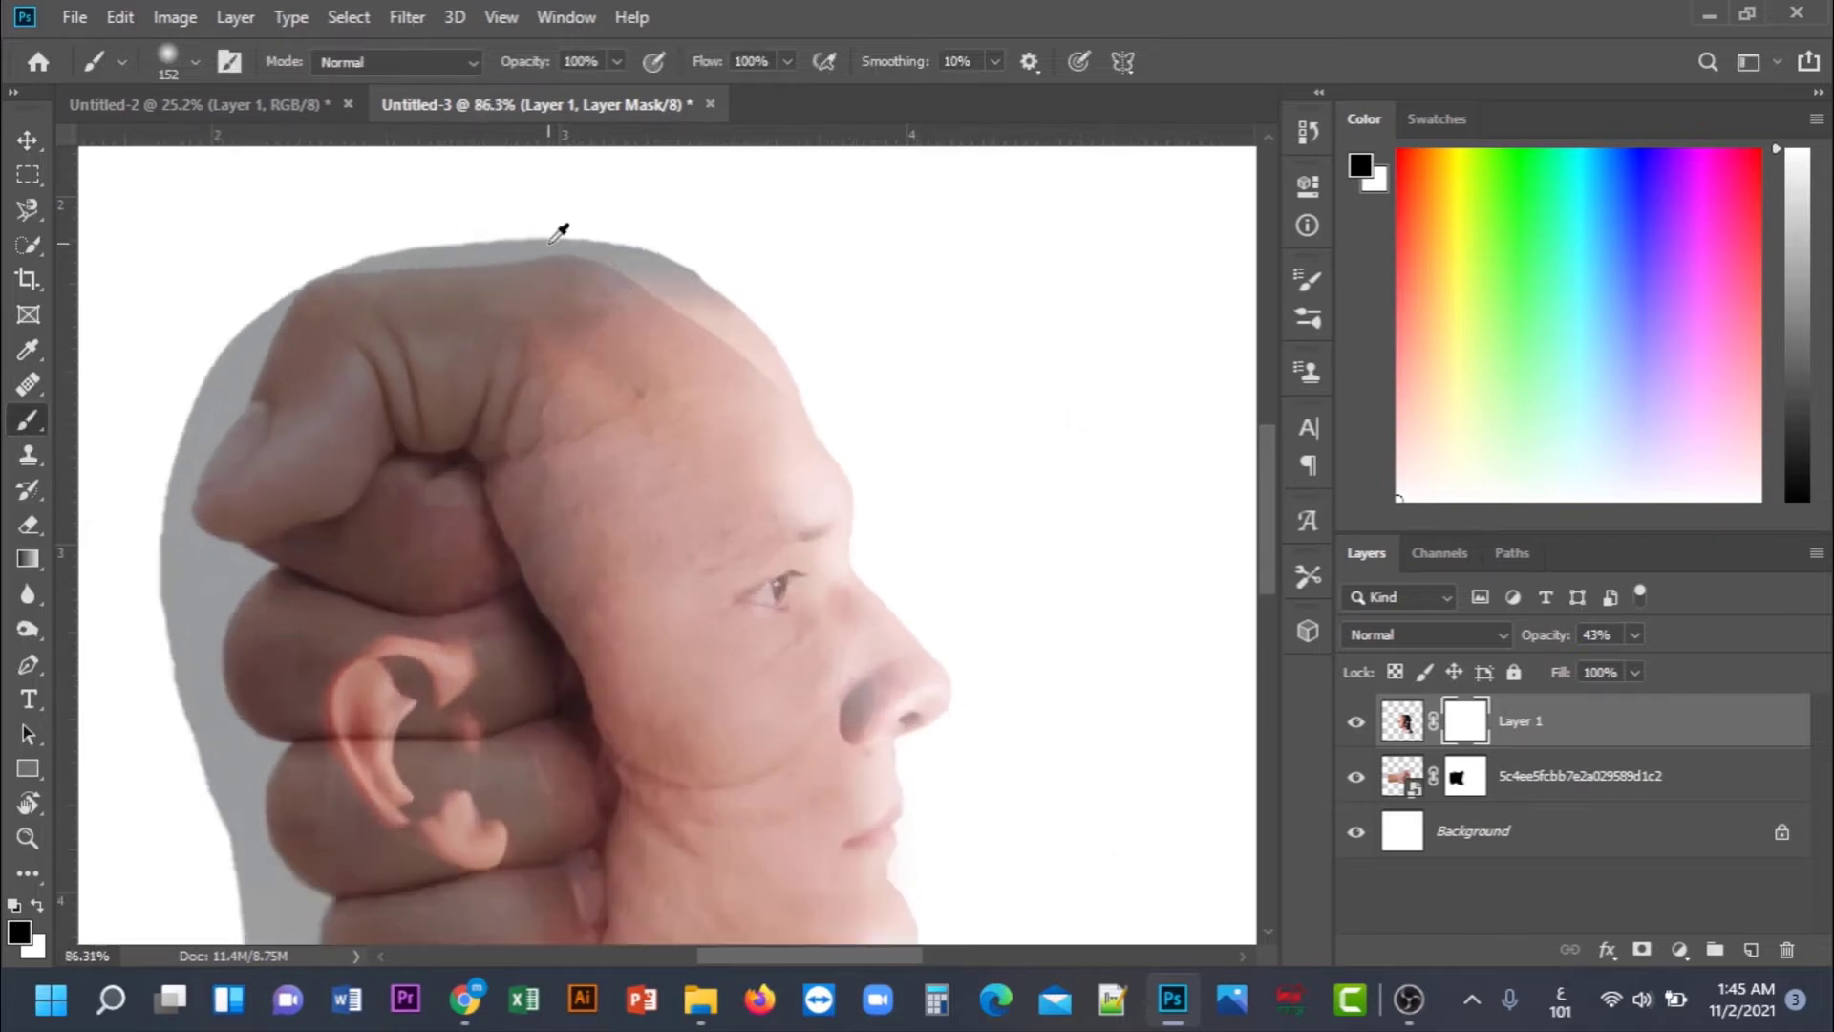
- Paint black on the head layer's mask with a 70 px, 0% hardness brush to hide the skull edge above the forehead and around the upper fist
left_click(194, 61)
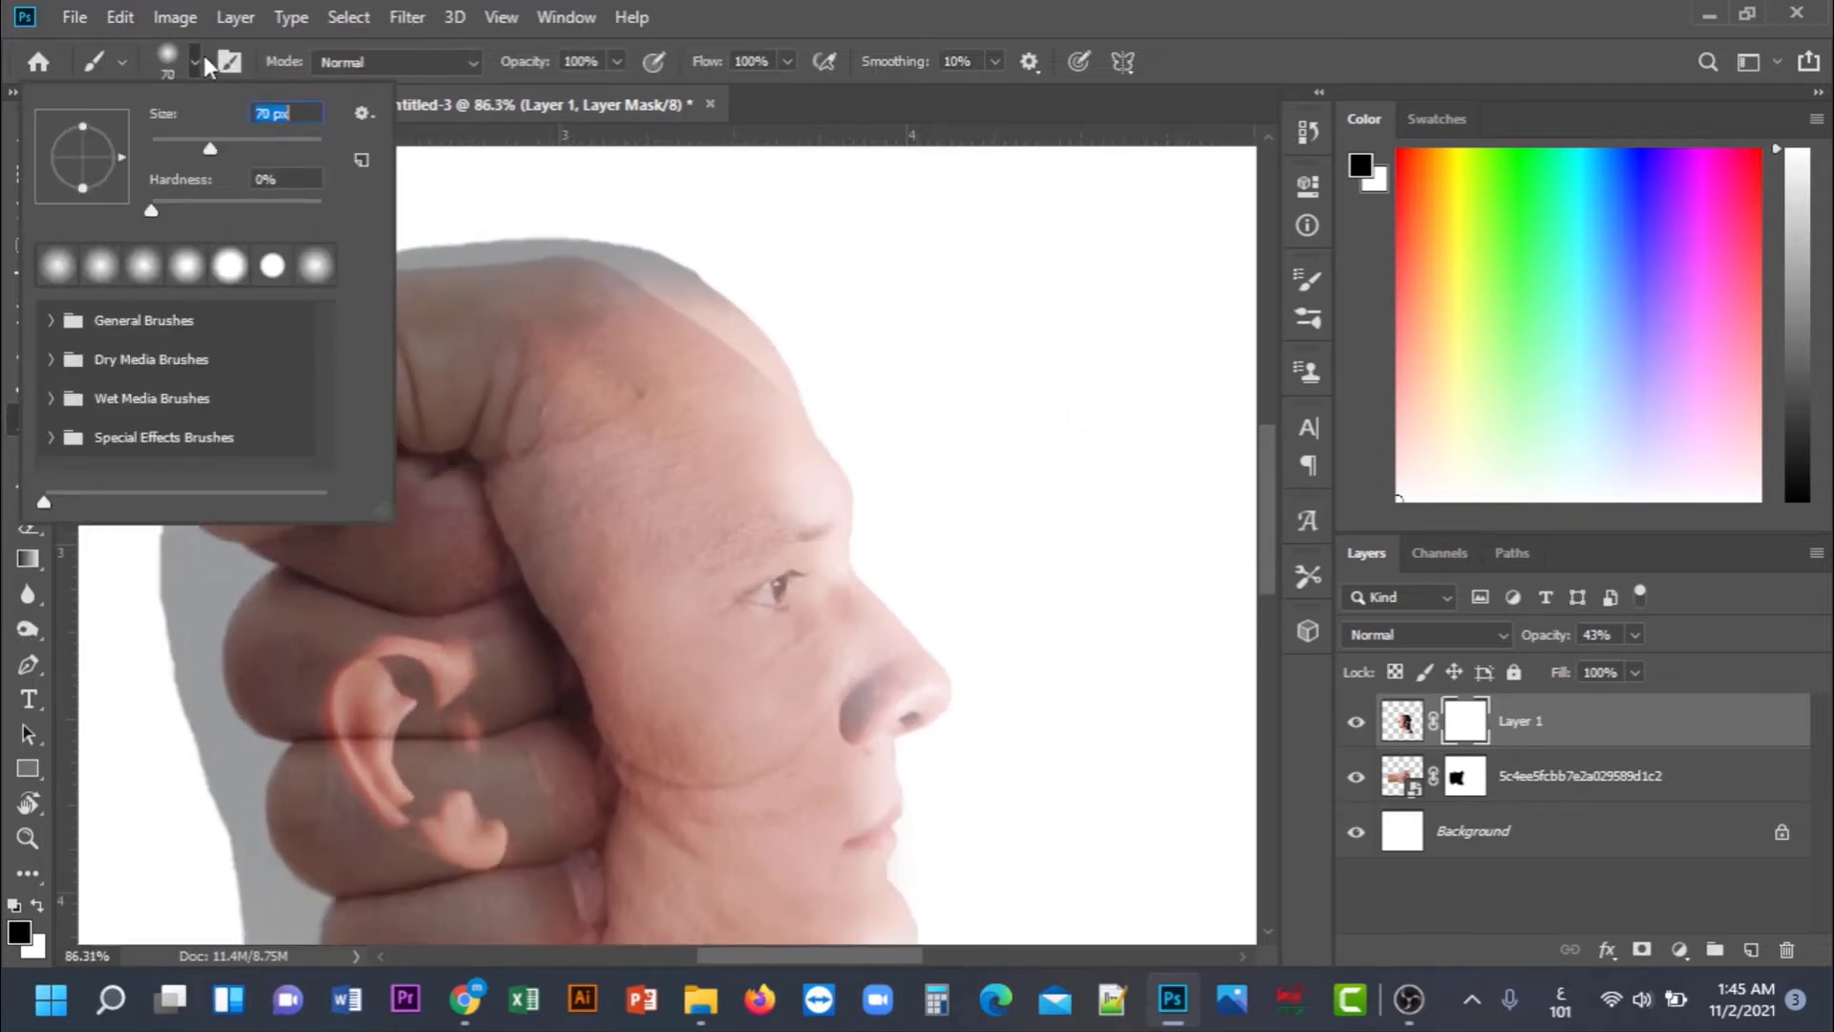
key("Return")
mouse_move(752, 310)
left_mouse_down()
mouse_move(820, 375)
mouse_move(661, 242)
mouse_move(791, 353)
left_mouse_up()
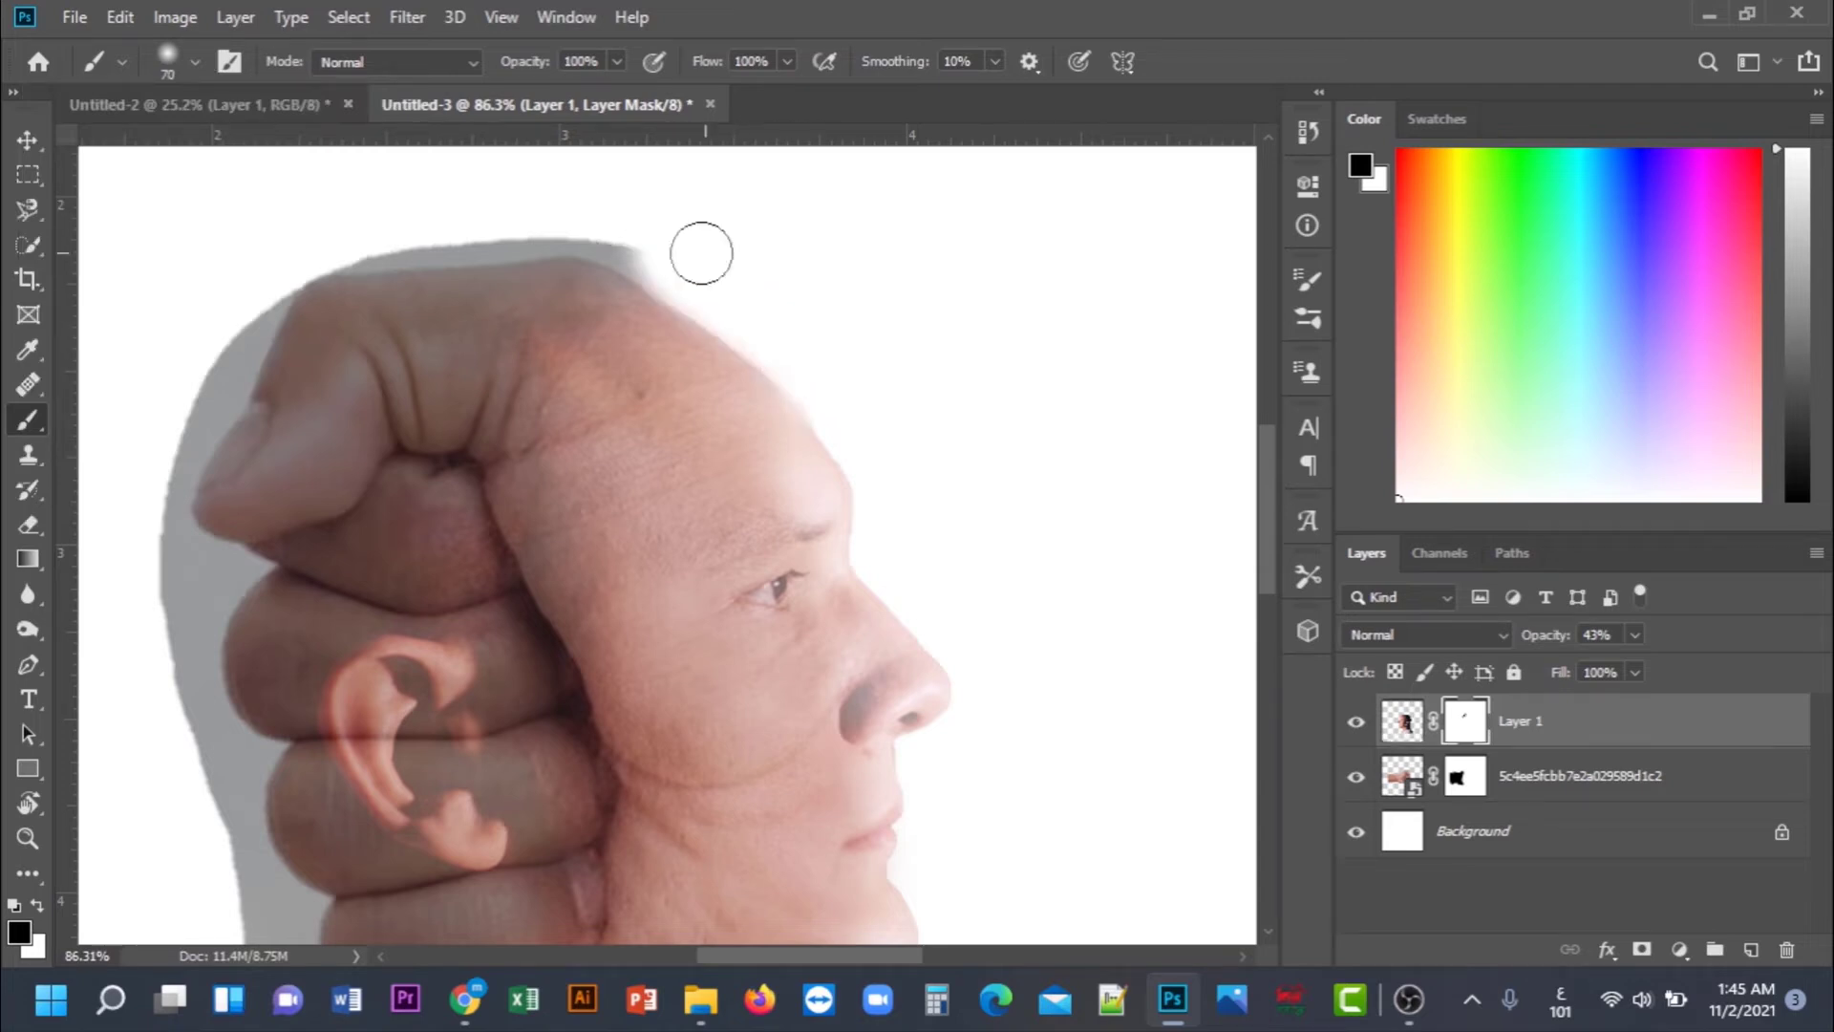
scroll(537, 217, "up", 2)
scroll(516, 380, "left", 3)
mouse_move(478, 287)
left_mouse_down()
mouse_move(398, 468)
mouse_move(401, 545)
left_mouse_up()
scroll(399, 315, "down", 2)
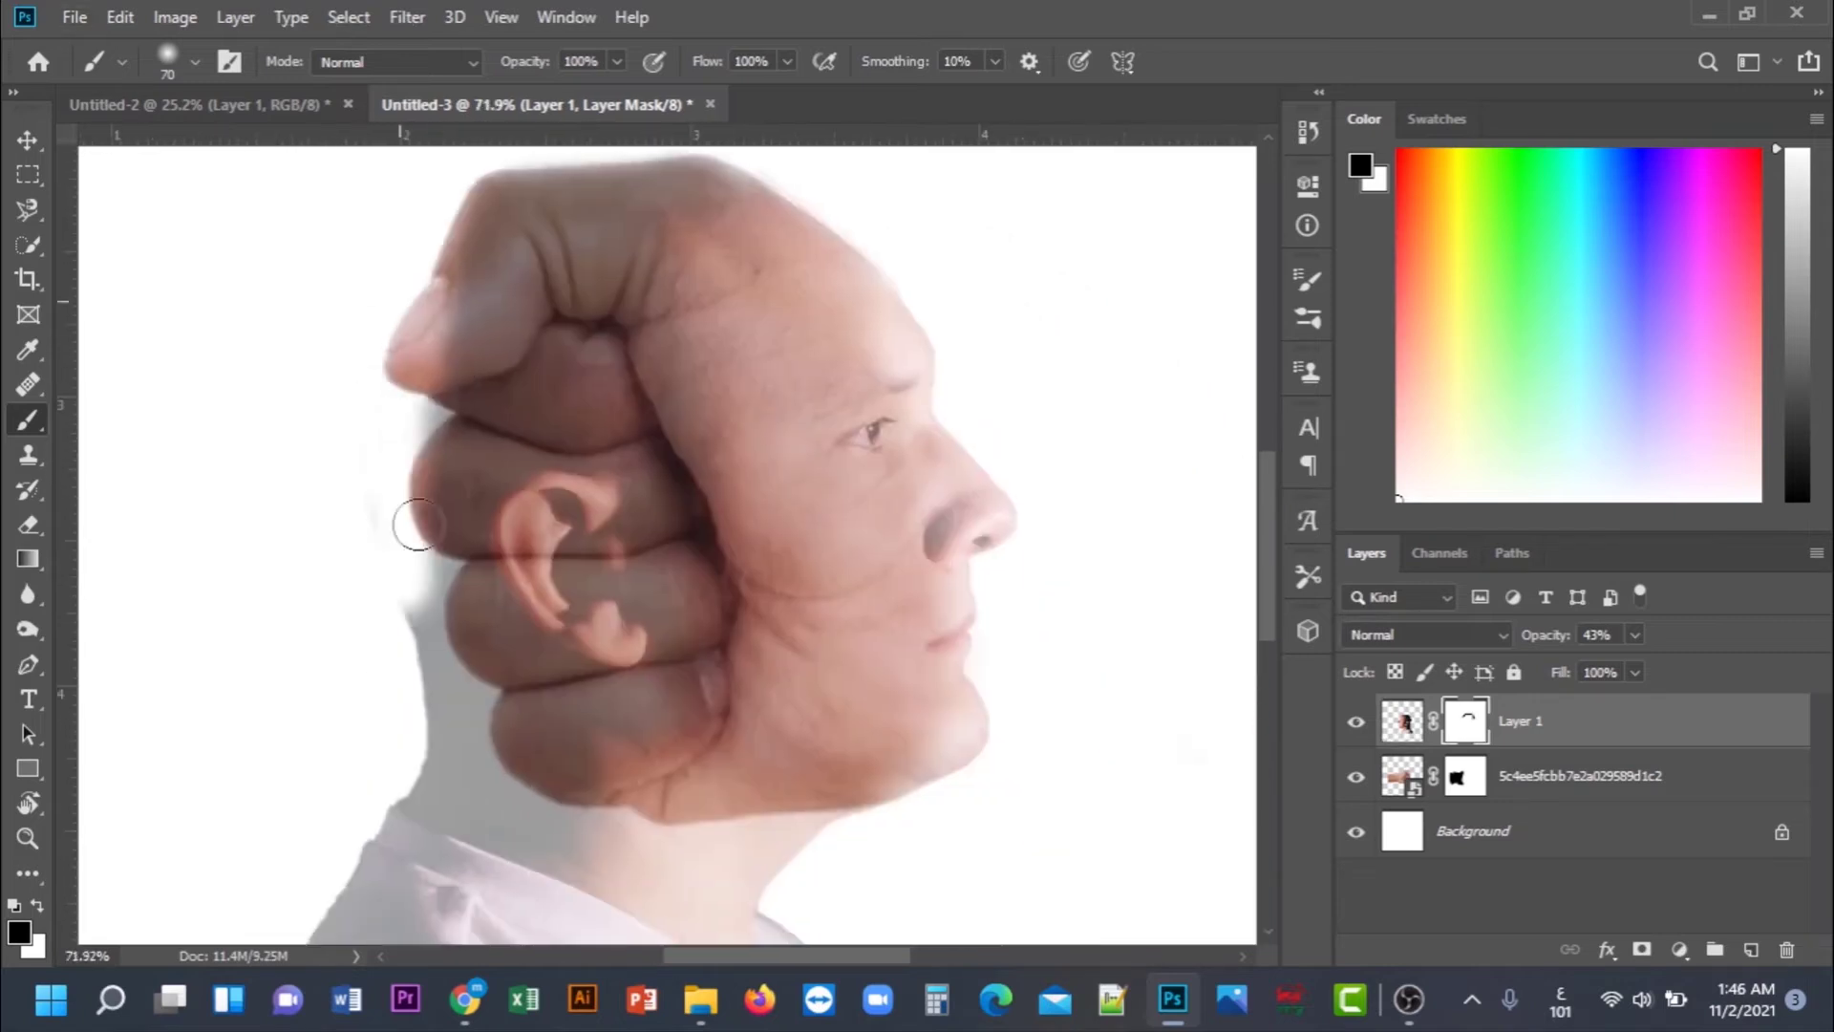
- Mask out the ear, the back of the head, the neck and the shirt on the head layer with a 120 px black brush
scroll(399, 302, "down", 2)
left_click(181, 61)
mouse_move(281, 889)
left_mouse_down()
mouse_move(684, 908)
mouse_move(598, 860)
mouse_move(398, 815)
mouse_move(468, 819)
mouse_move(398, 679)
mouse_move(450, 295)
mouse_move(502, 282)
mouse_move(417, 578)
mouse_move(676, 785)
mouse_move(588, 306)
mouse_move(615, 299)
mouse_move(528, 704)
mouse_move(577, 672)
mouse_move(555, 504)
left_mouse_up()
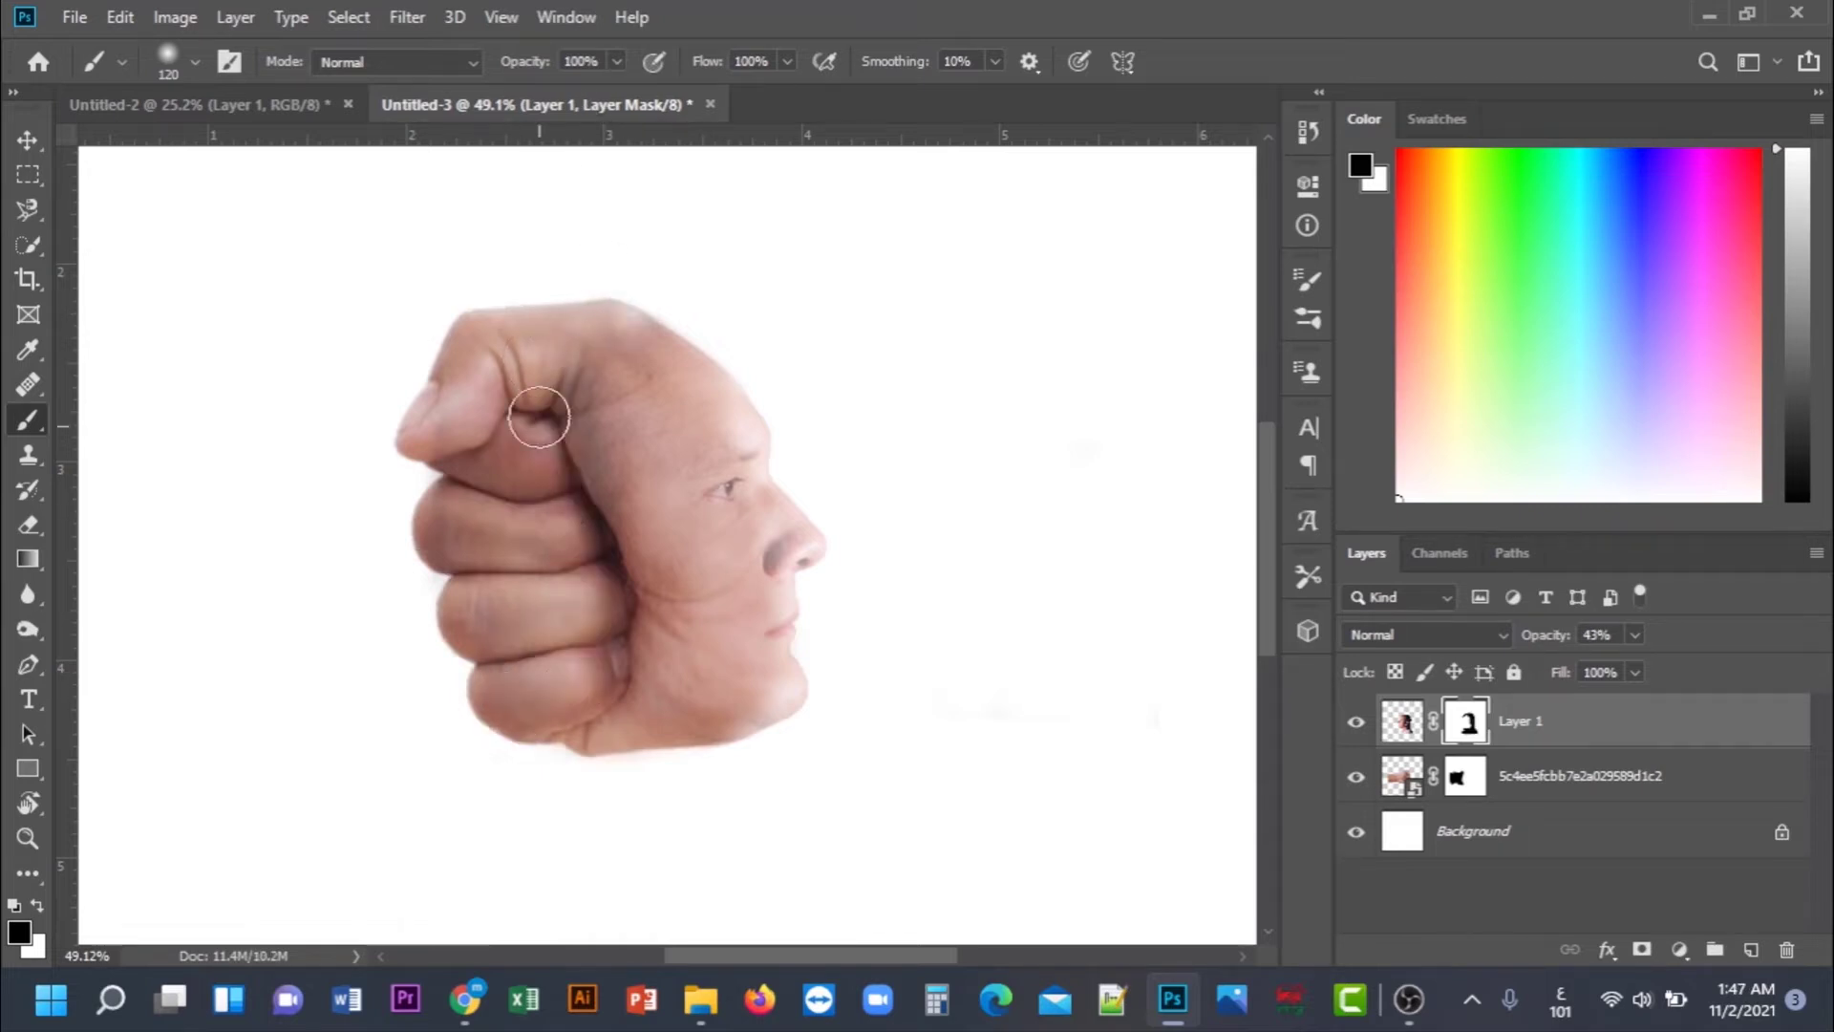
left_click_drag(559, 382, 571, 501)
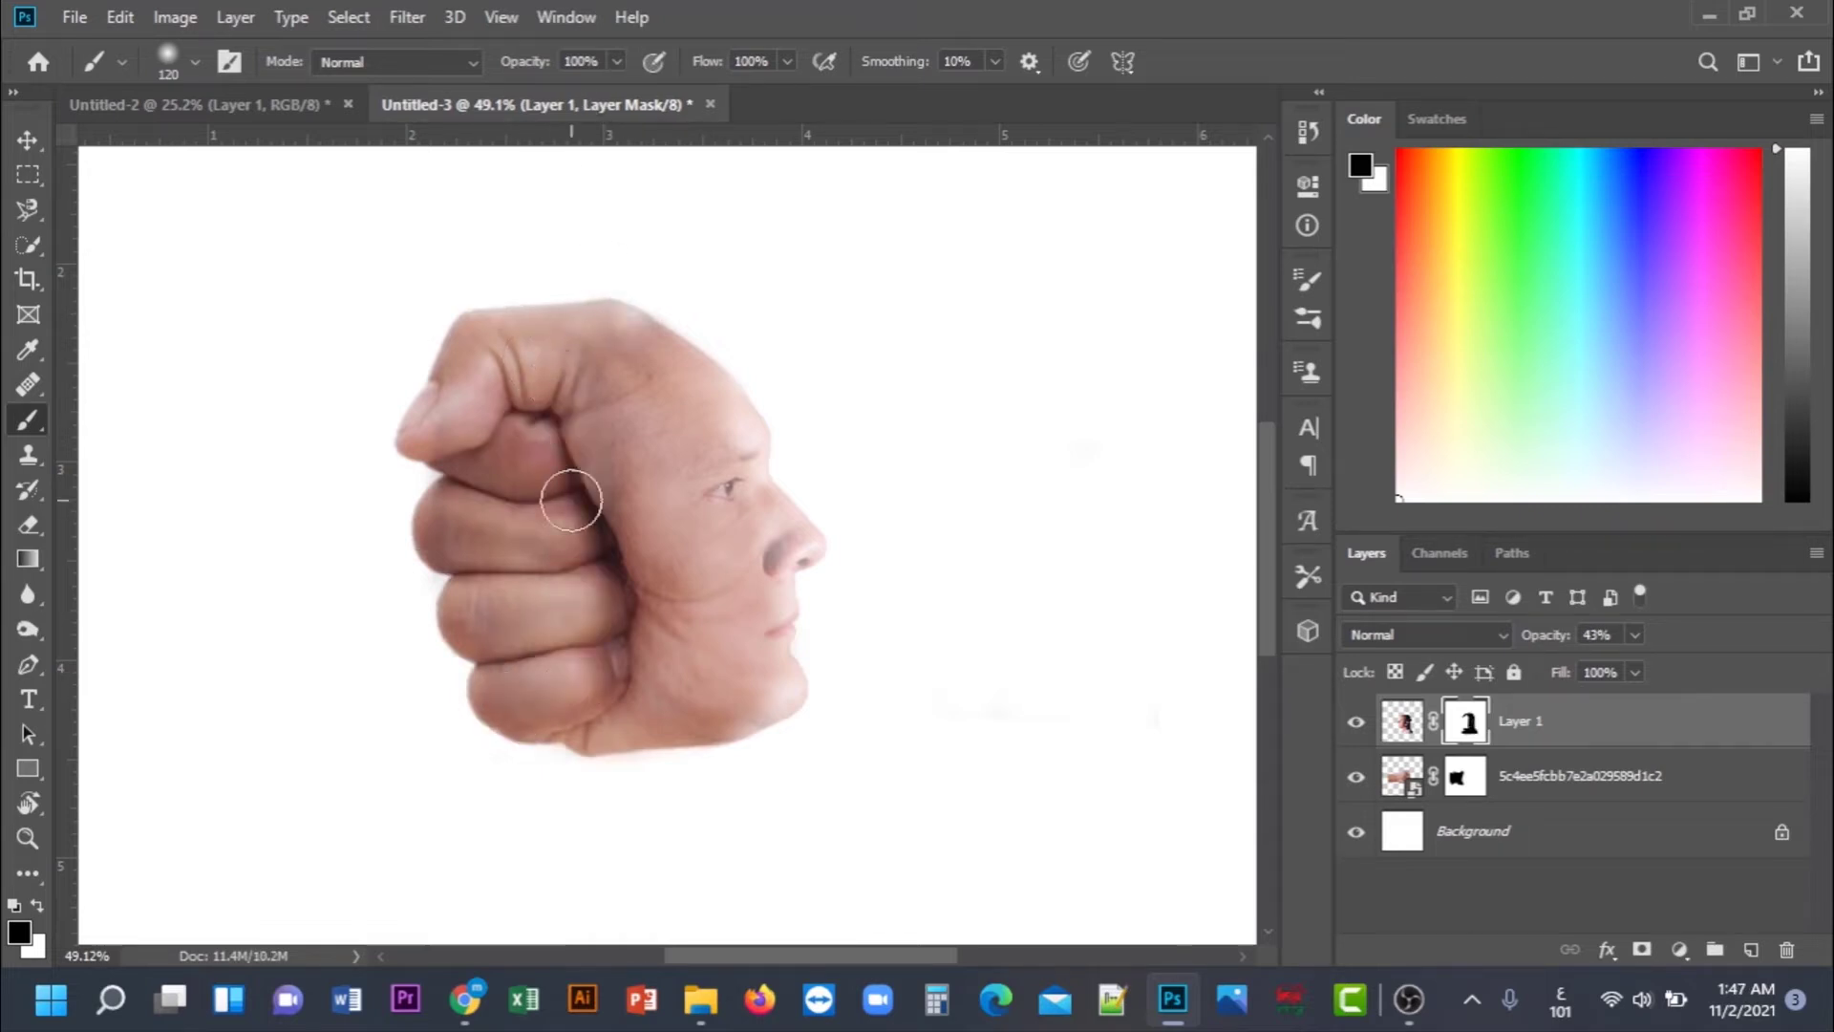
scroll(571, 501, "up", 1)
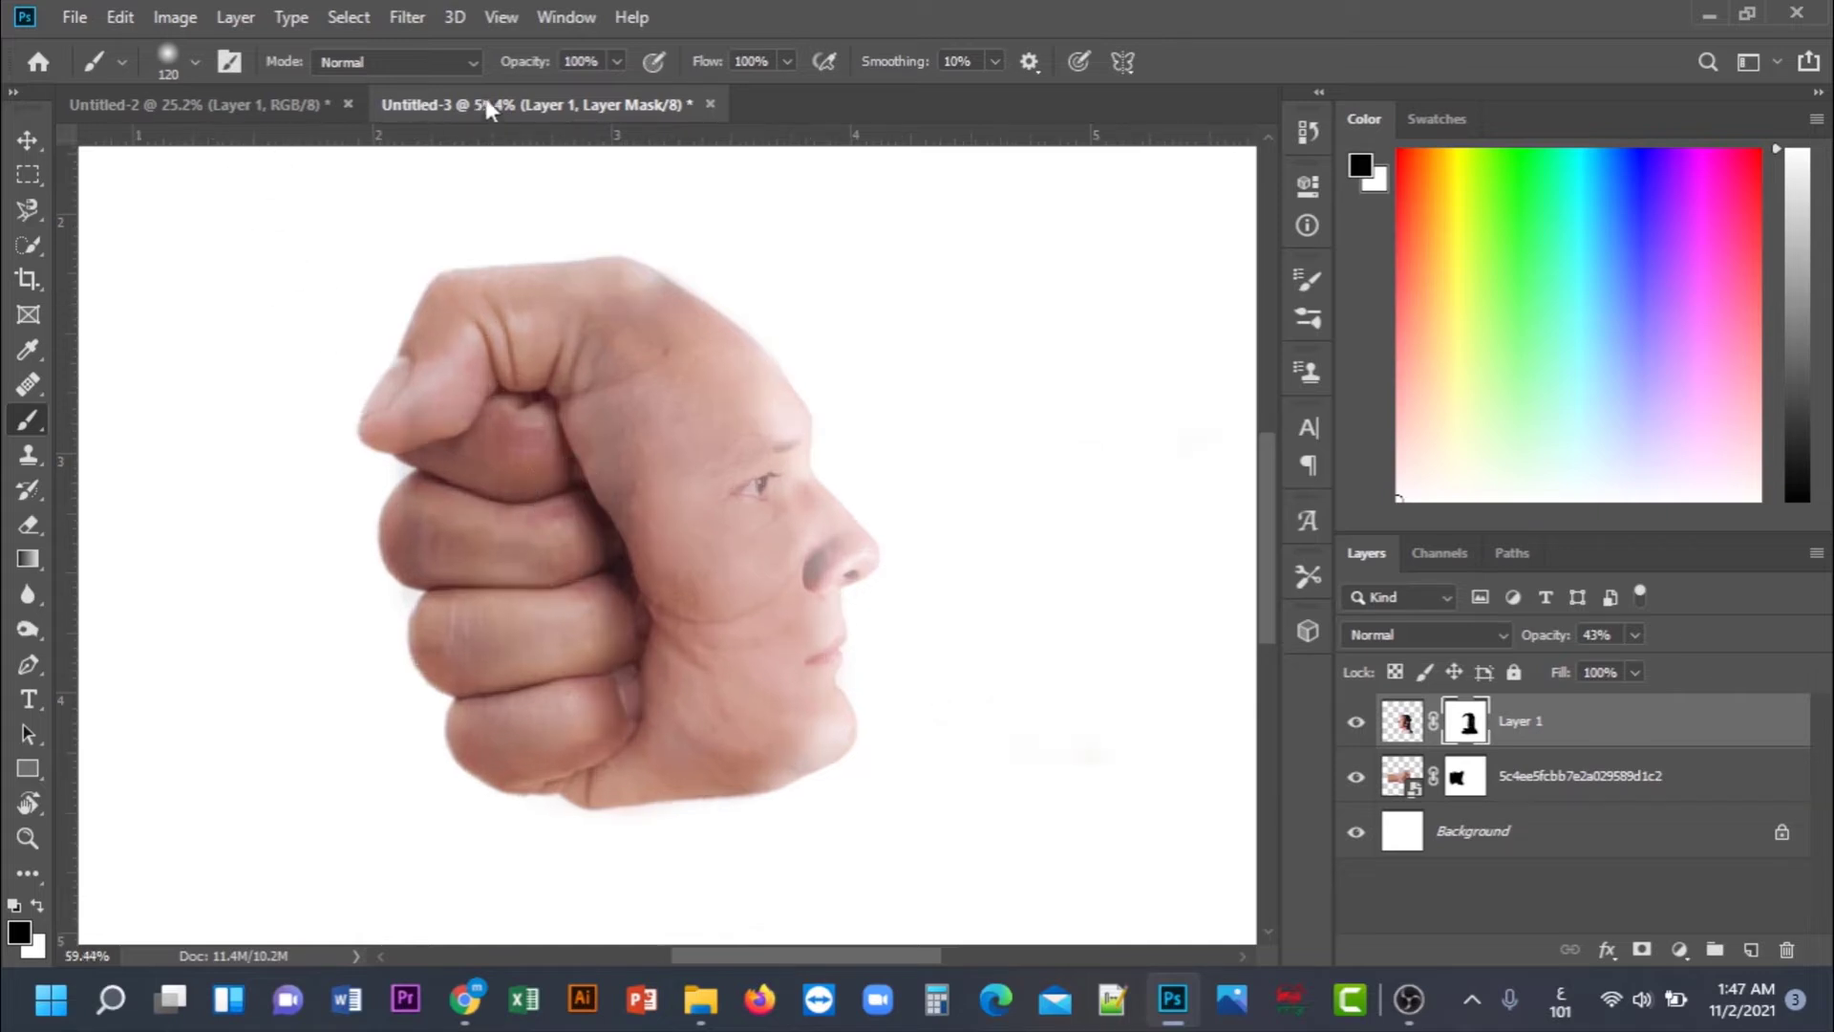
- Lower the brush opacity to 15% and softly paint the head layer's mask along the seam at the upper forehead
left_click(616, 63)
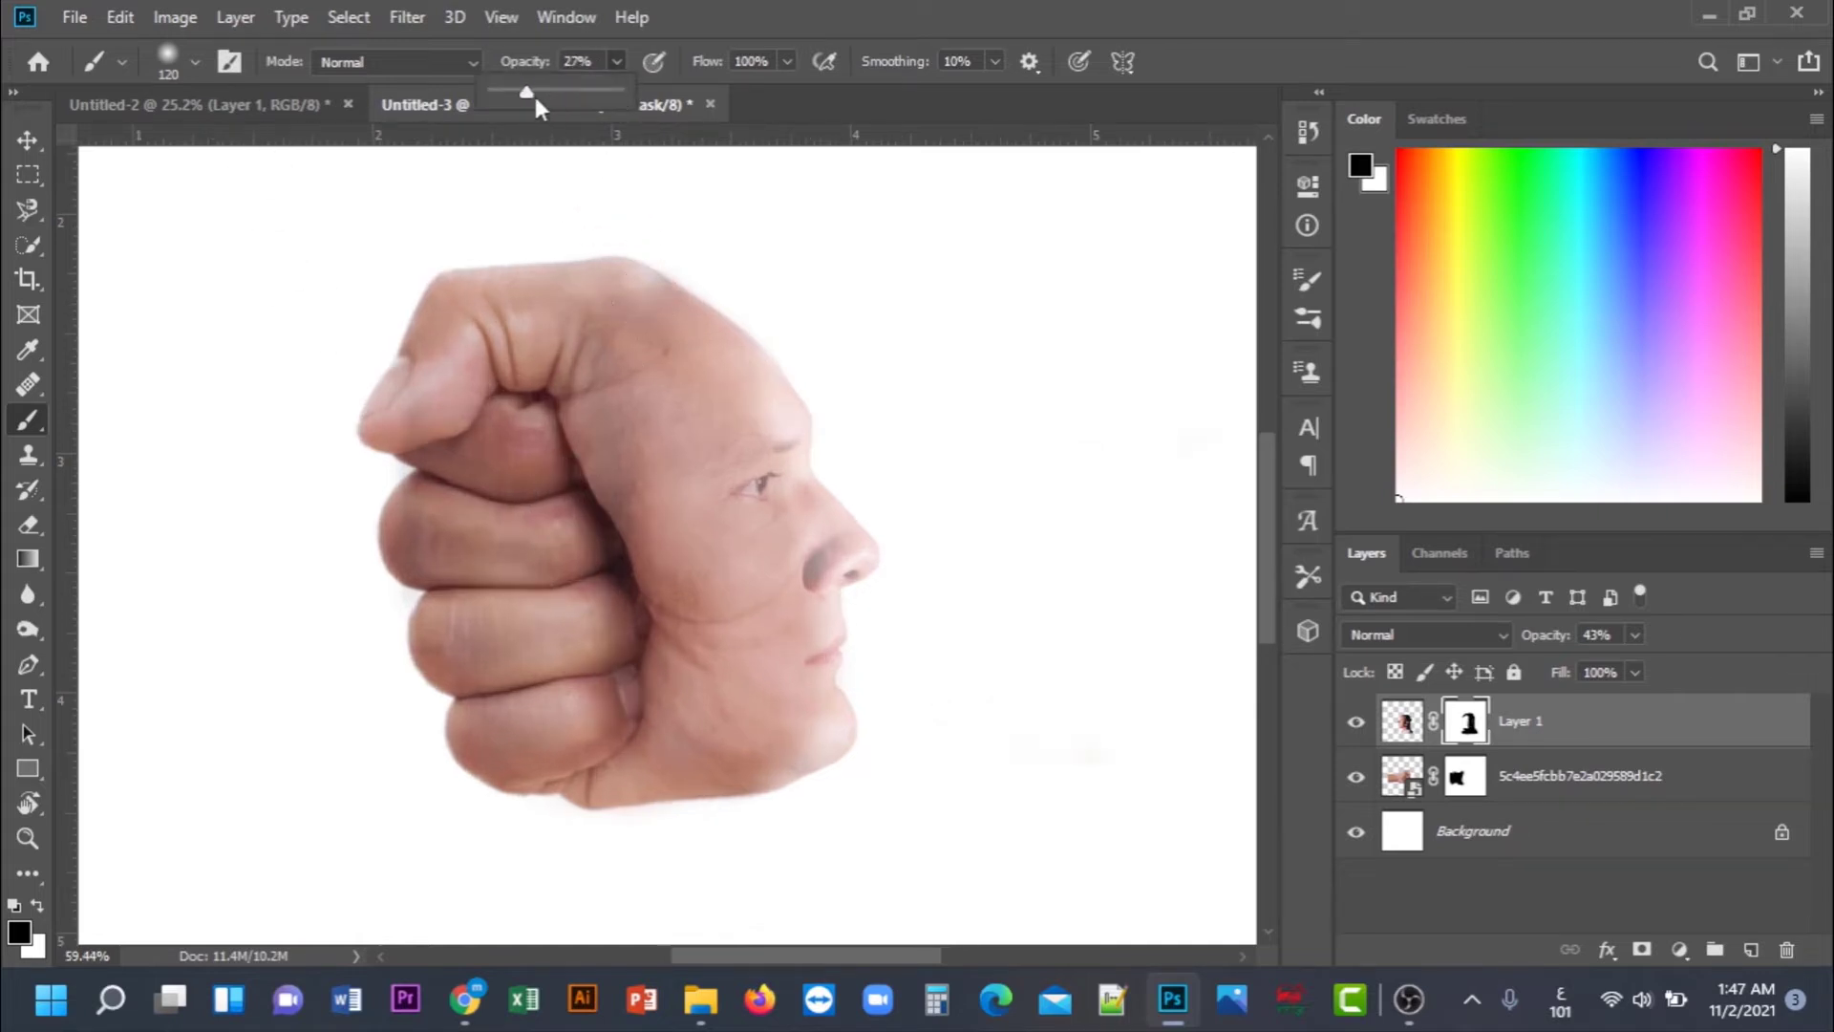
left_click_drag(525, 91, 509, 91)
left_click(668, 291)
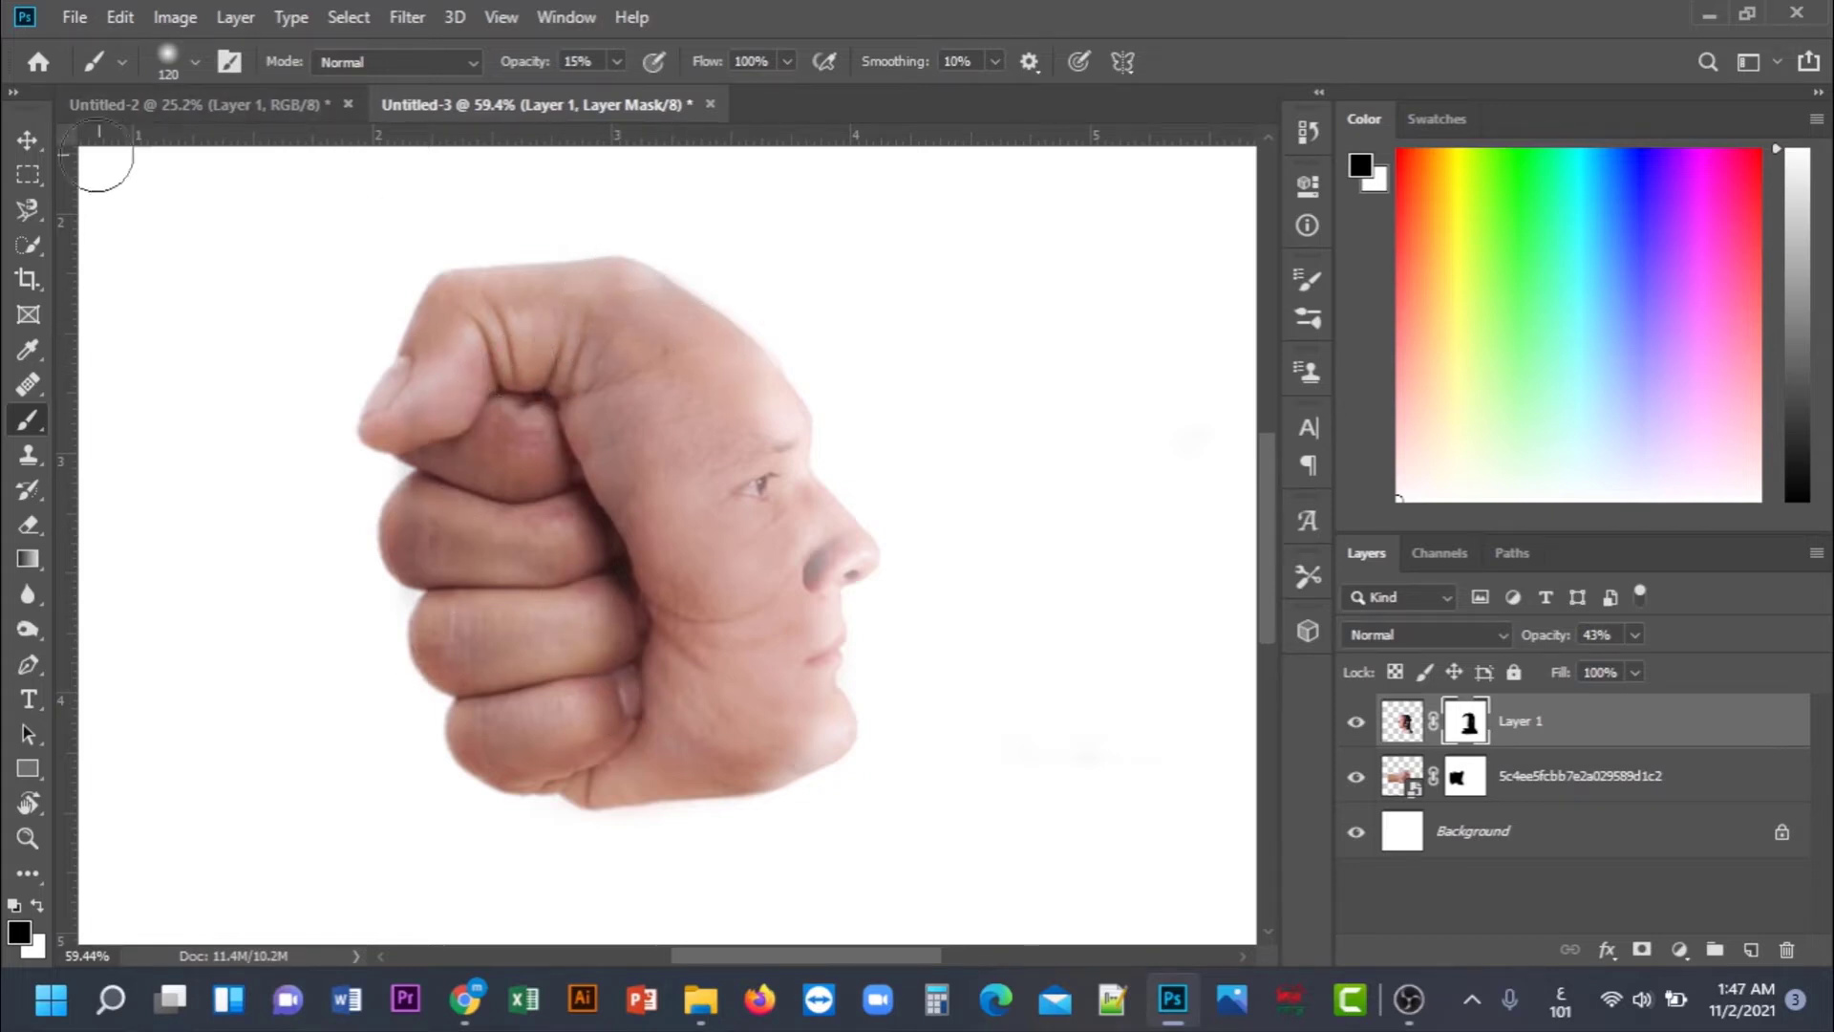
- Set the head layer's opacity to 100%
left_click(24, 138)
left_click(1634, 634)
left_click_drag(1633, 663, 1762, 662)
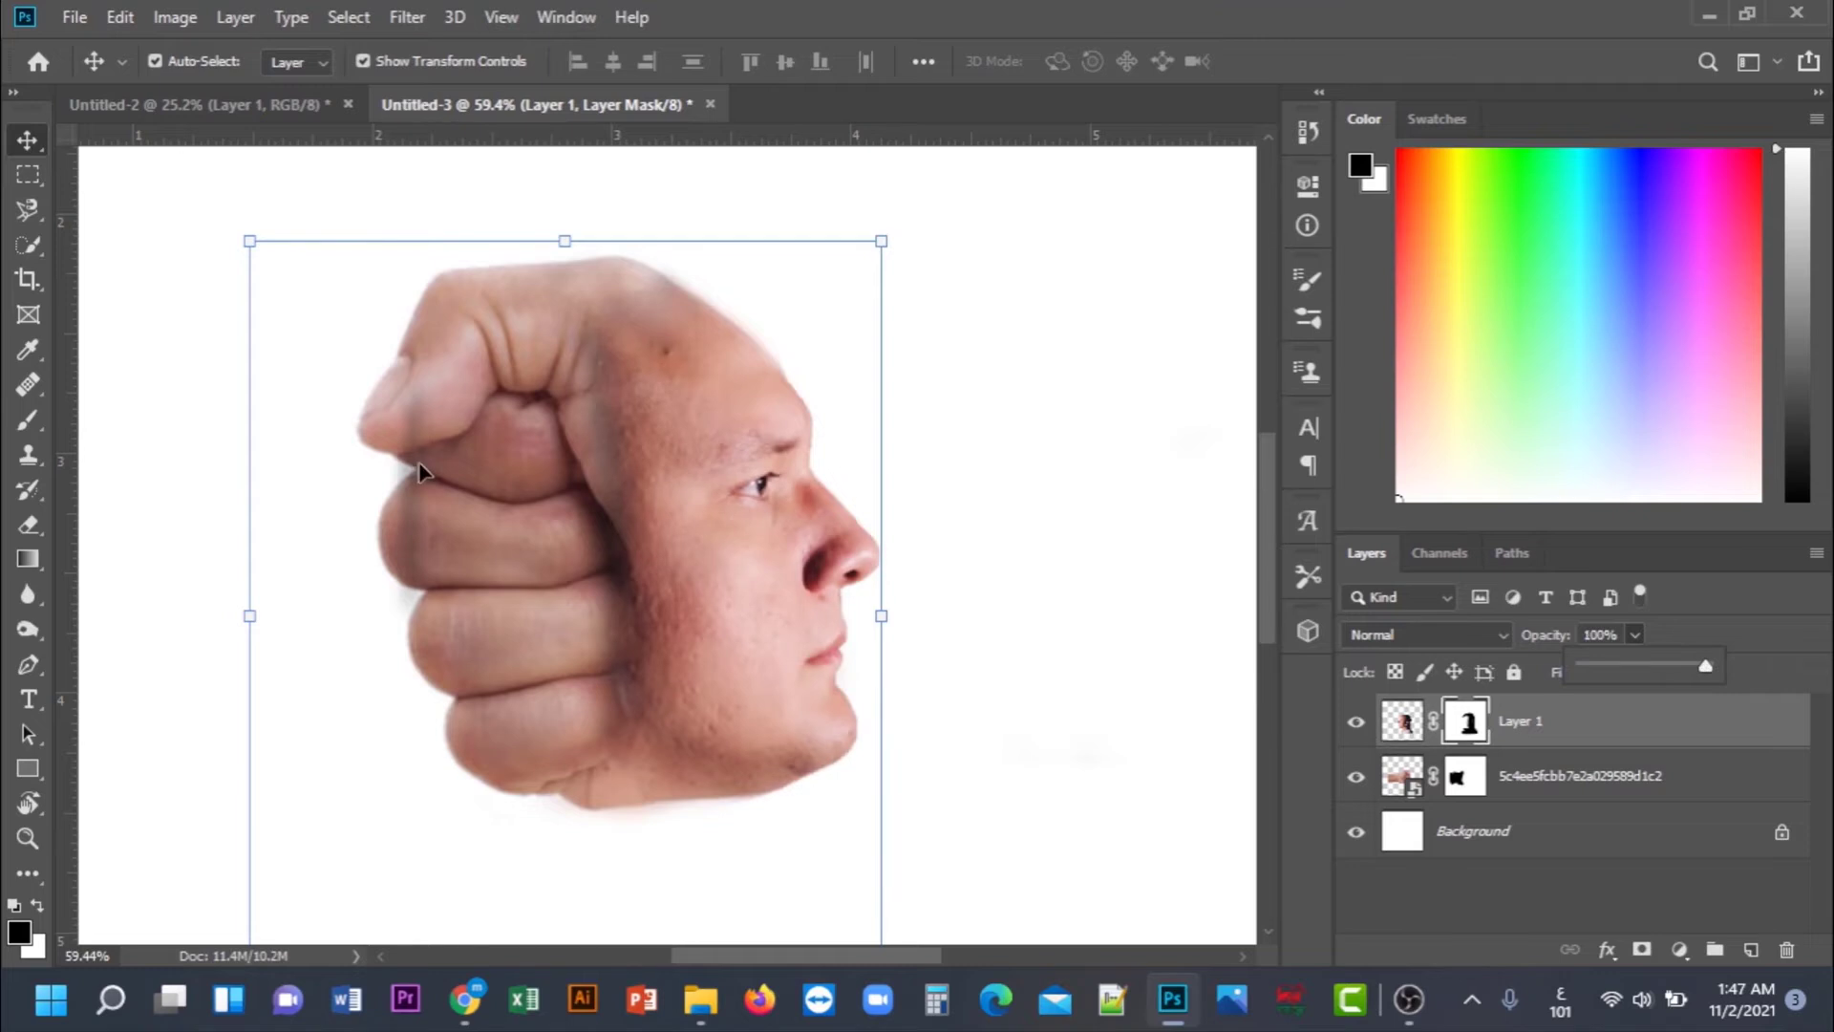
- Paint the head layer's mask at 54% brush opacity along the seam between the fingers and the face, up to the forehead
left_click(28, 419)
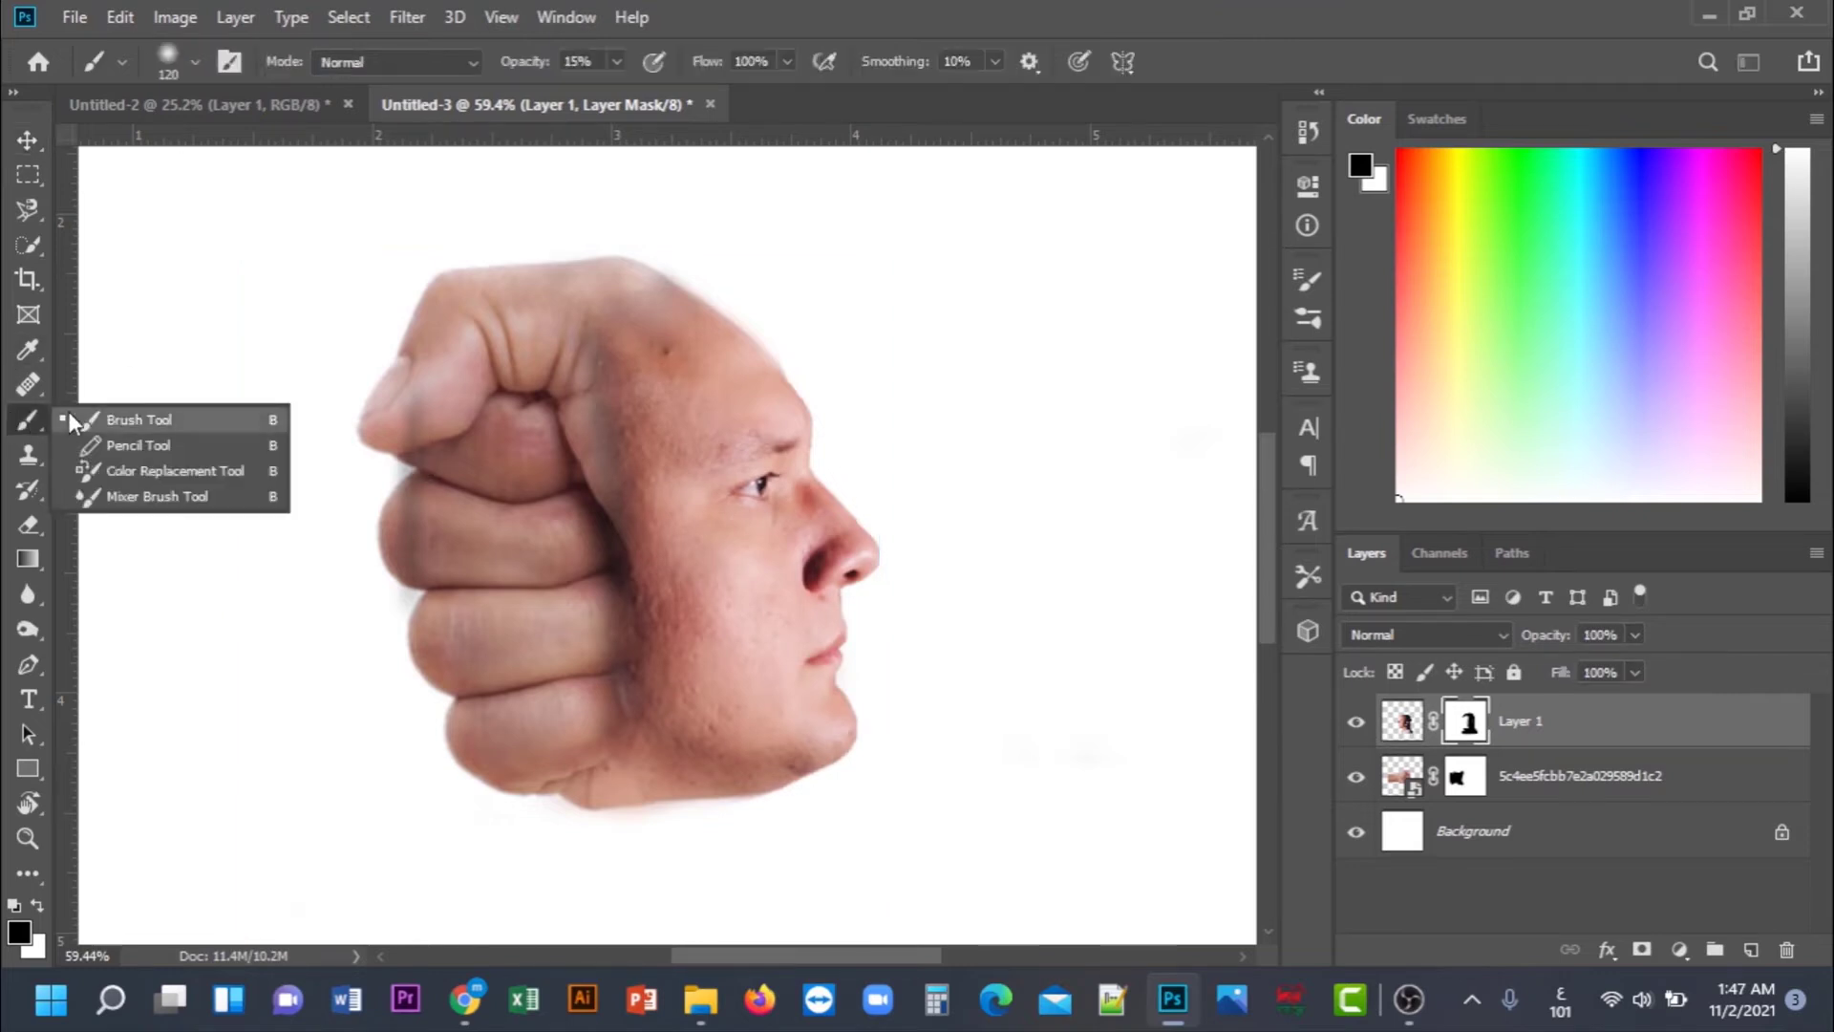
left_click(133, 419)
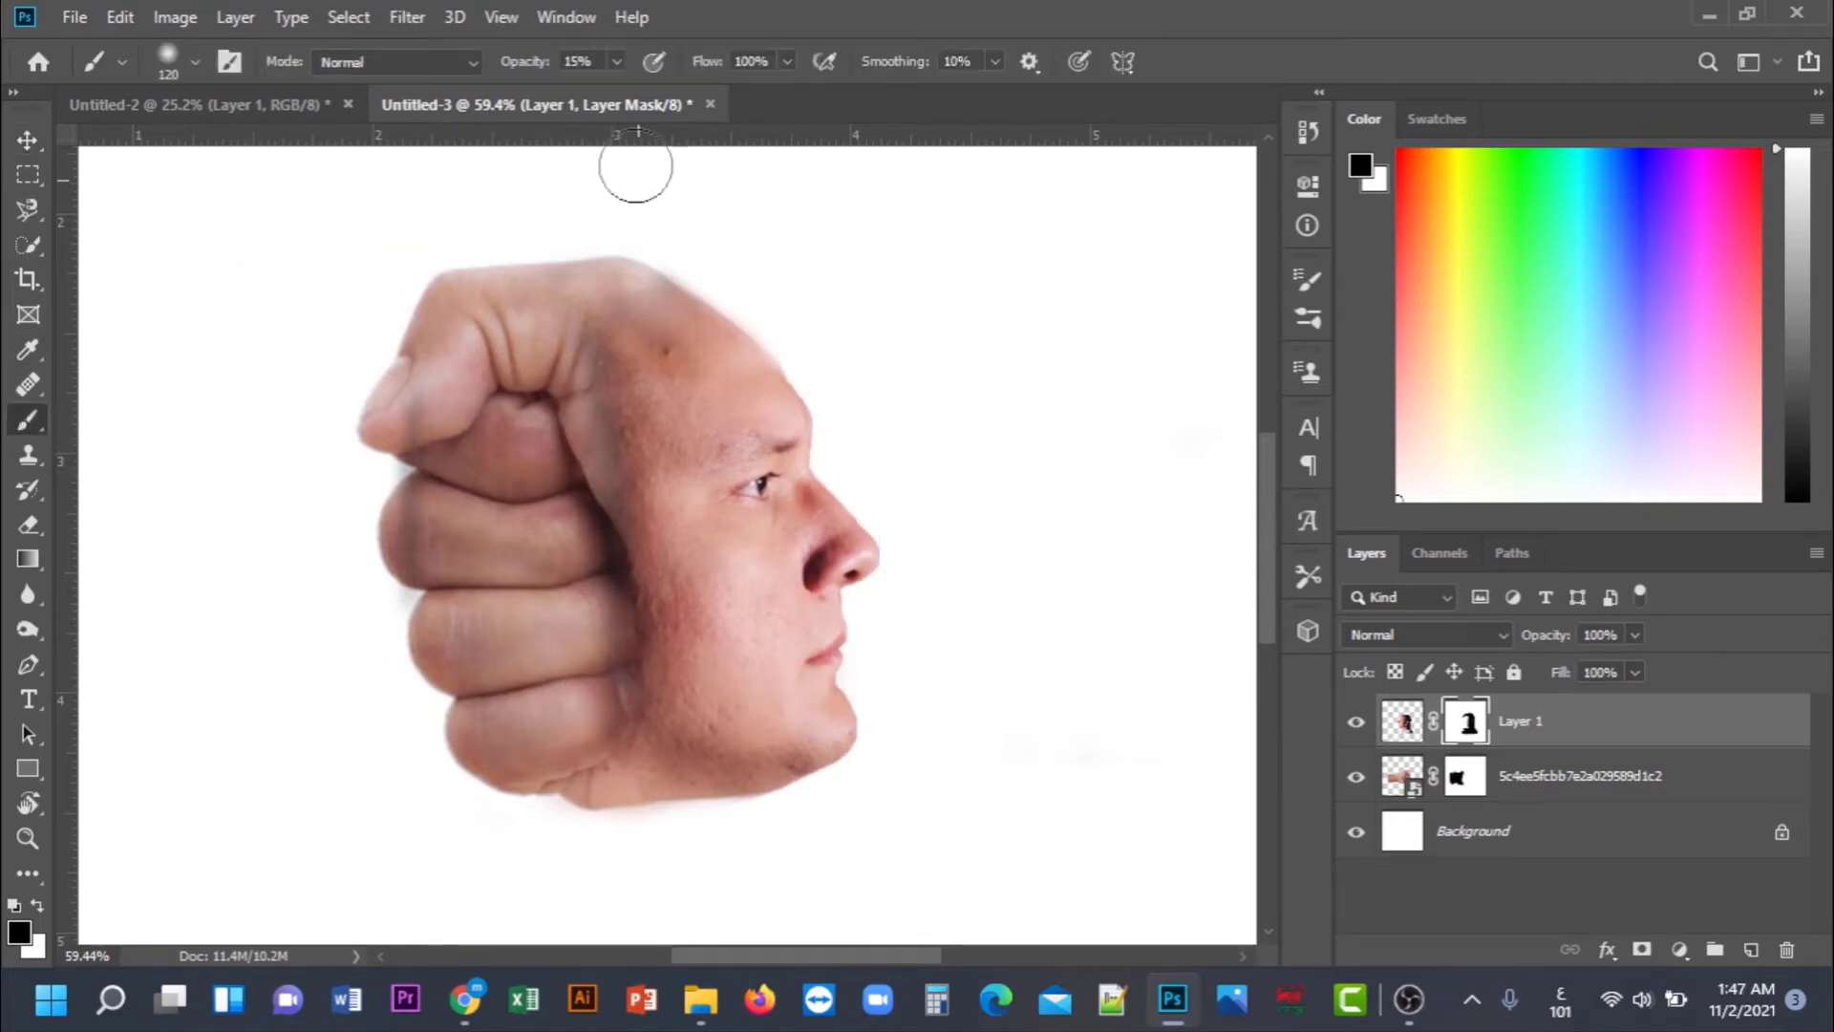
left_click(617, 61)
left_click_drag(610, 97, 663, 99)
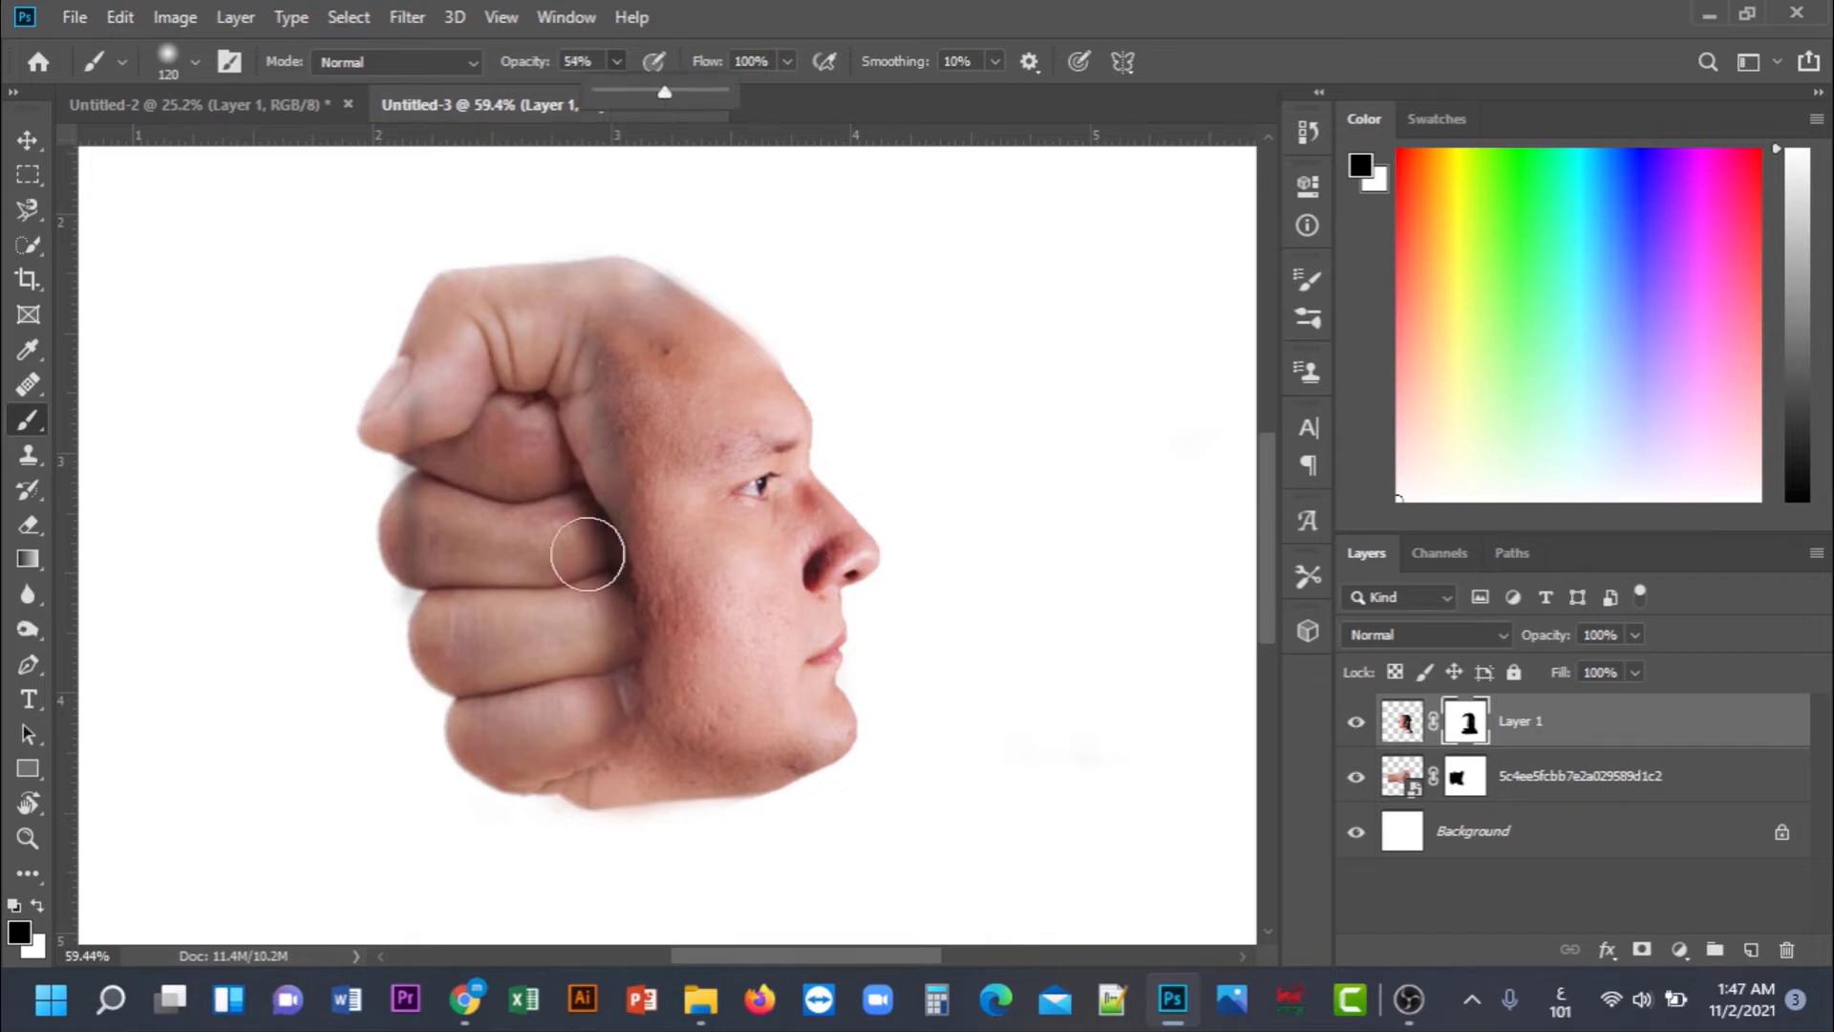
left_click(585, 521)
mouse_move(609, 695)
left_mouse_down()
mouse_move(616, 559)
mouse_move(664, 717)
mouse_move(611, 791)
mouse_move(590, 775)
mouse_move(606, 656)
mouse_move(582, 520)
mouse_move(590, 383)
mouse_move(631, 482)
mouse_move(610, 532)
mouse_move(606, 271)
mouse_move(640, 354)
mouse_move(653, 298)
left_mouse_up()
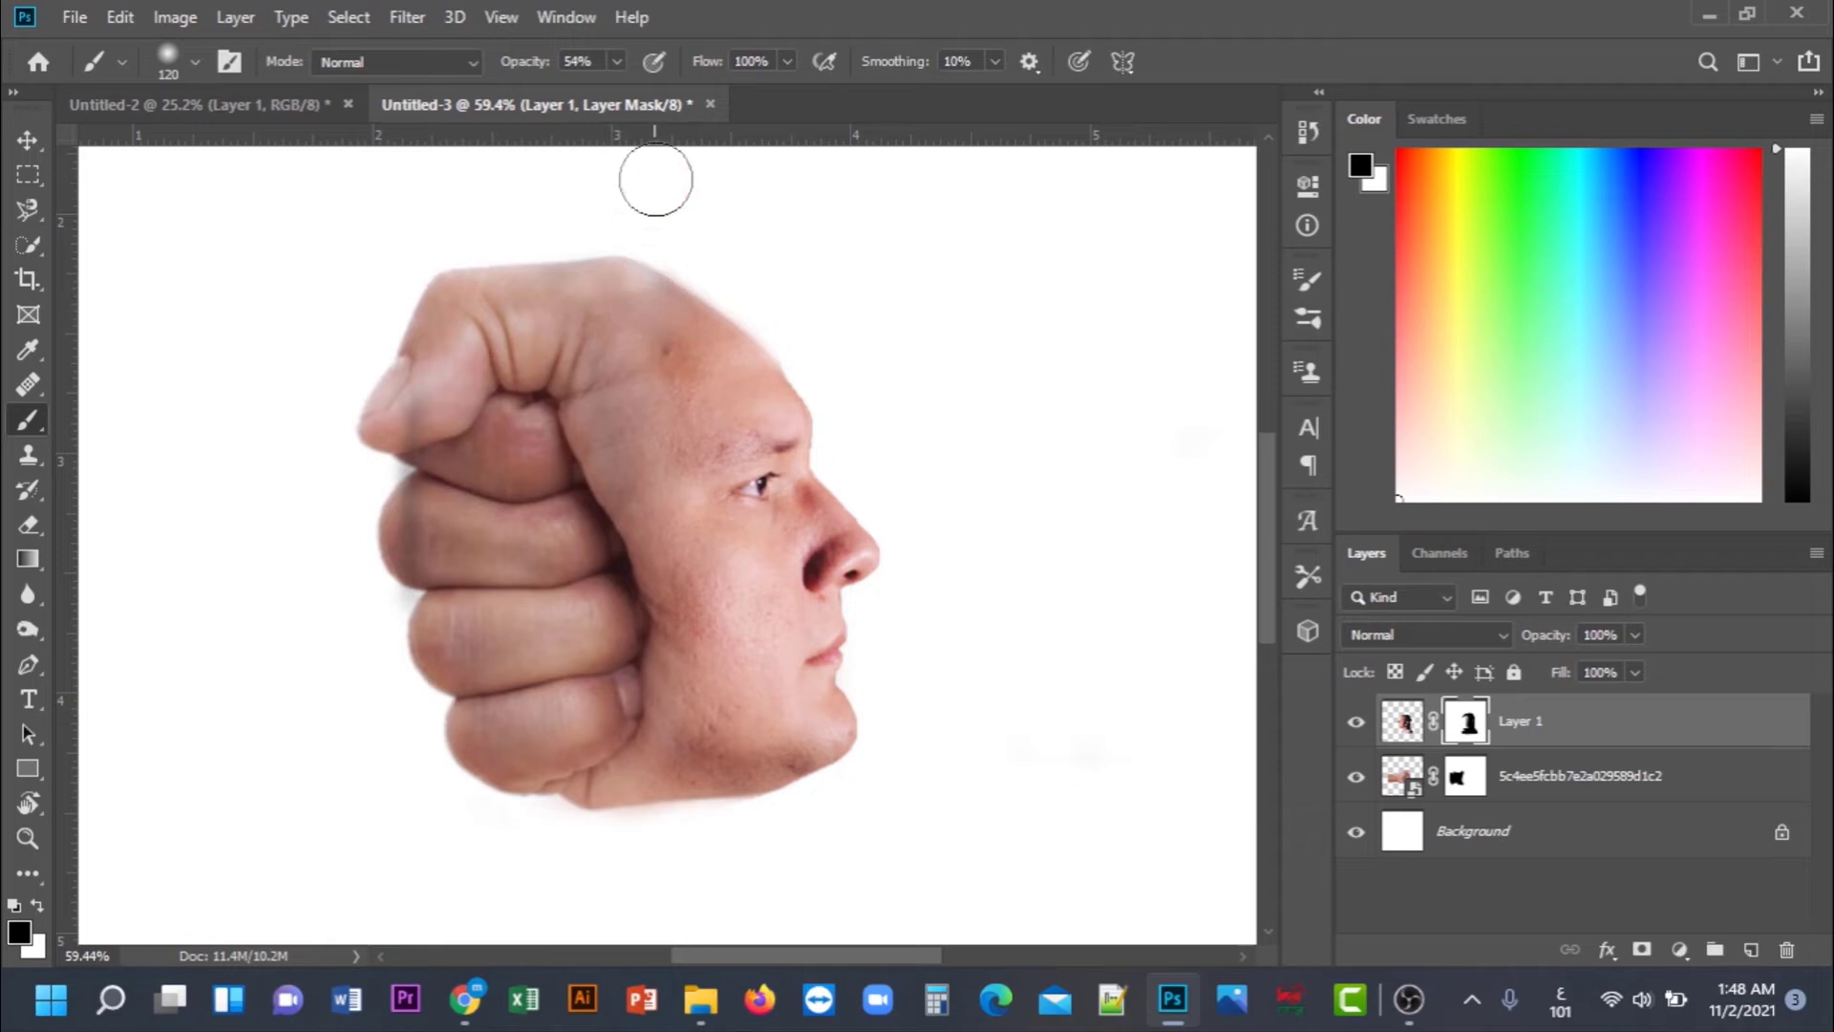
- Soften the forehead seam on the head layer's mask at 19% brush opacity and clean up around the thumb at 100%
left_click(616, 63)
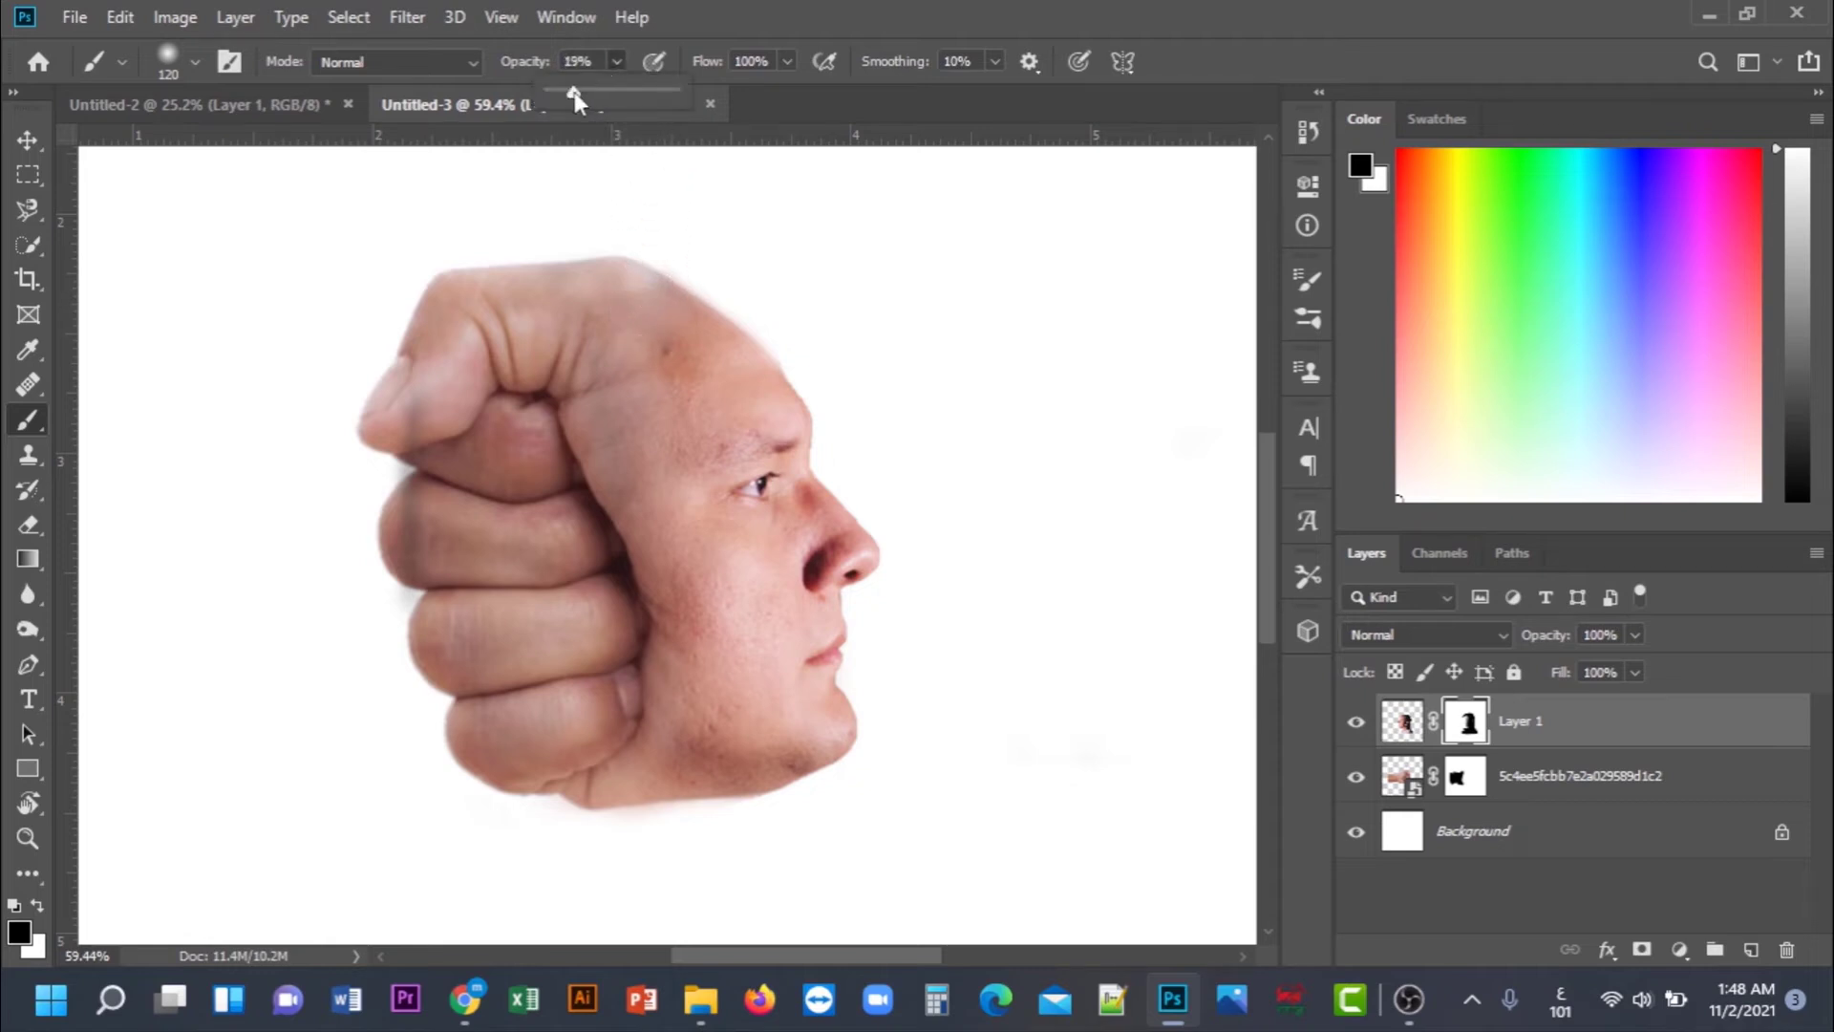
mouse_move(688, 304)
left_mouse_down()
mouse_move(684, 340)
mouse_move(661, 348)
left_mouse_up()
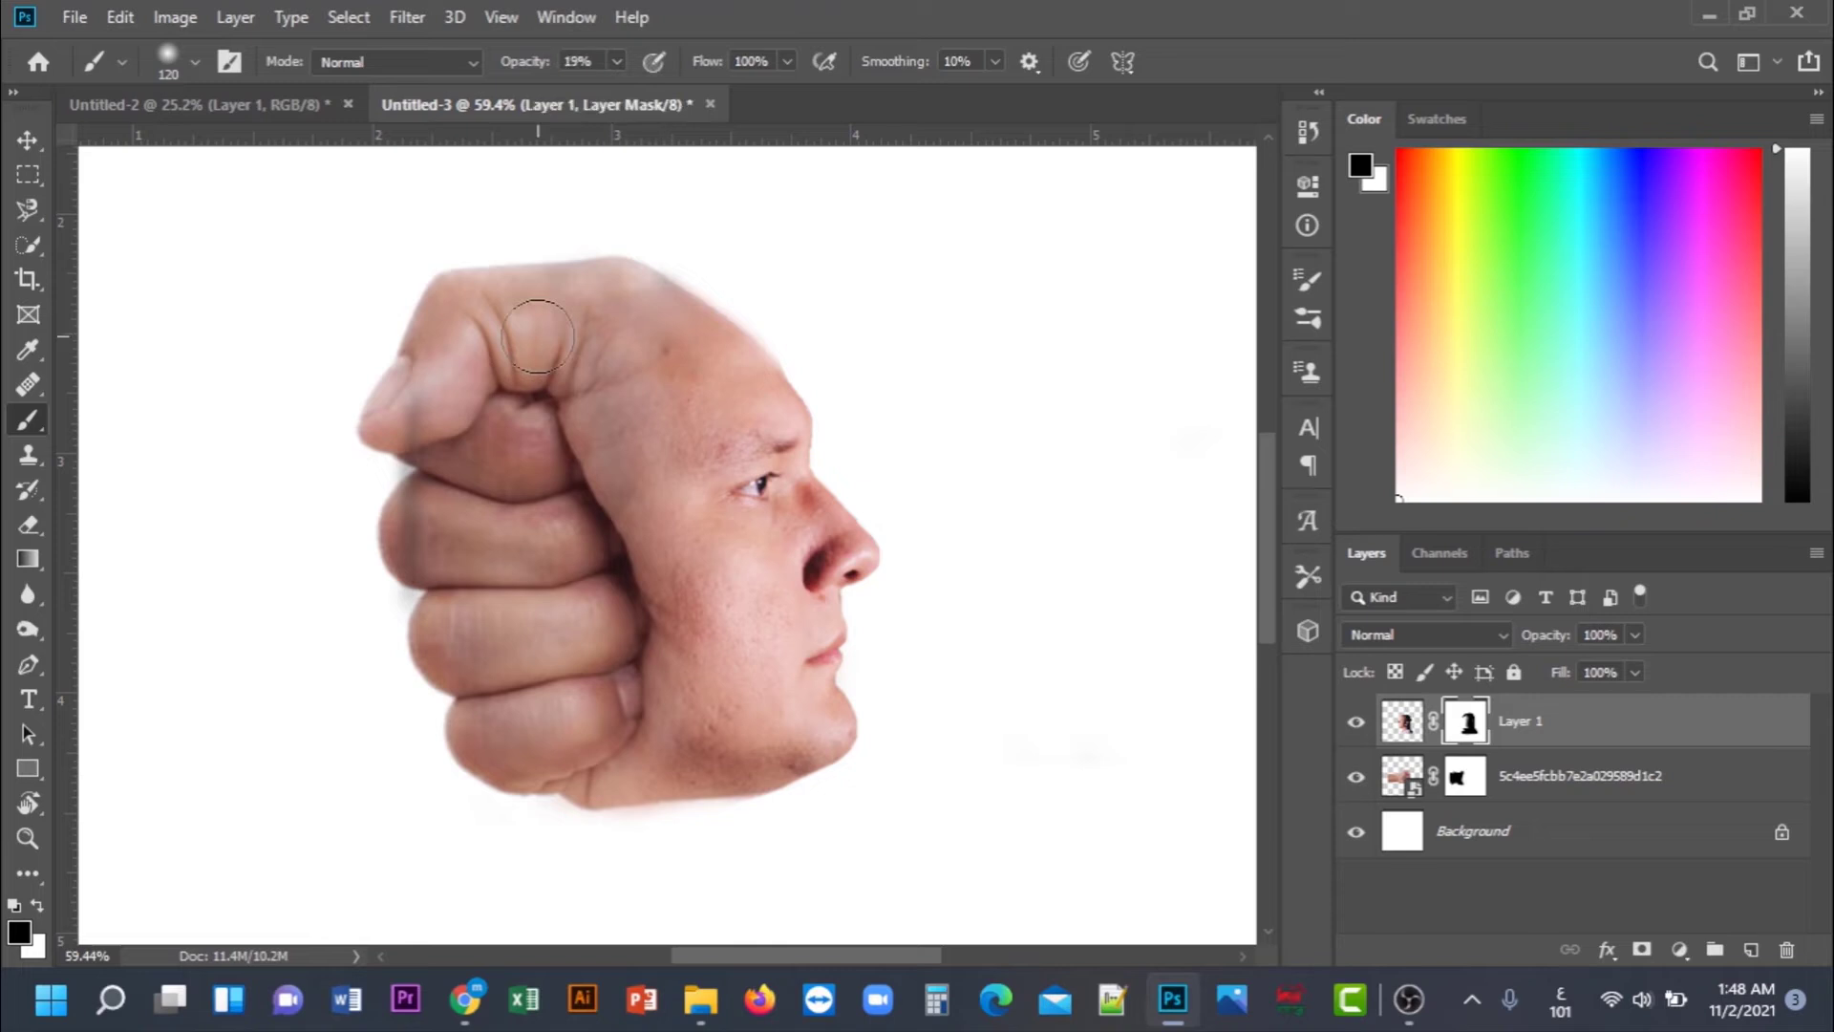
left_click(617, 61)
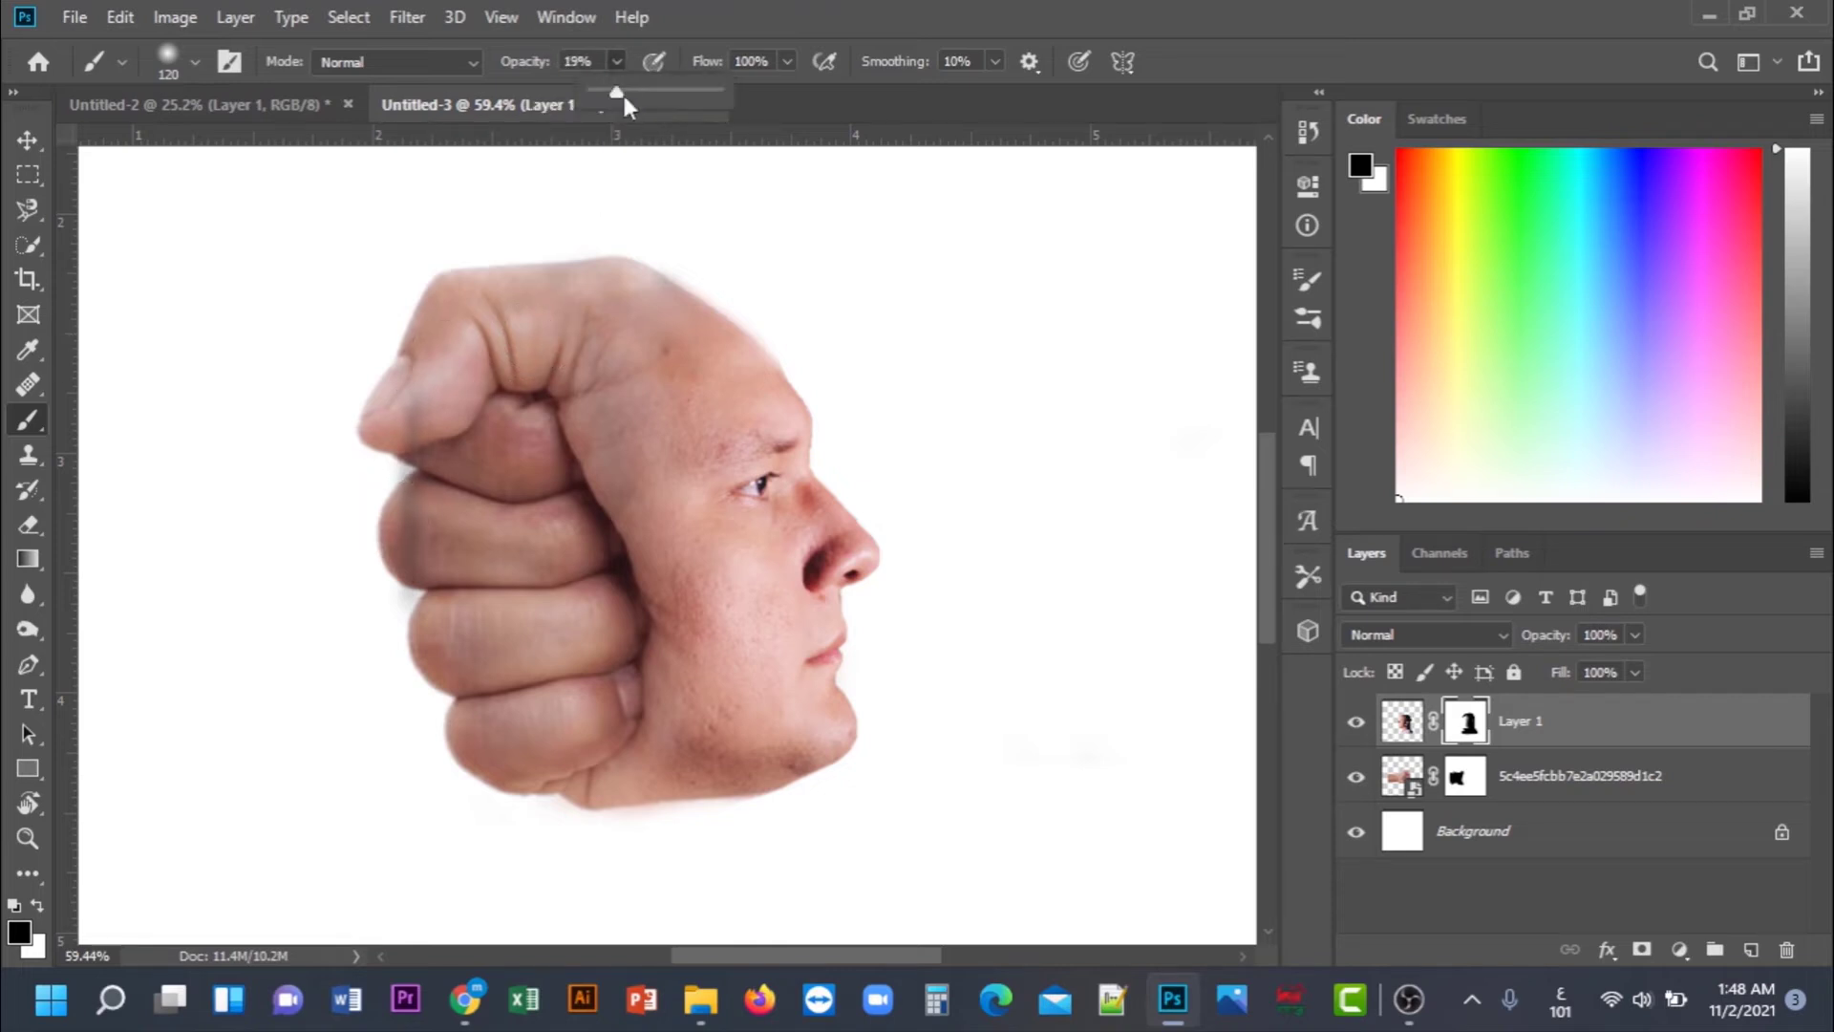
left_click(390, 447)
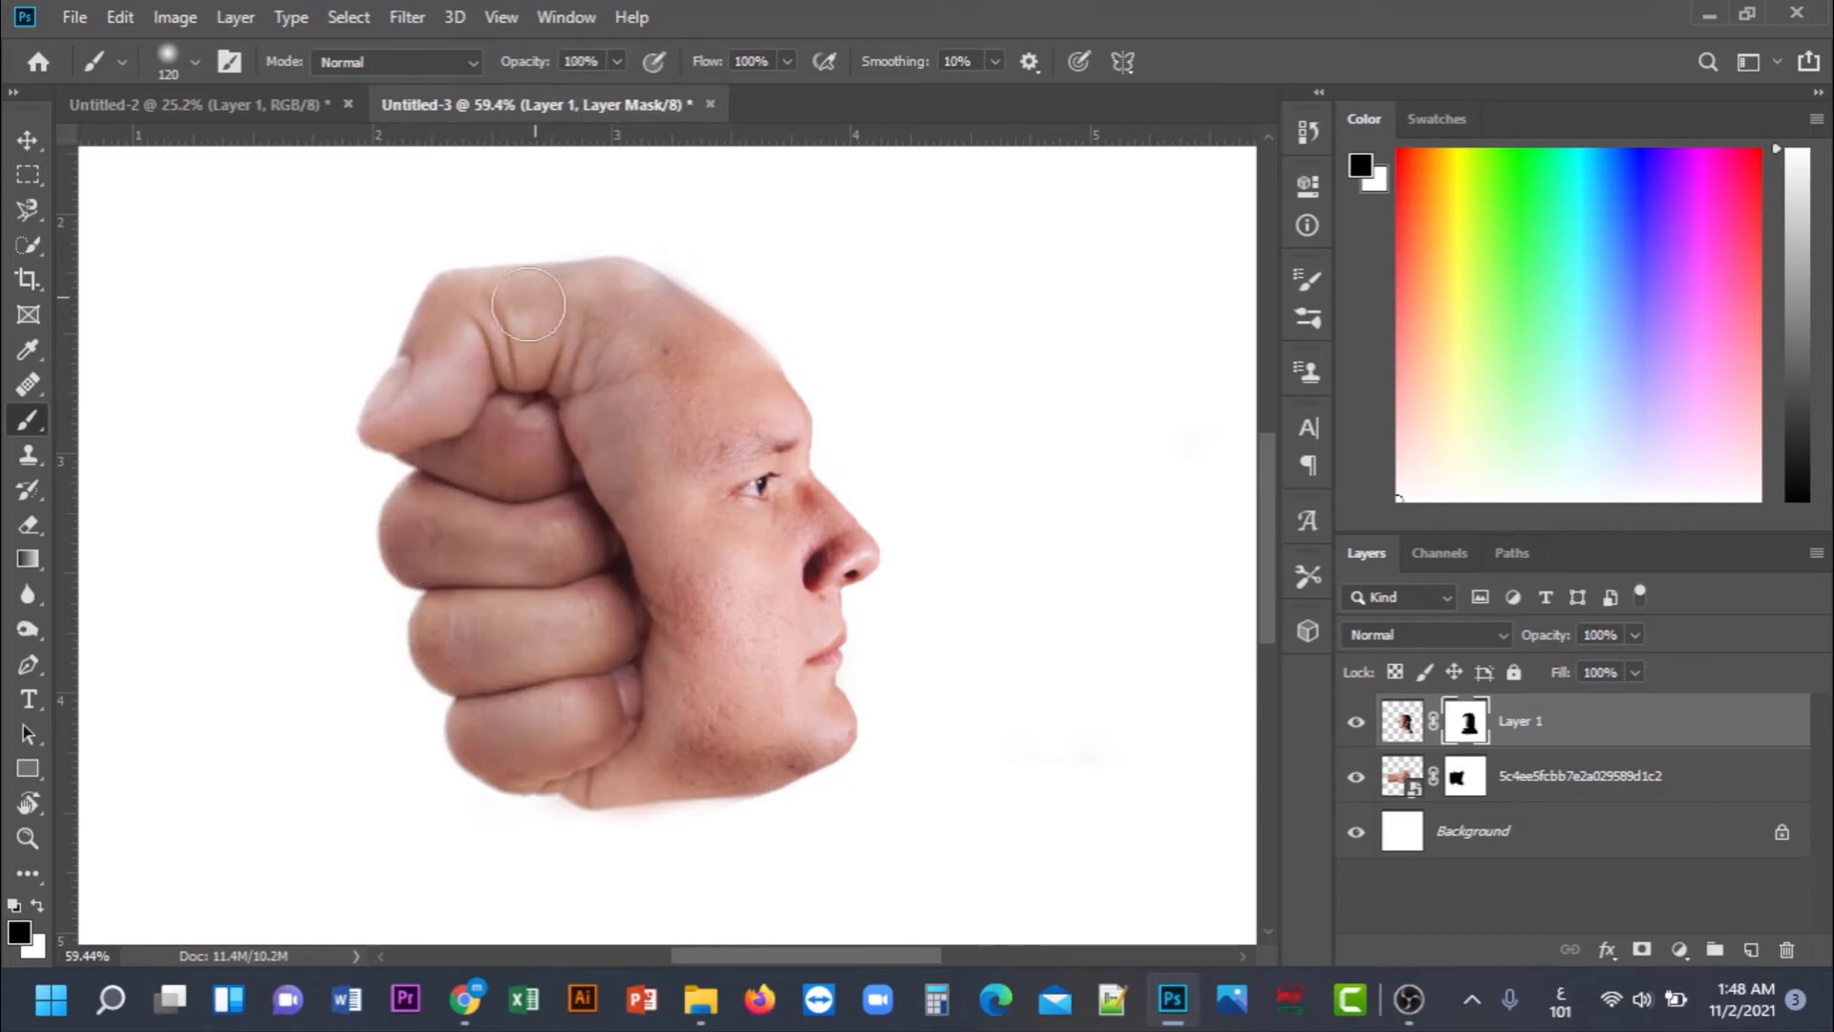
left_click(616, 62)
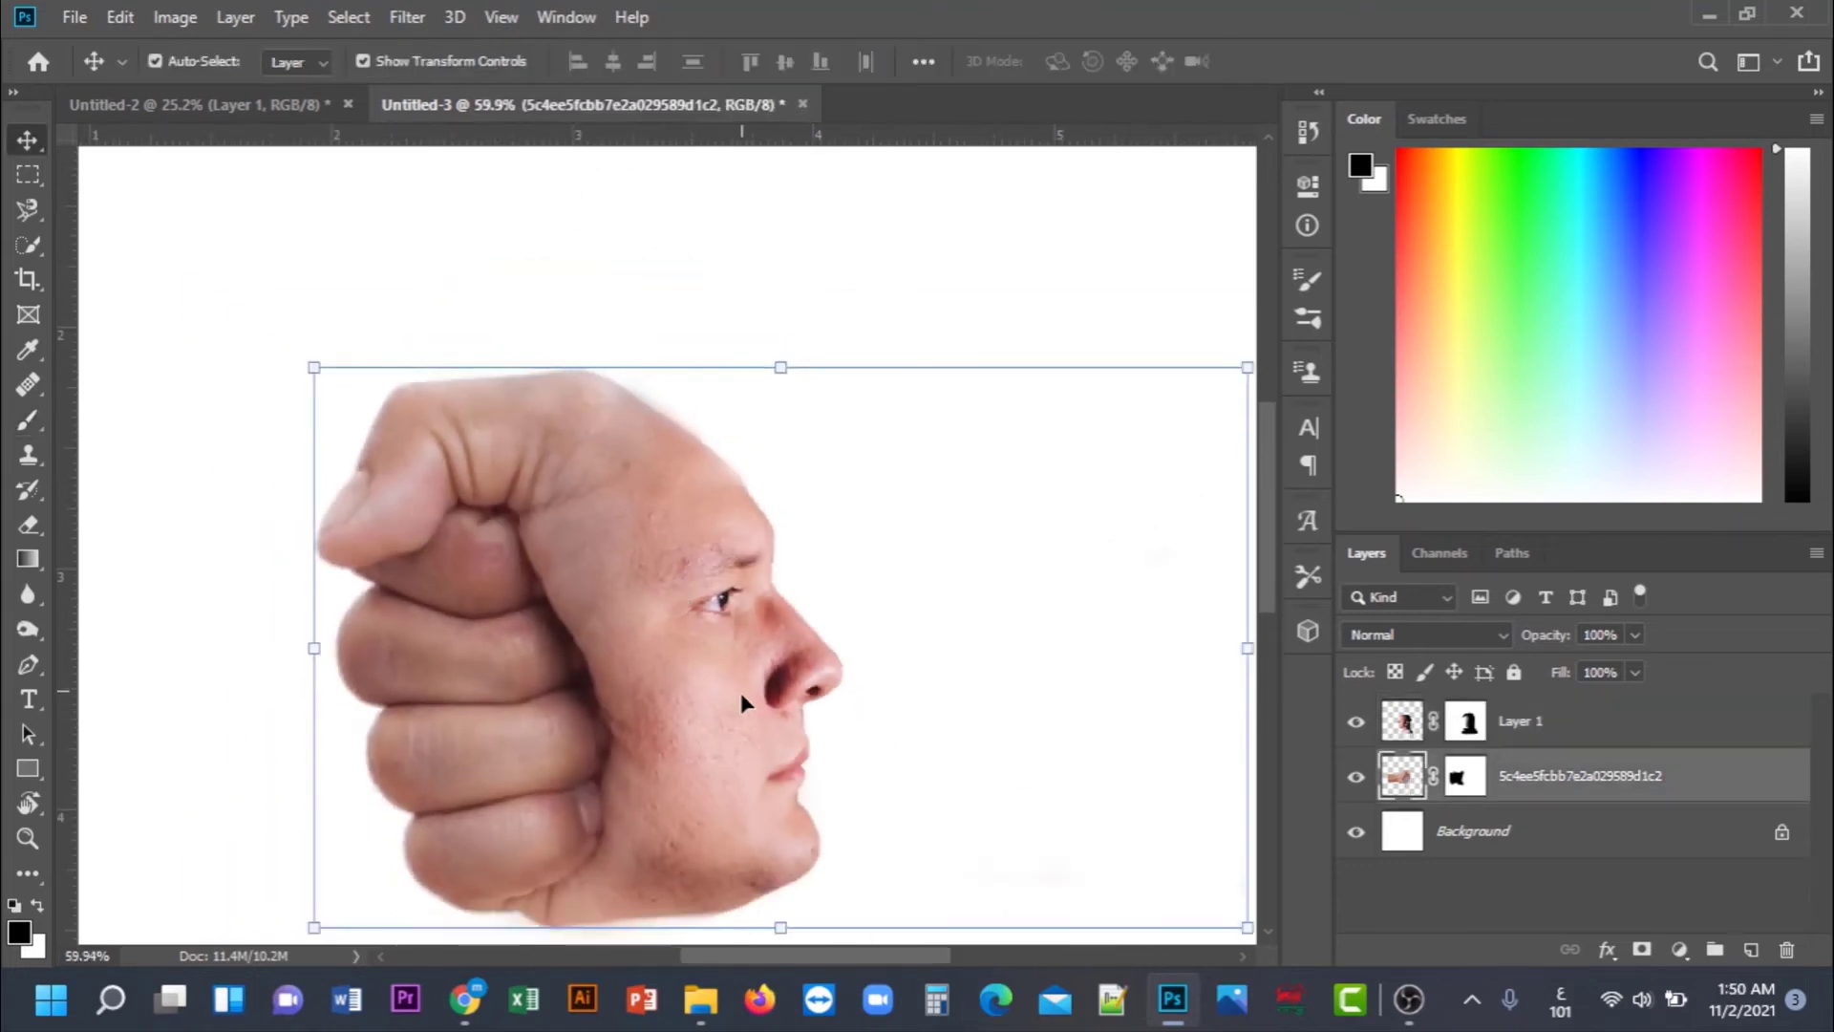
- Apply Curves to the head layer, brightening the lower midtones and lifting the shadows from input 26 to output 45
left_click_drag(741, 691, 700, 656)
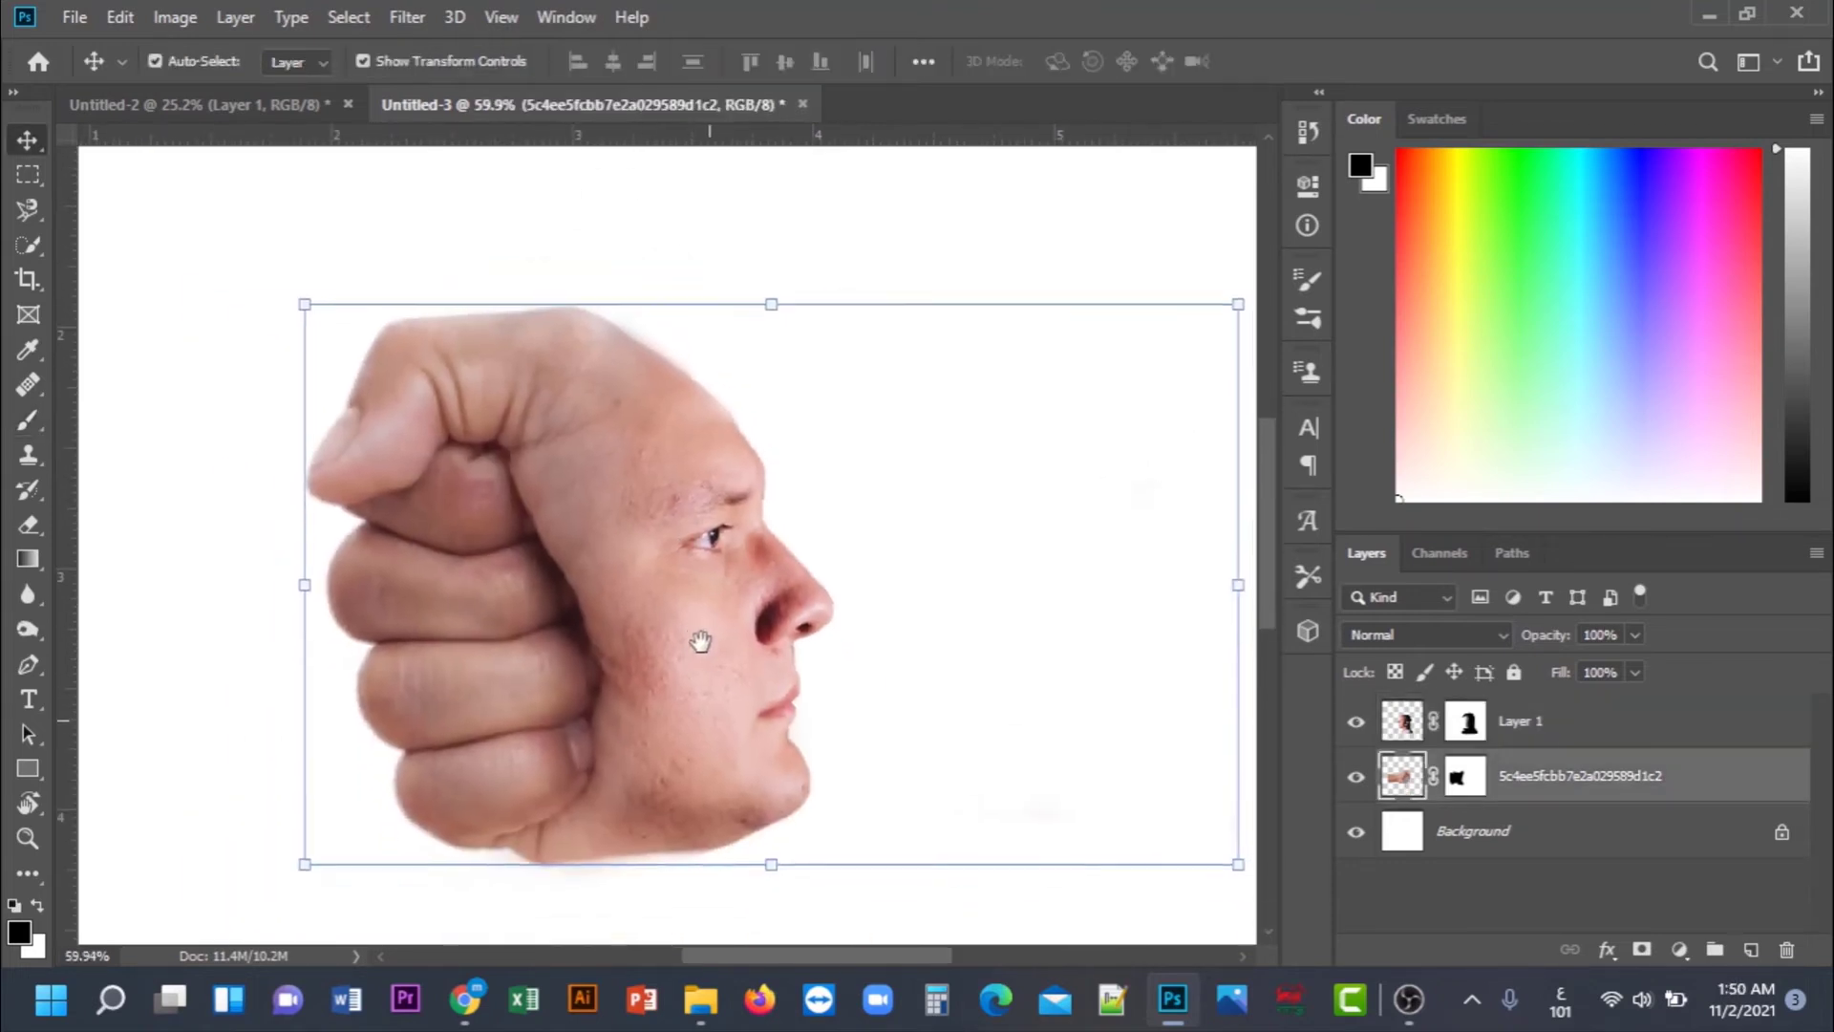
scroll(706, 678, "down", 1)
left_click(281, 308)
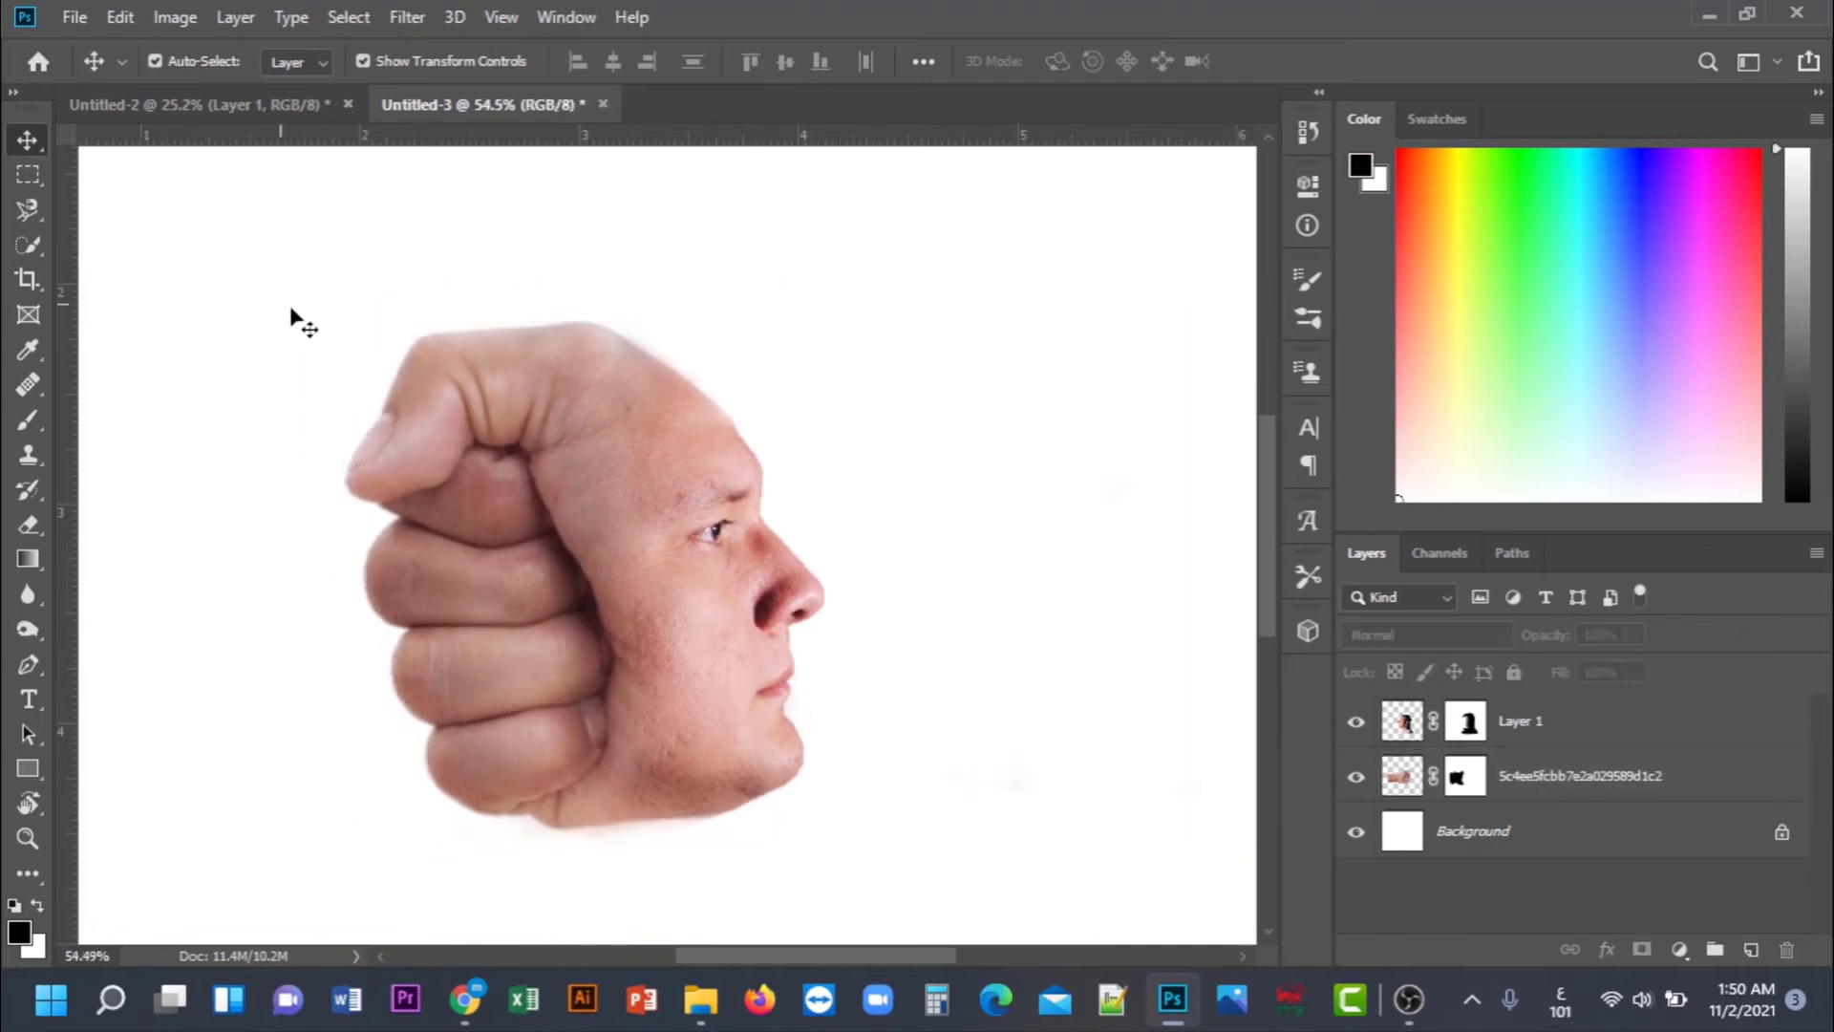
left_click(698, 484)
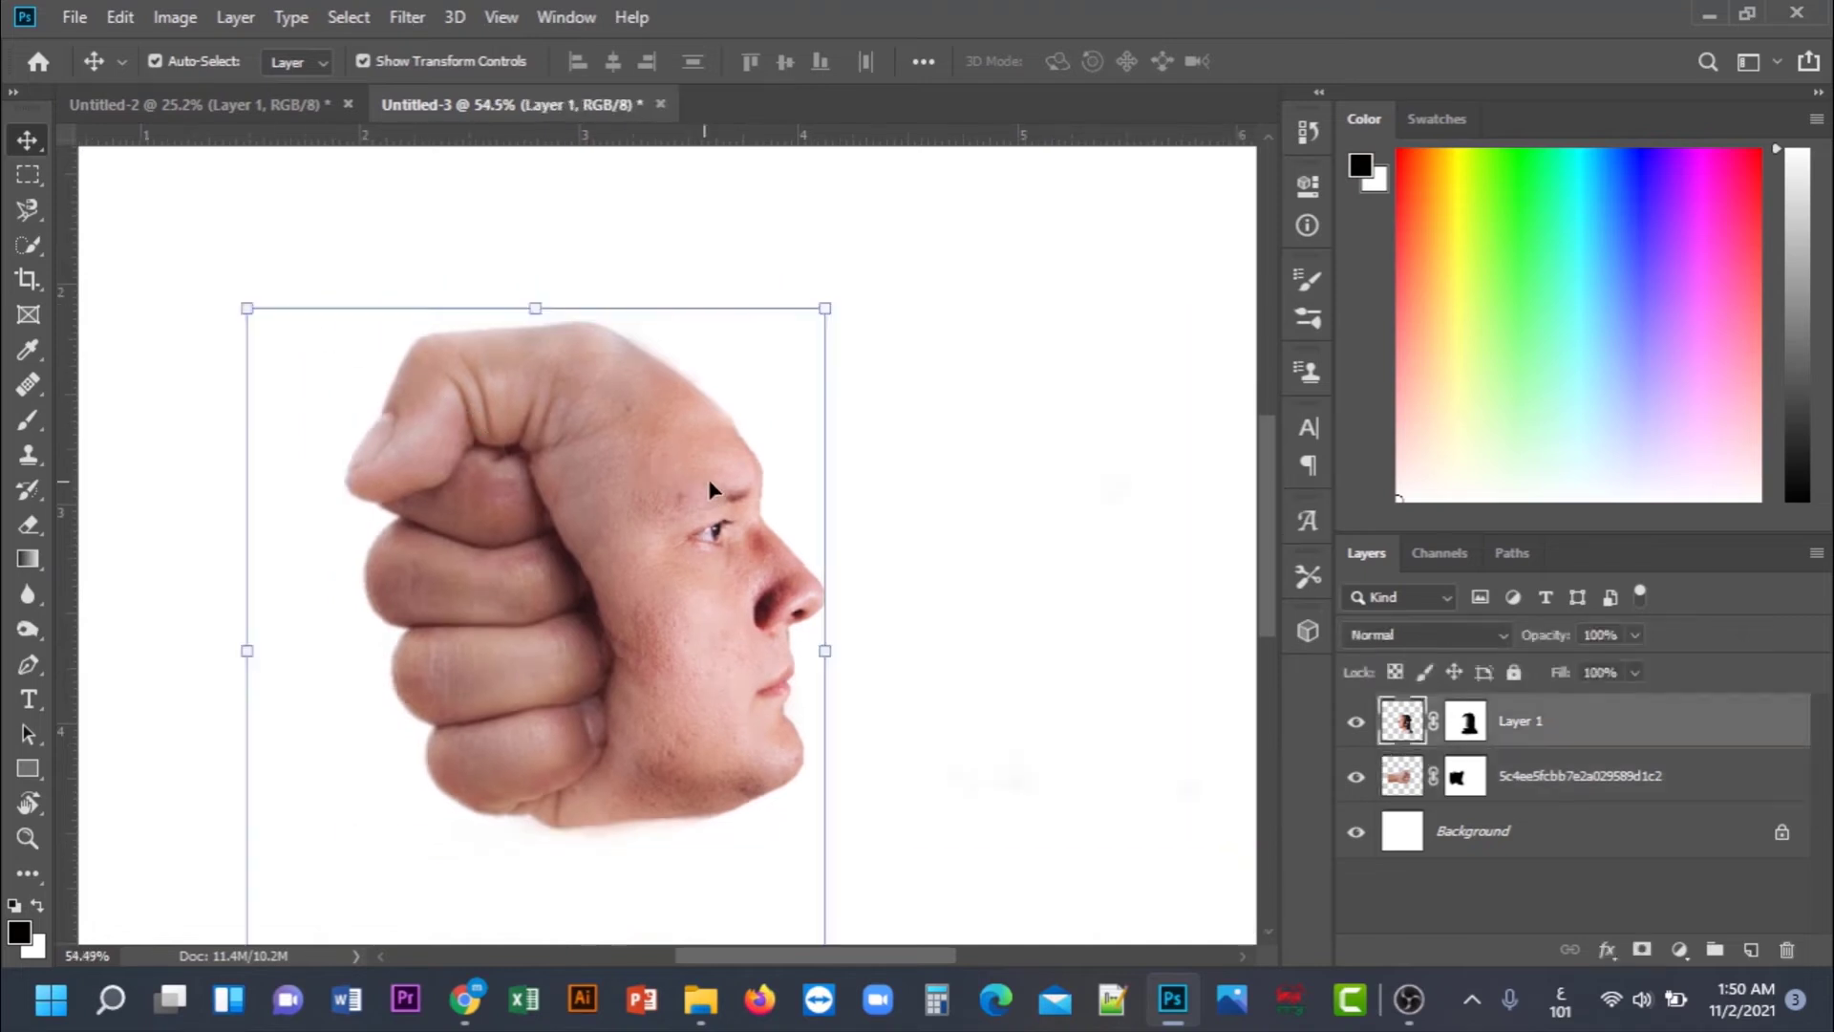
left_click(175, 17)
mouse_move(245, 87)
left_click(480, 138)
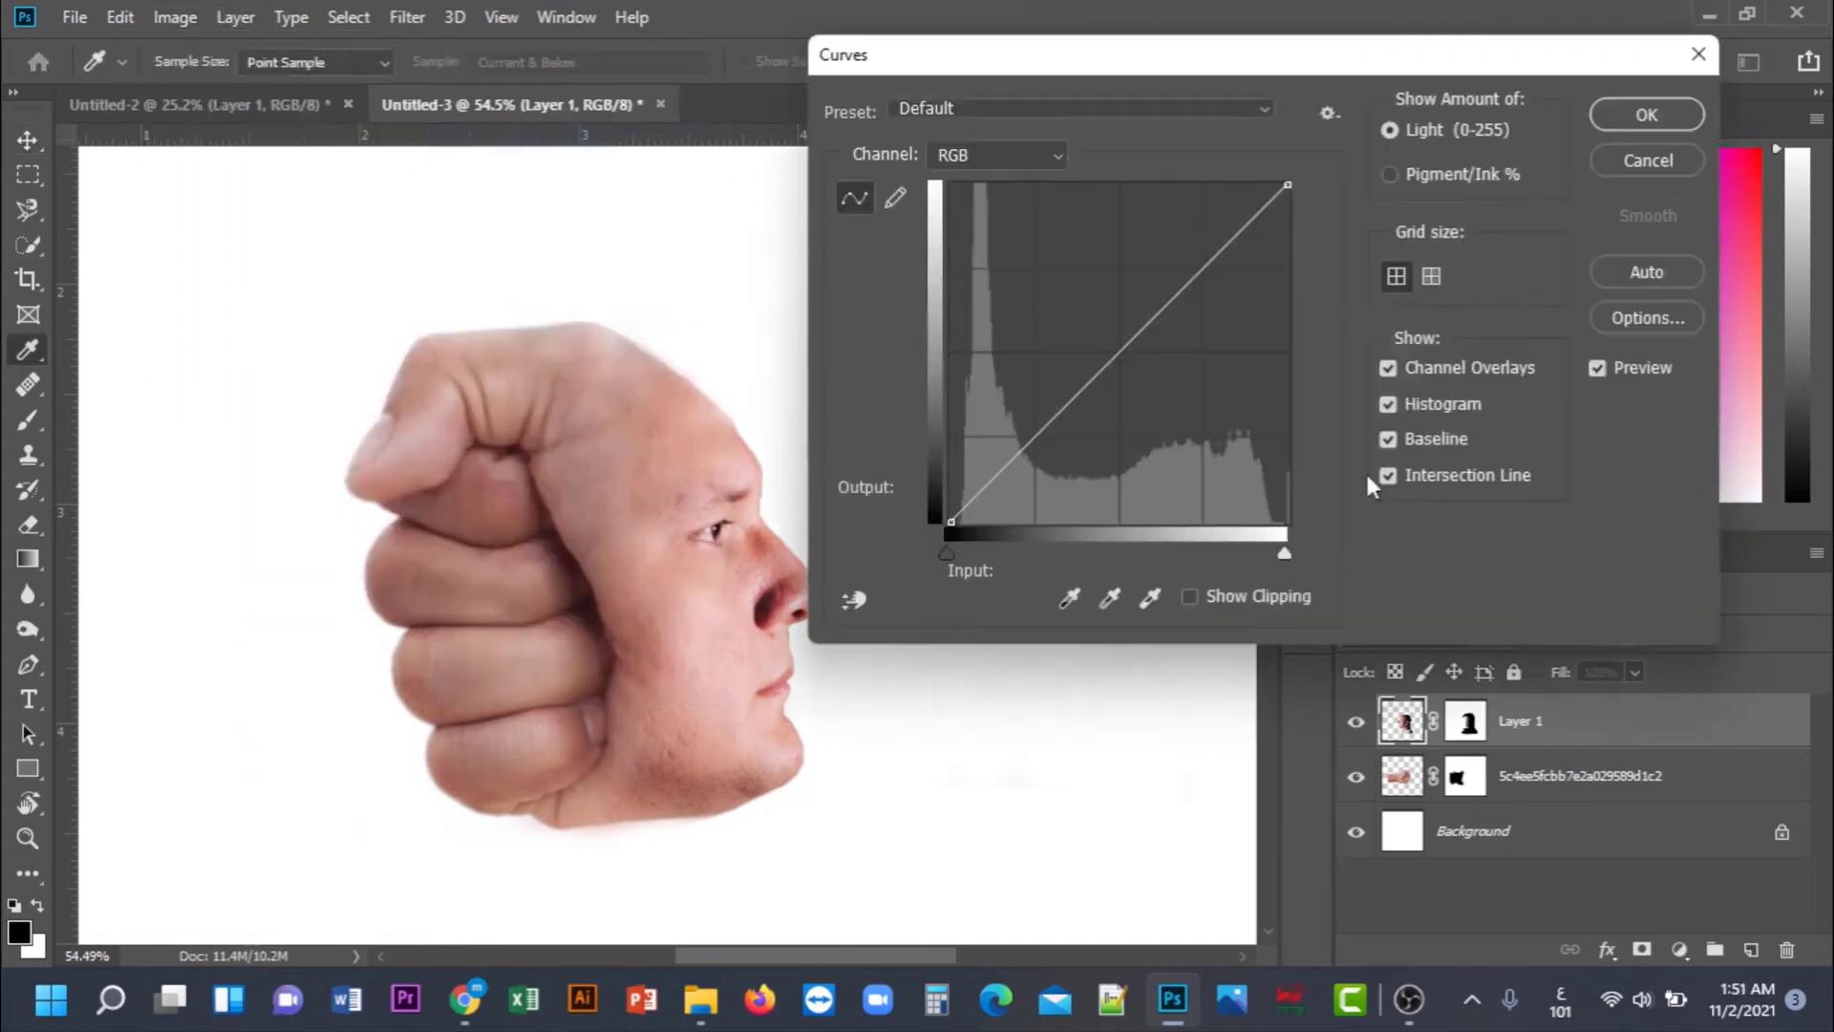
left_click_drag(1080, 396, 985, 462)
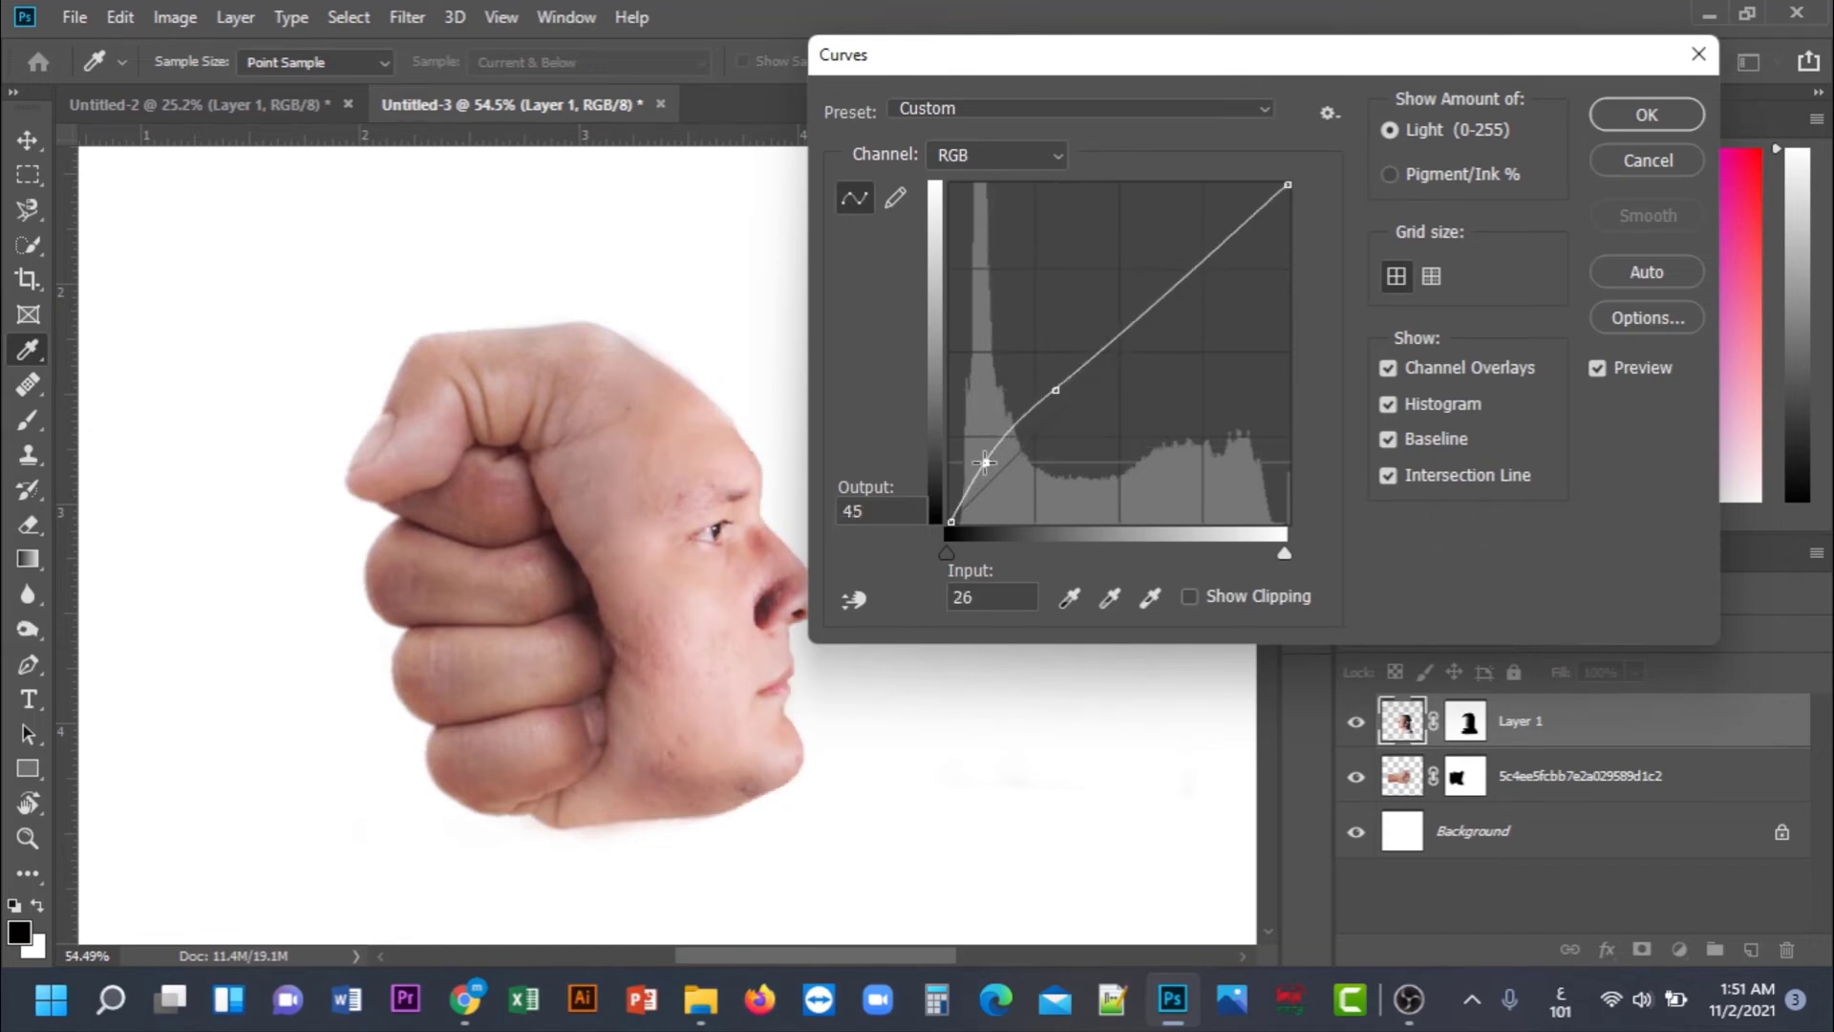
left_click(1624, 117)
key("v")
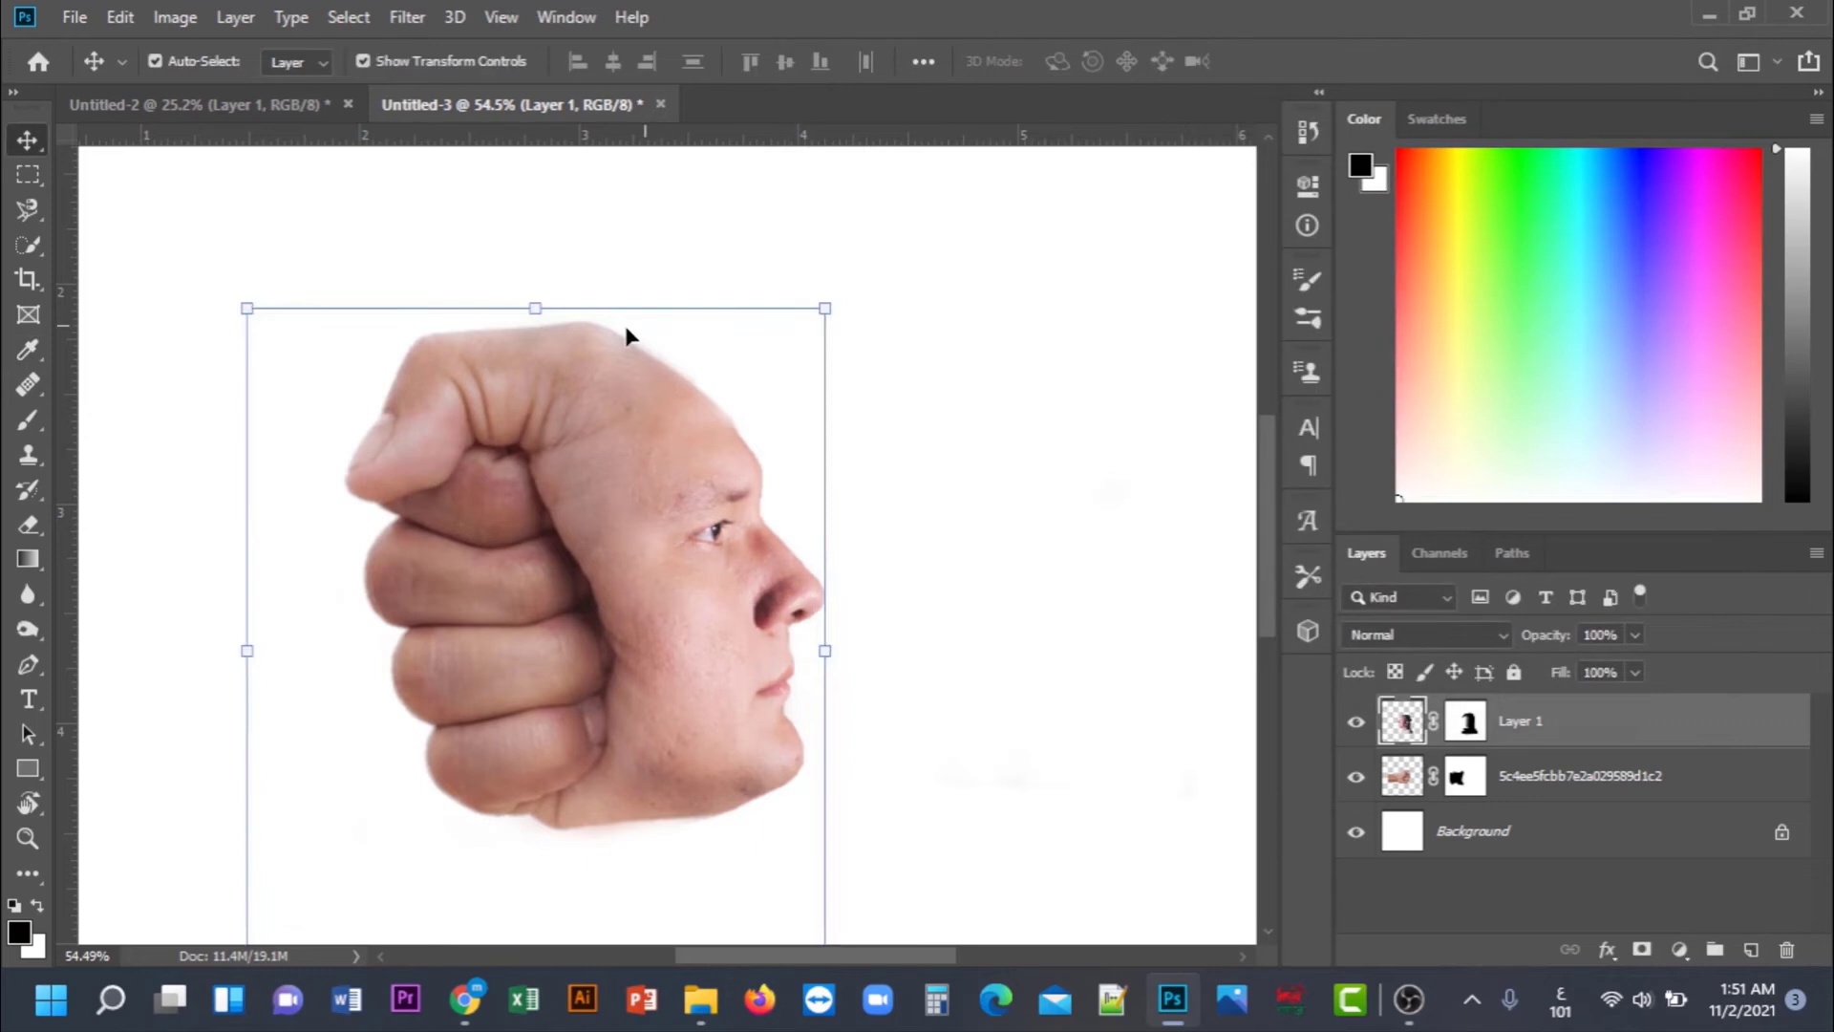
- Apply Curves to the fist layer, raising the midtones and adding points at input 200, output 196 and input 23, output 18
left_click(442, 429)
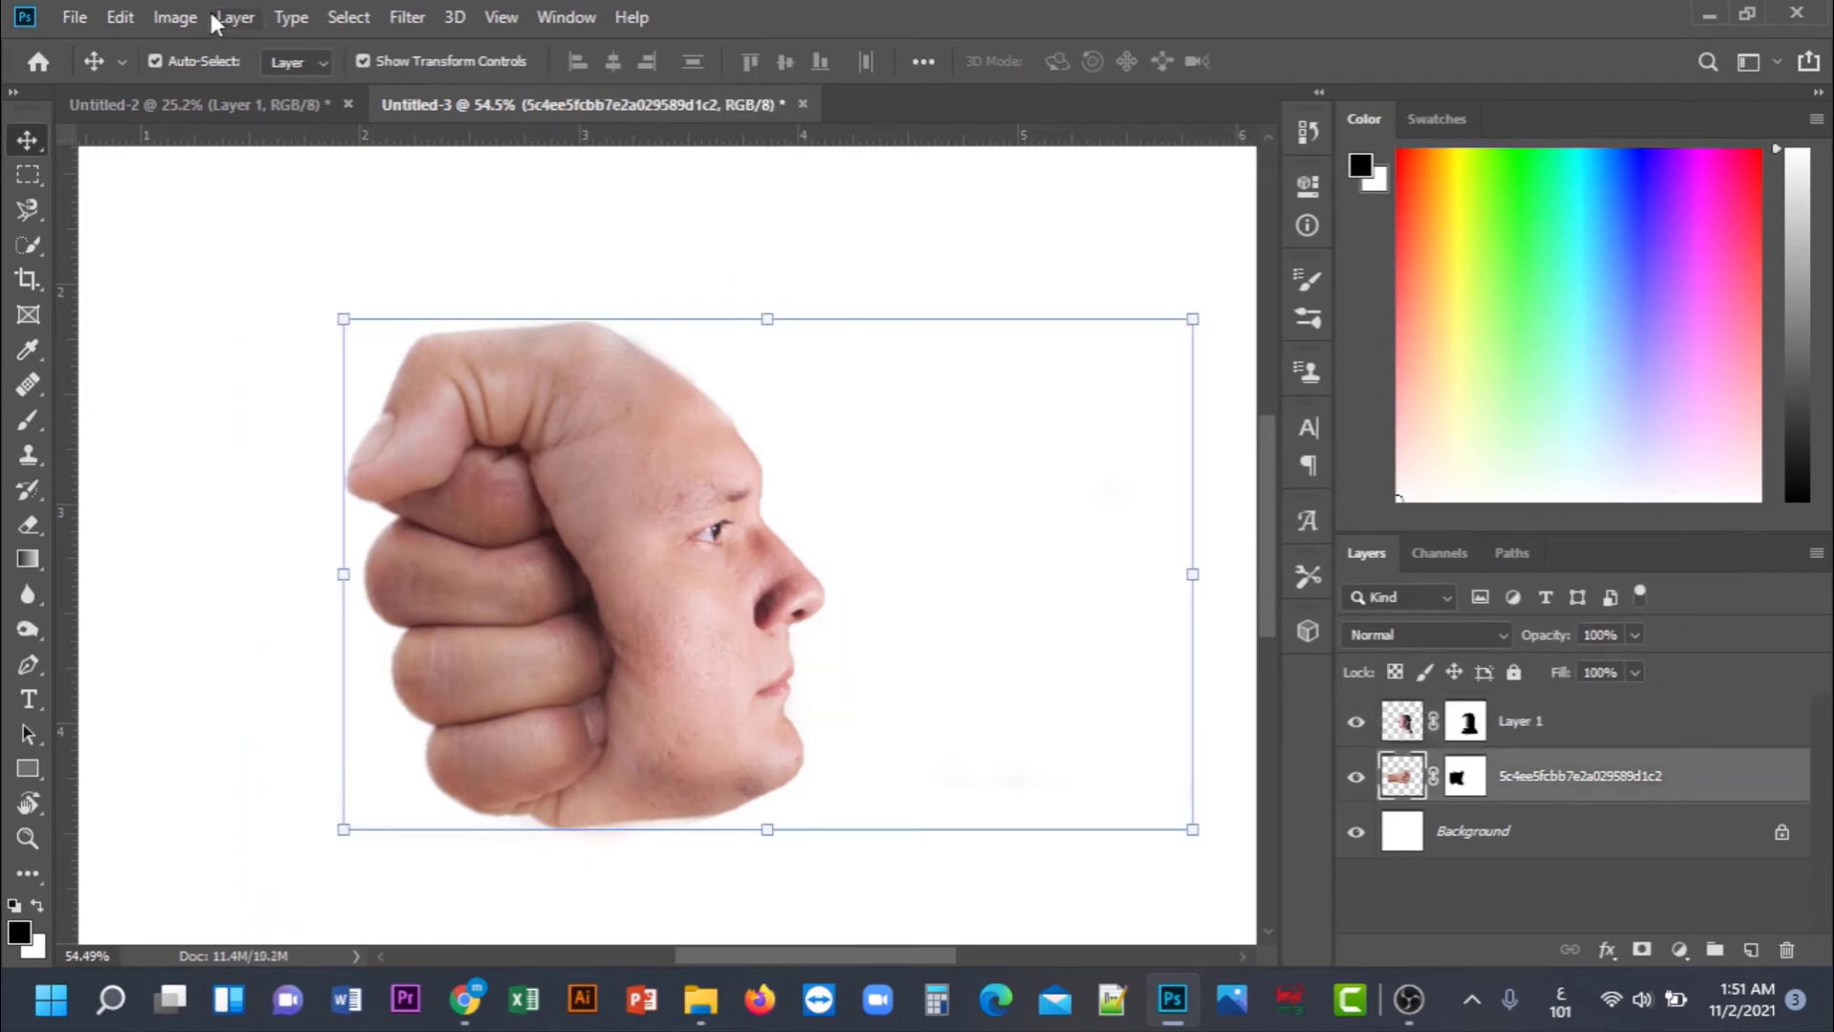
left_click(175, 17)
mouse_move(266, 95)
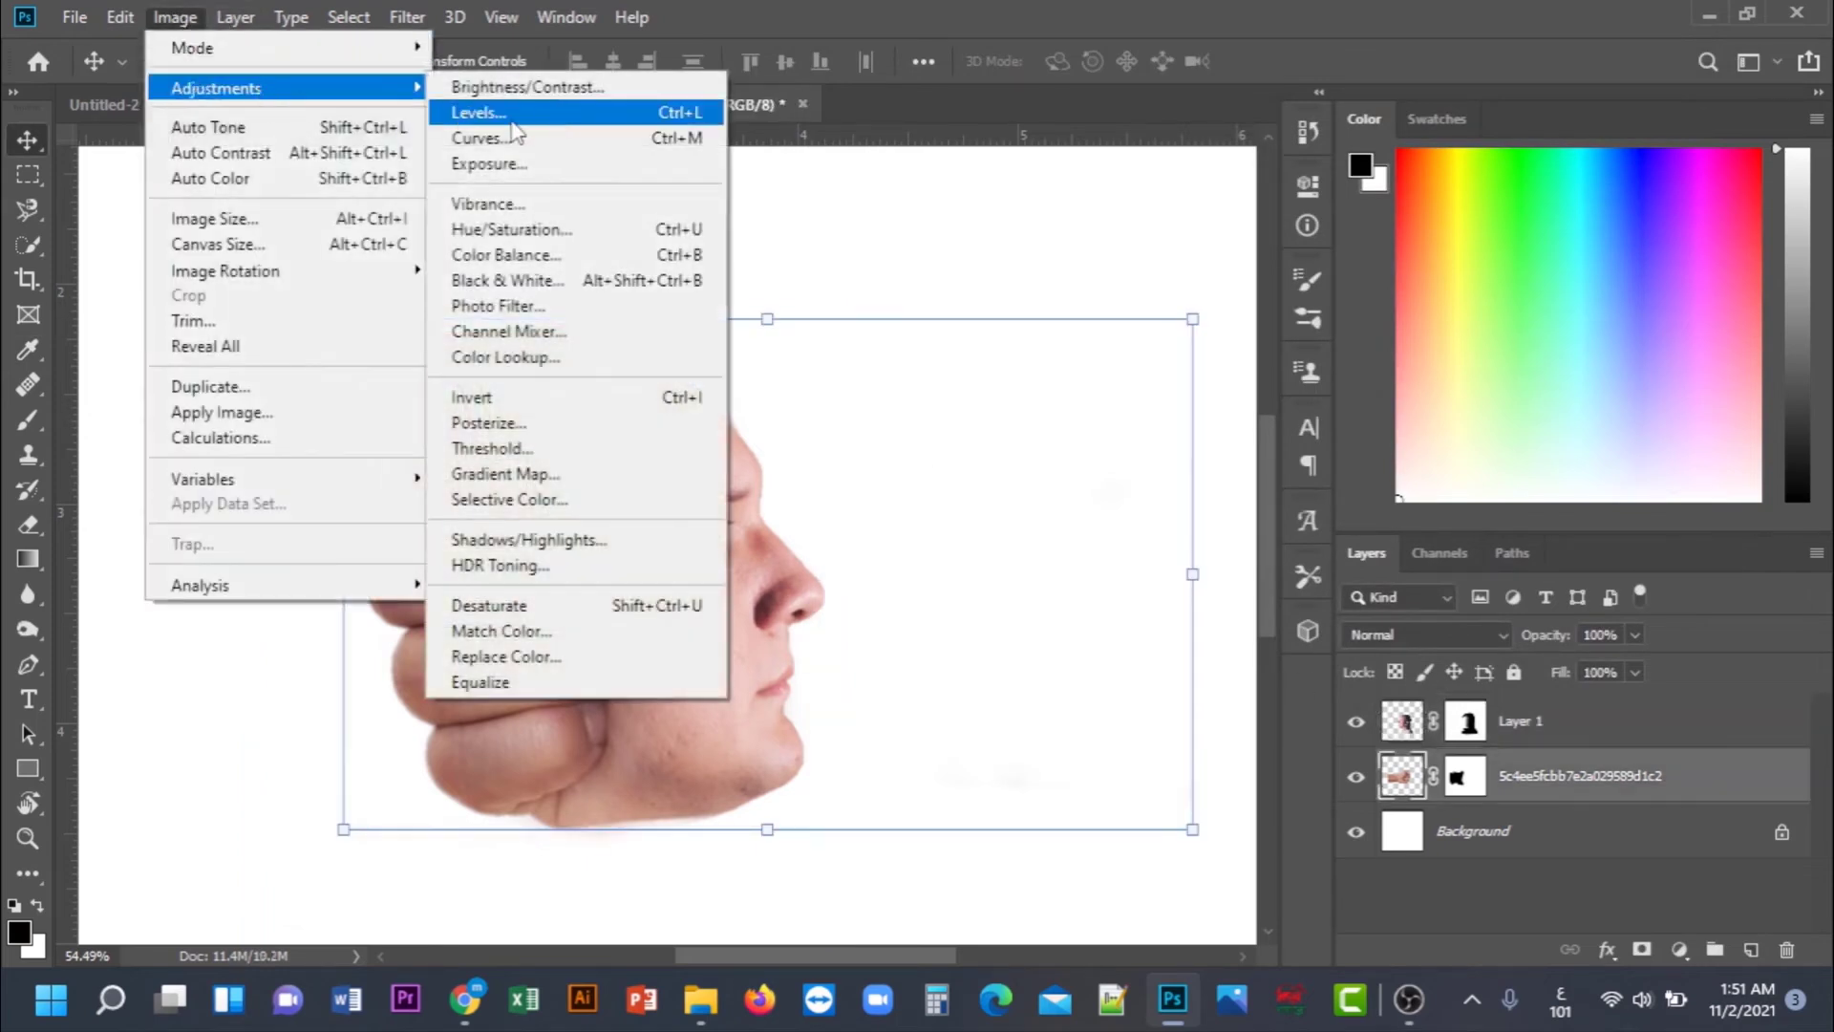
left_click(528, 137)
left_click_drag(1096, 368, 1104, 354)
left_click_drag(1217, 254, 1215, 262)
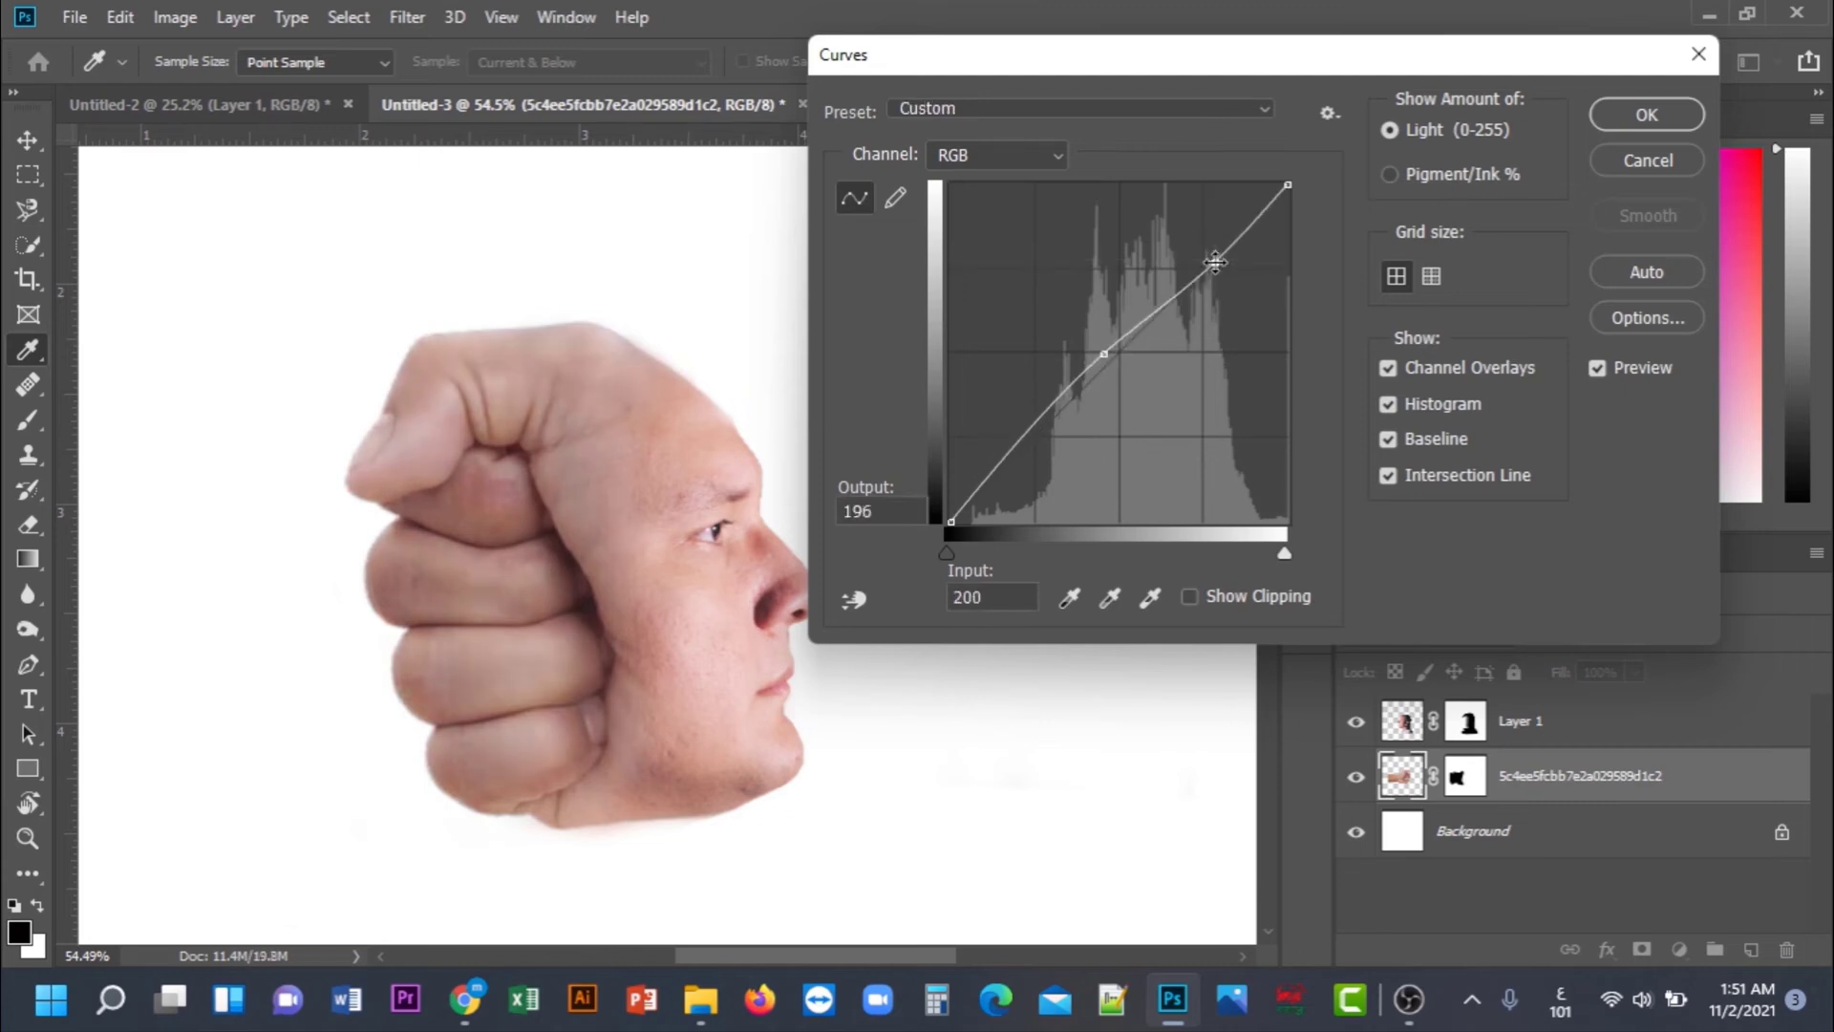
left_click_drag(976, 486, 982, 496)
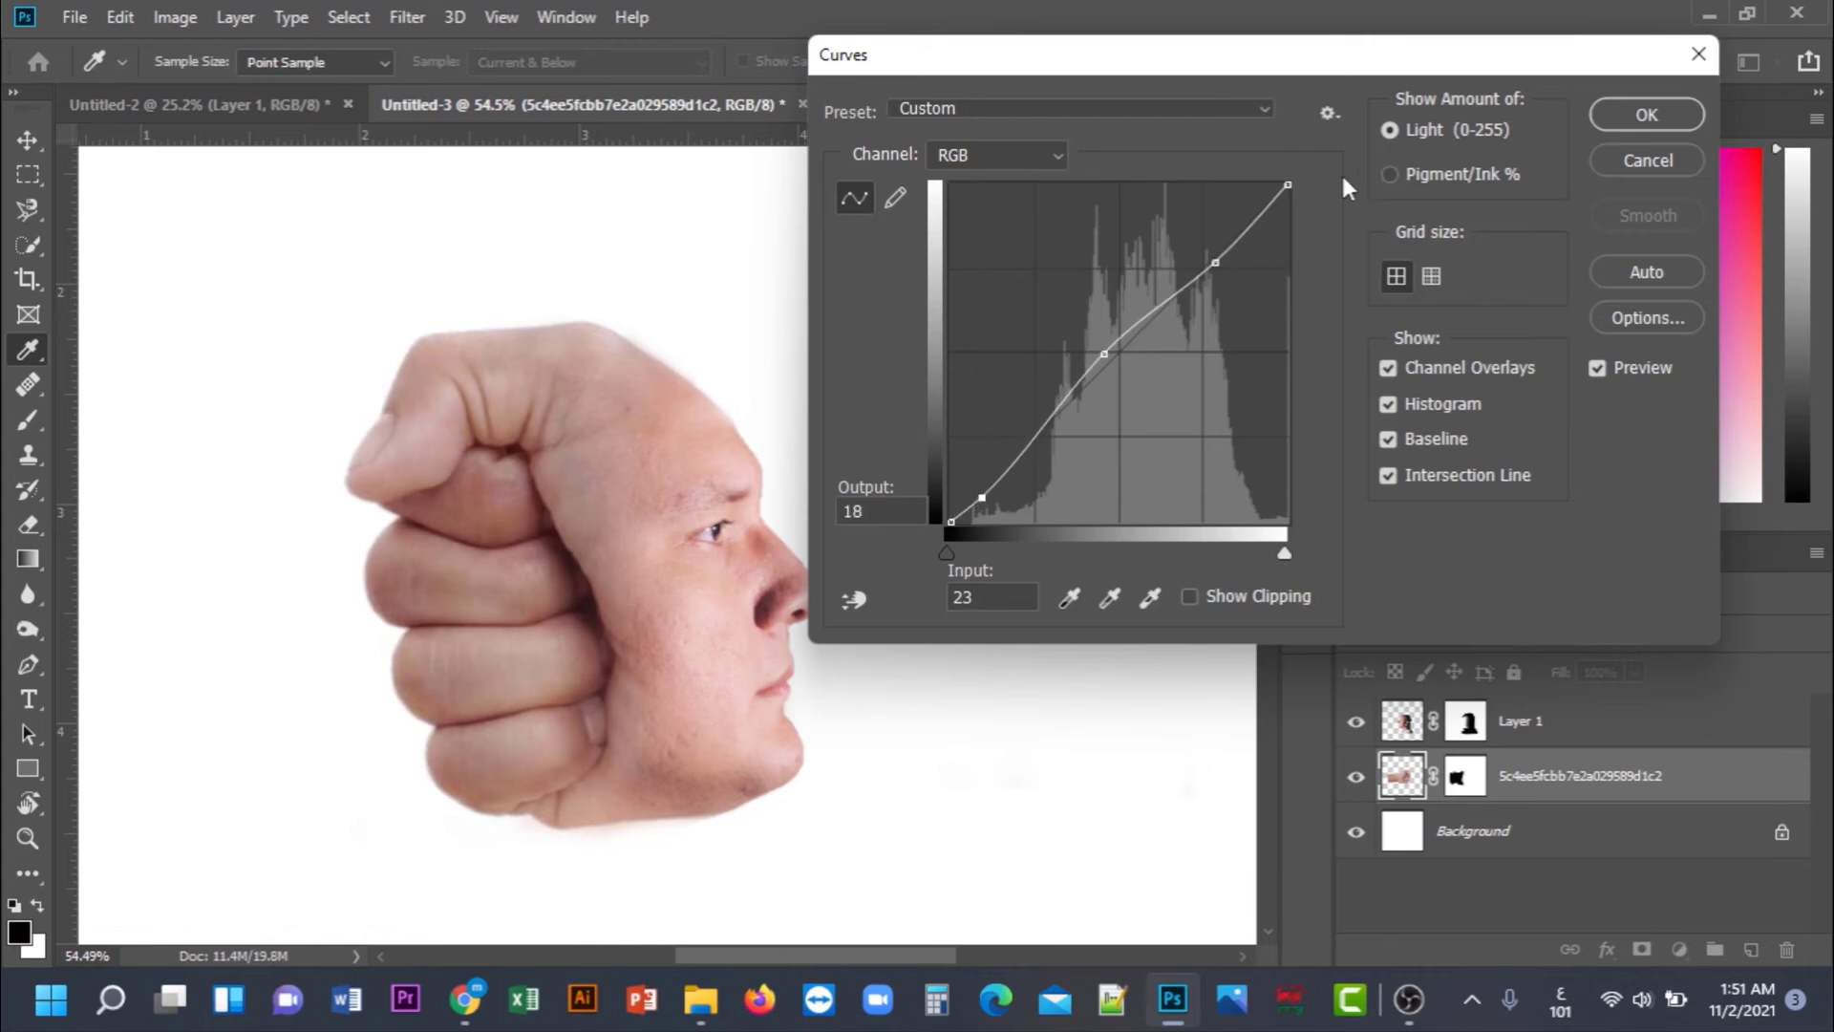
left_click(1647, 114)
key("v")
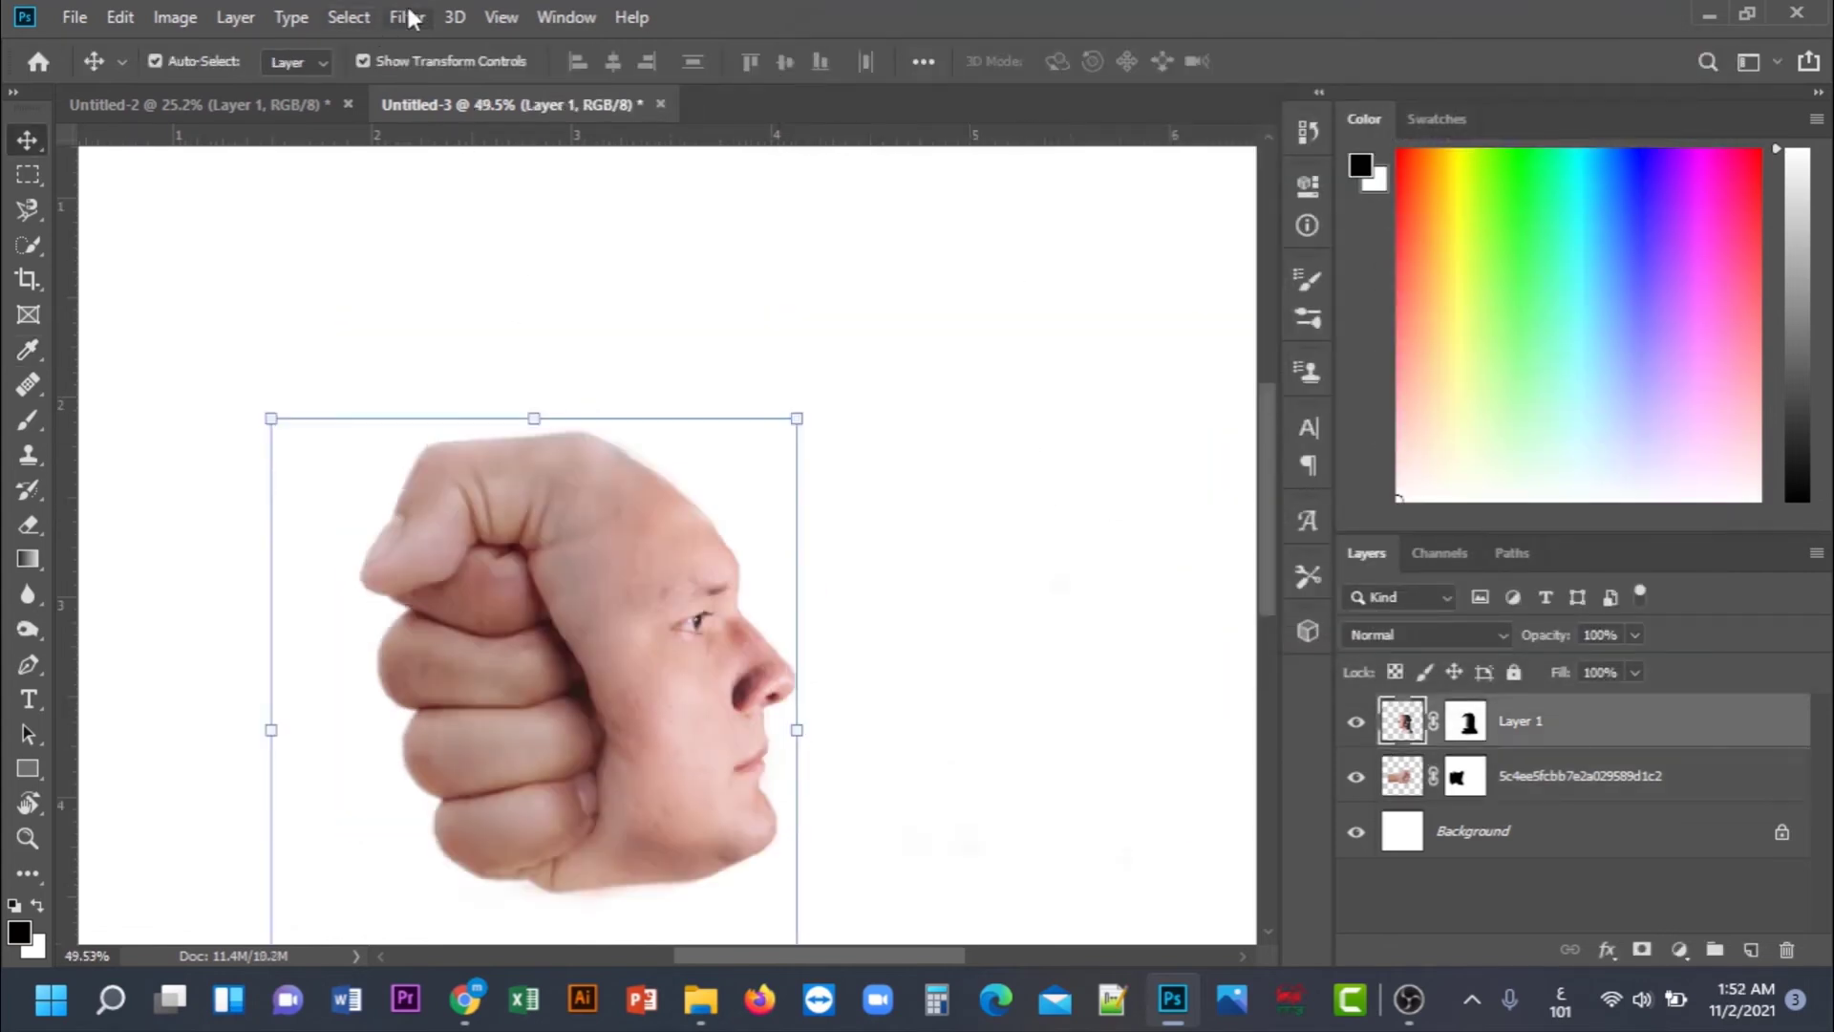
- Warm the head layer with the Camera Raw Filter by setting Temperature to +7
left_click(409, 17)
left_click(510, 178)
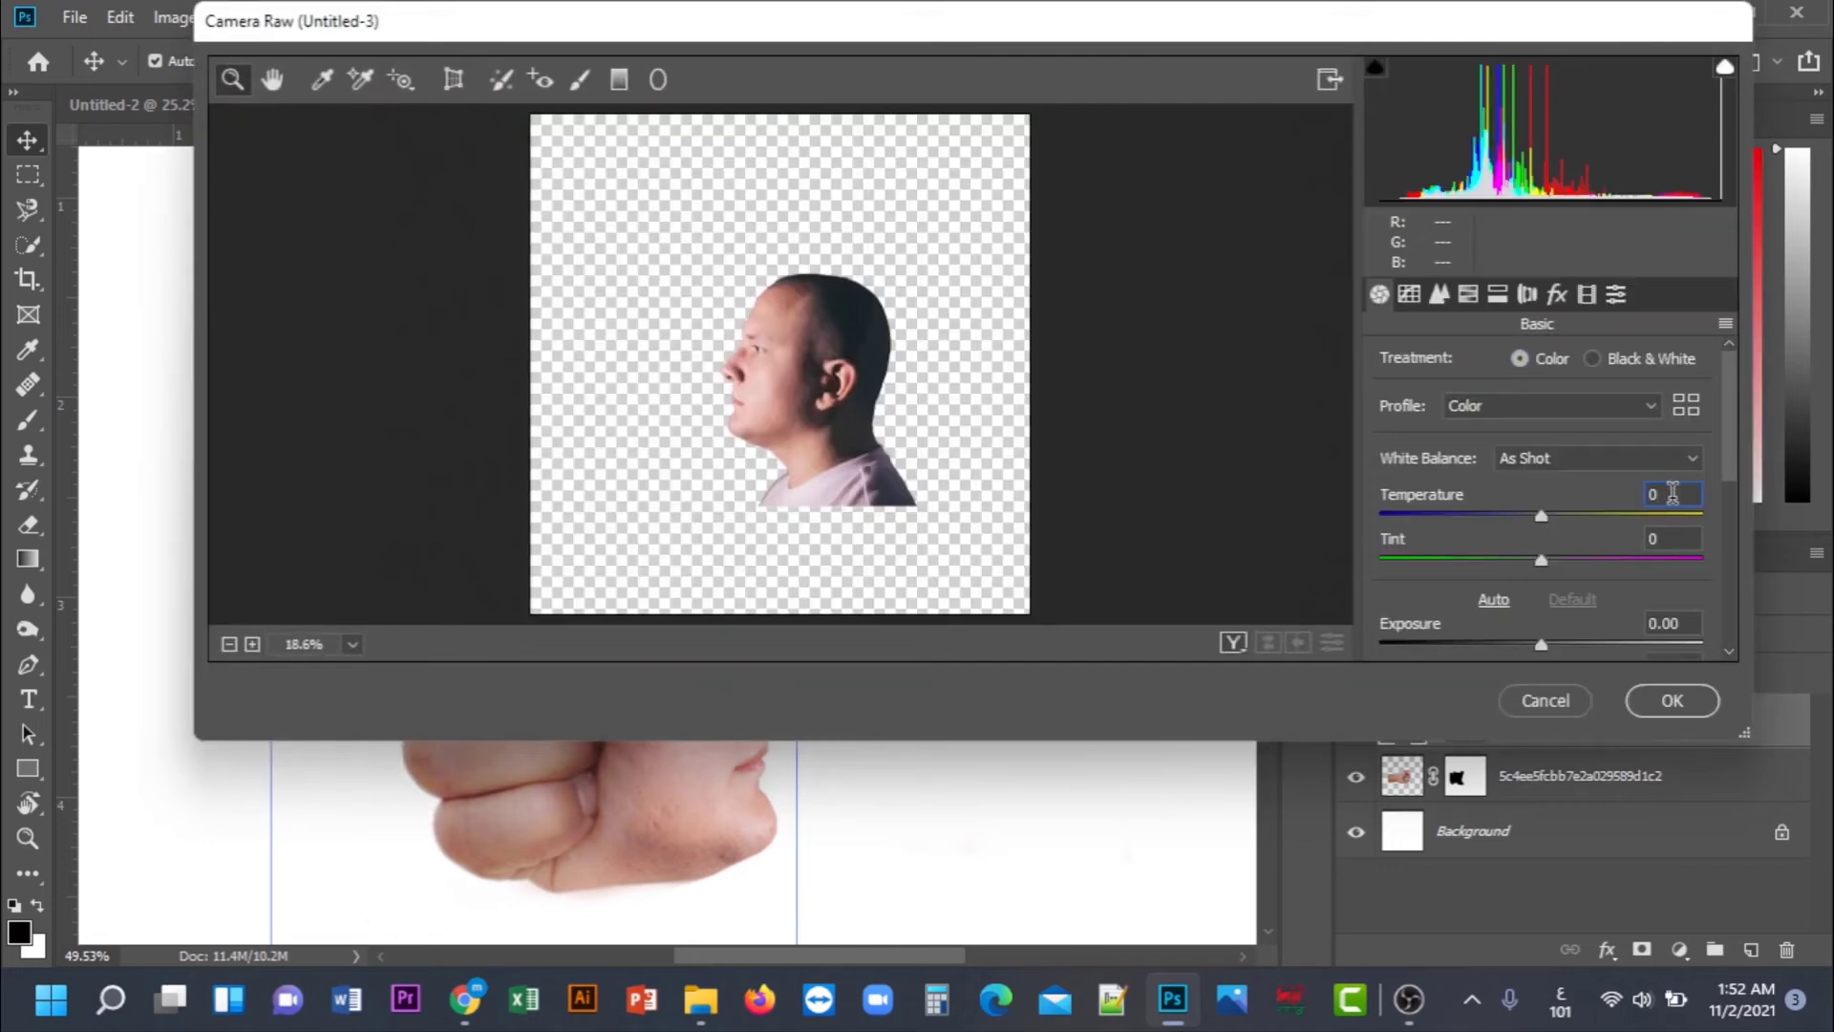
left_click_drag(1539, 514, 1549, 516)
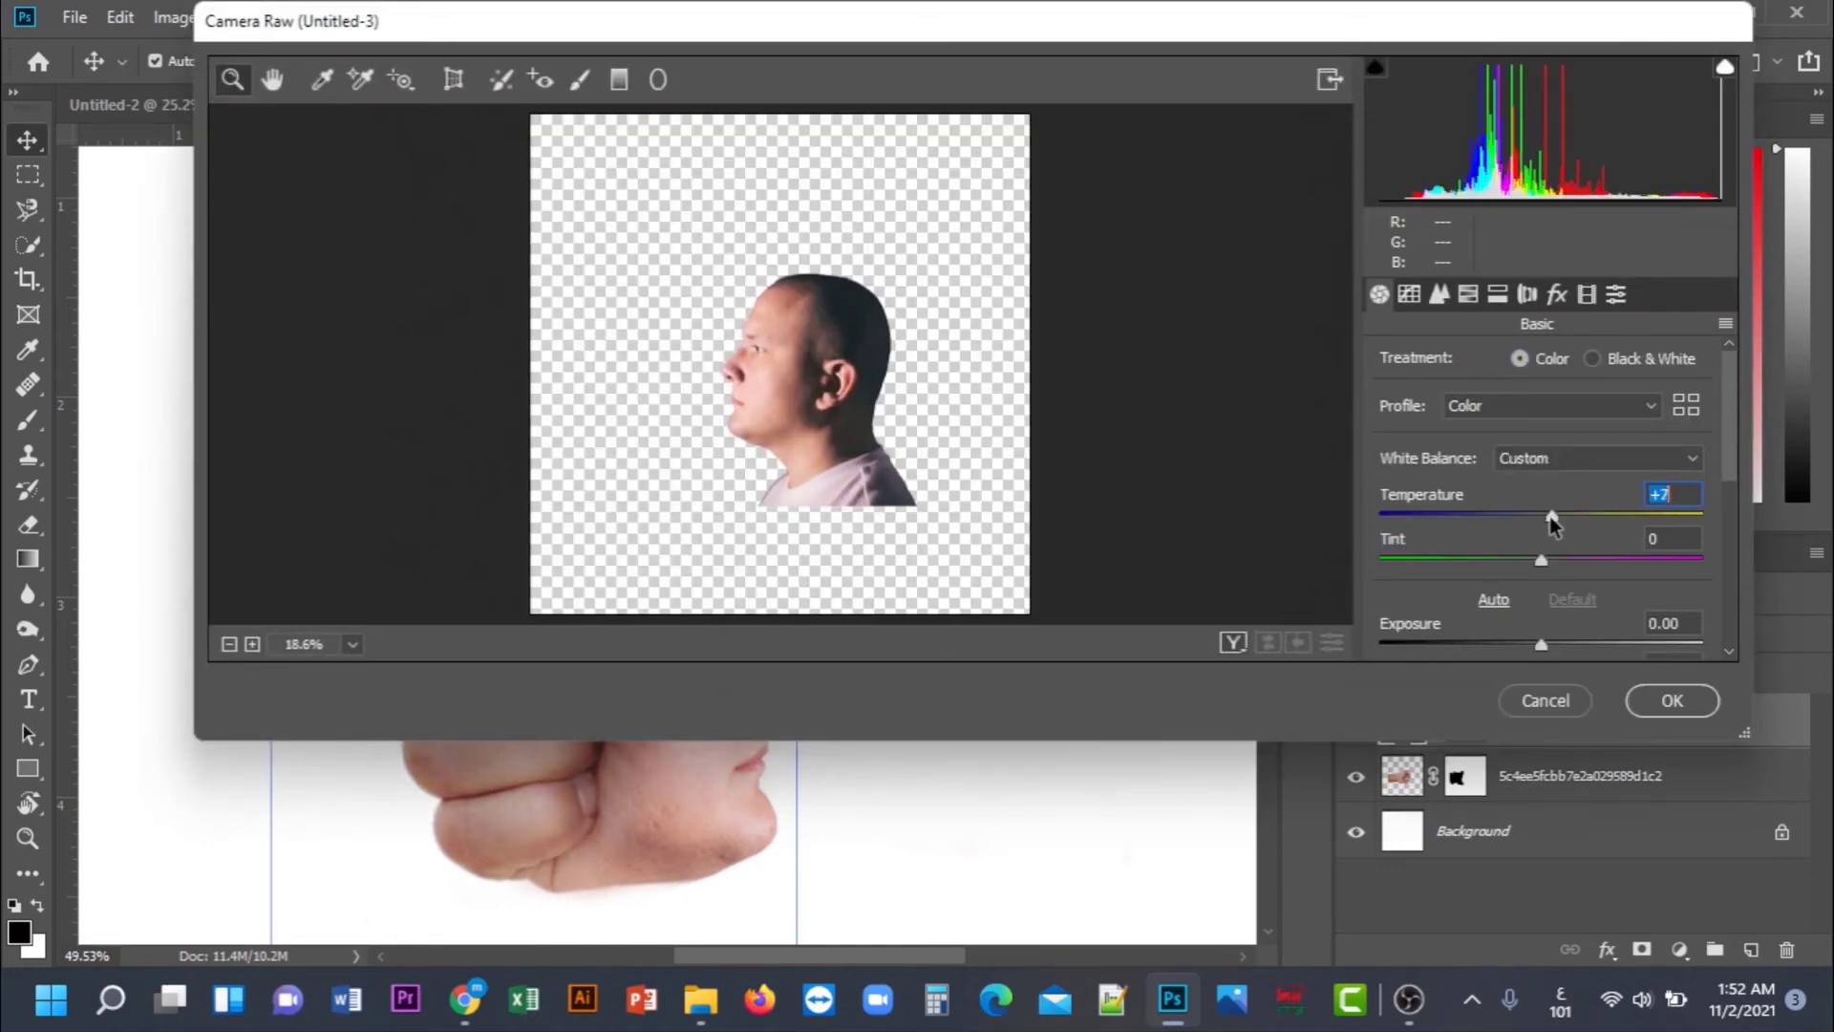
left_click(1672, 700)
left_click(925, 418)
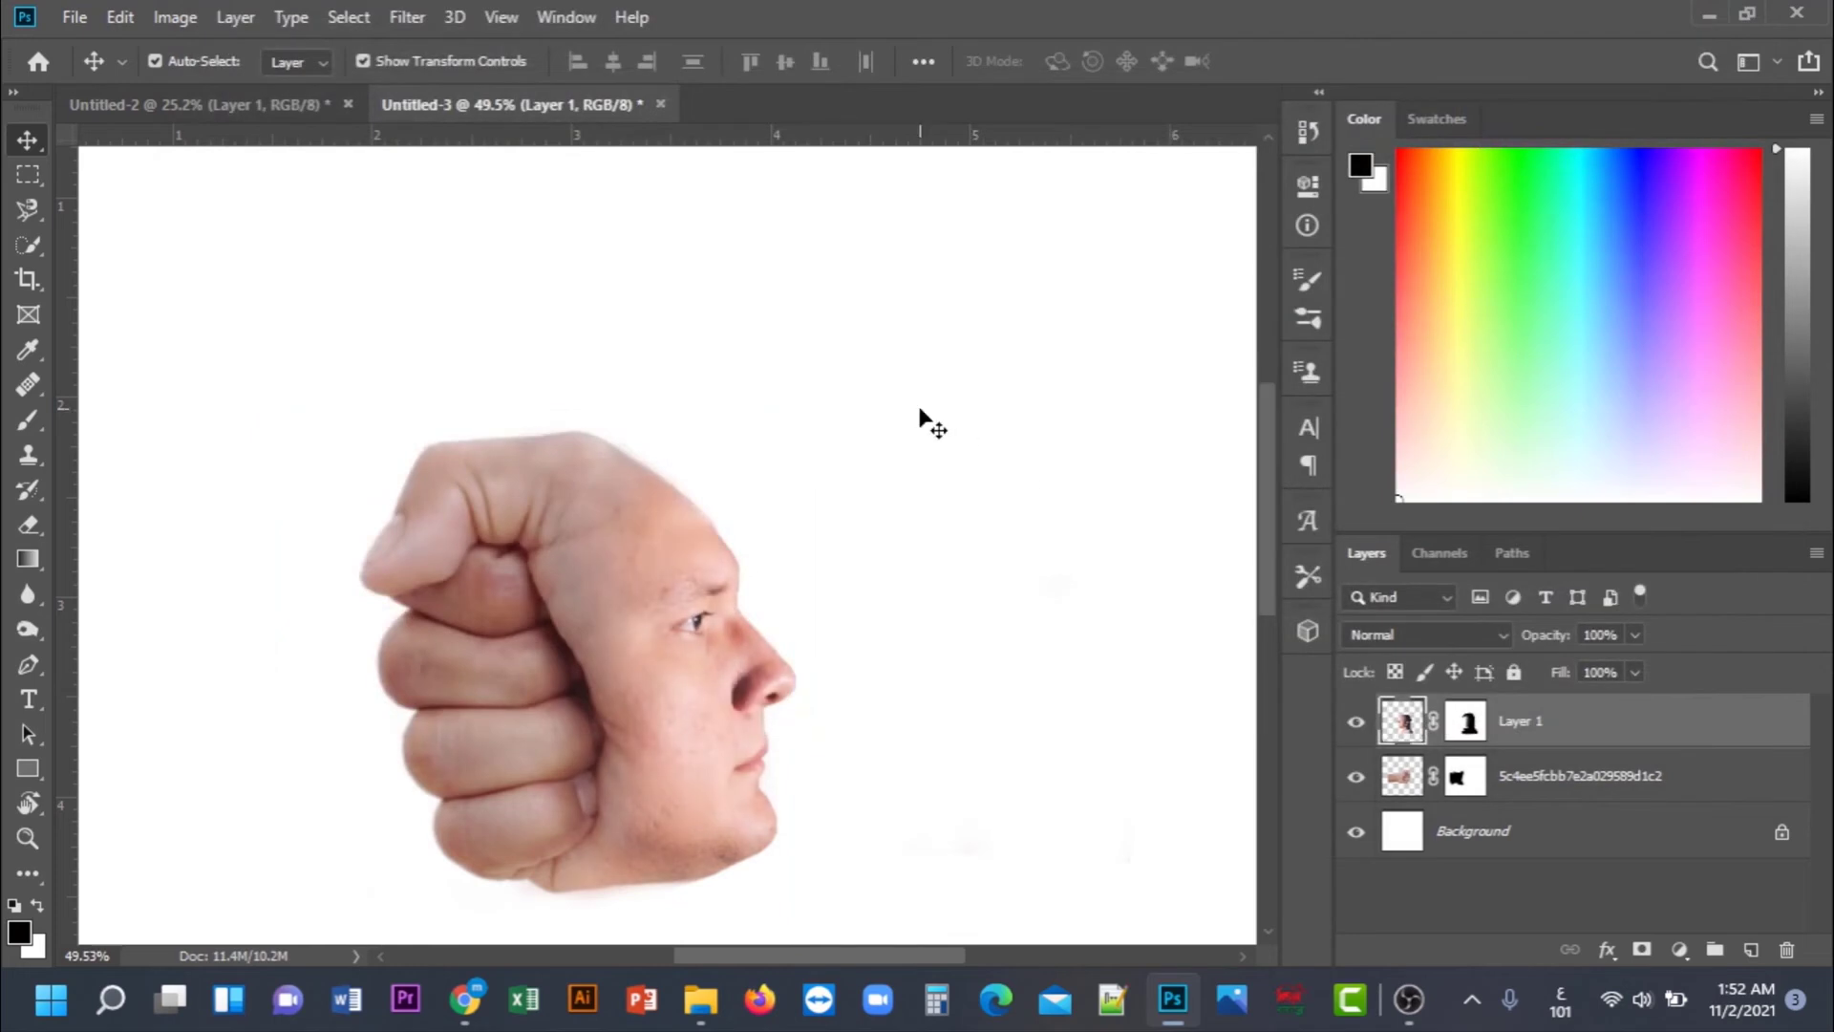
- Warm the fist layer with the Camera Raw Filter by setting Temperature to +7
left_click(513, 521)
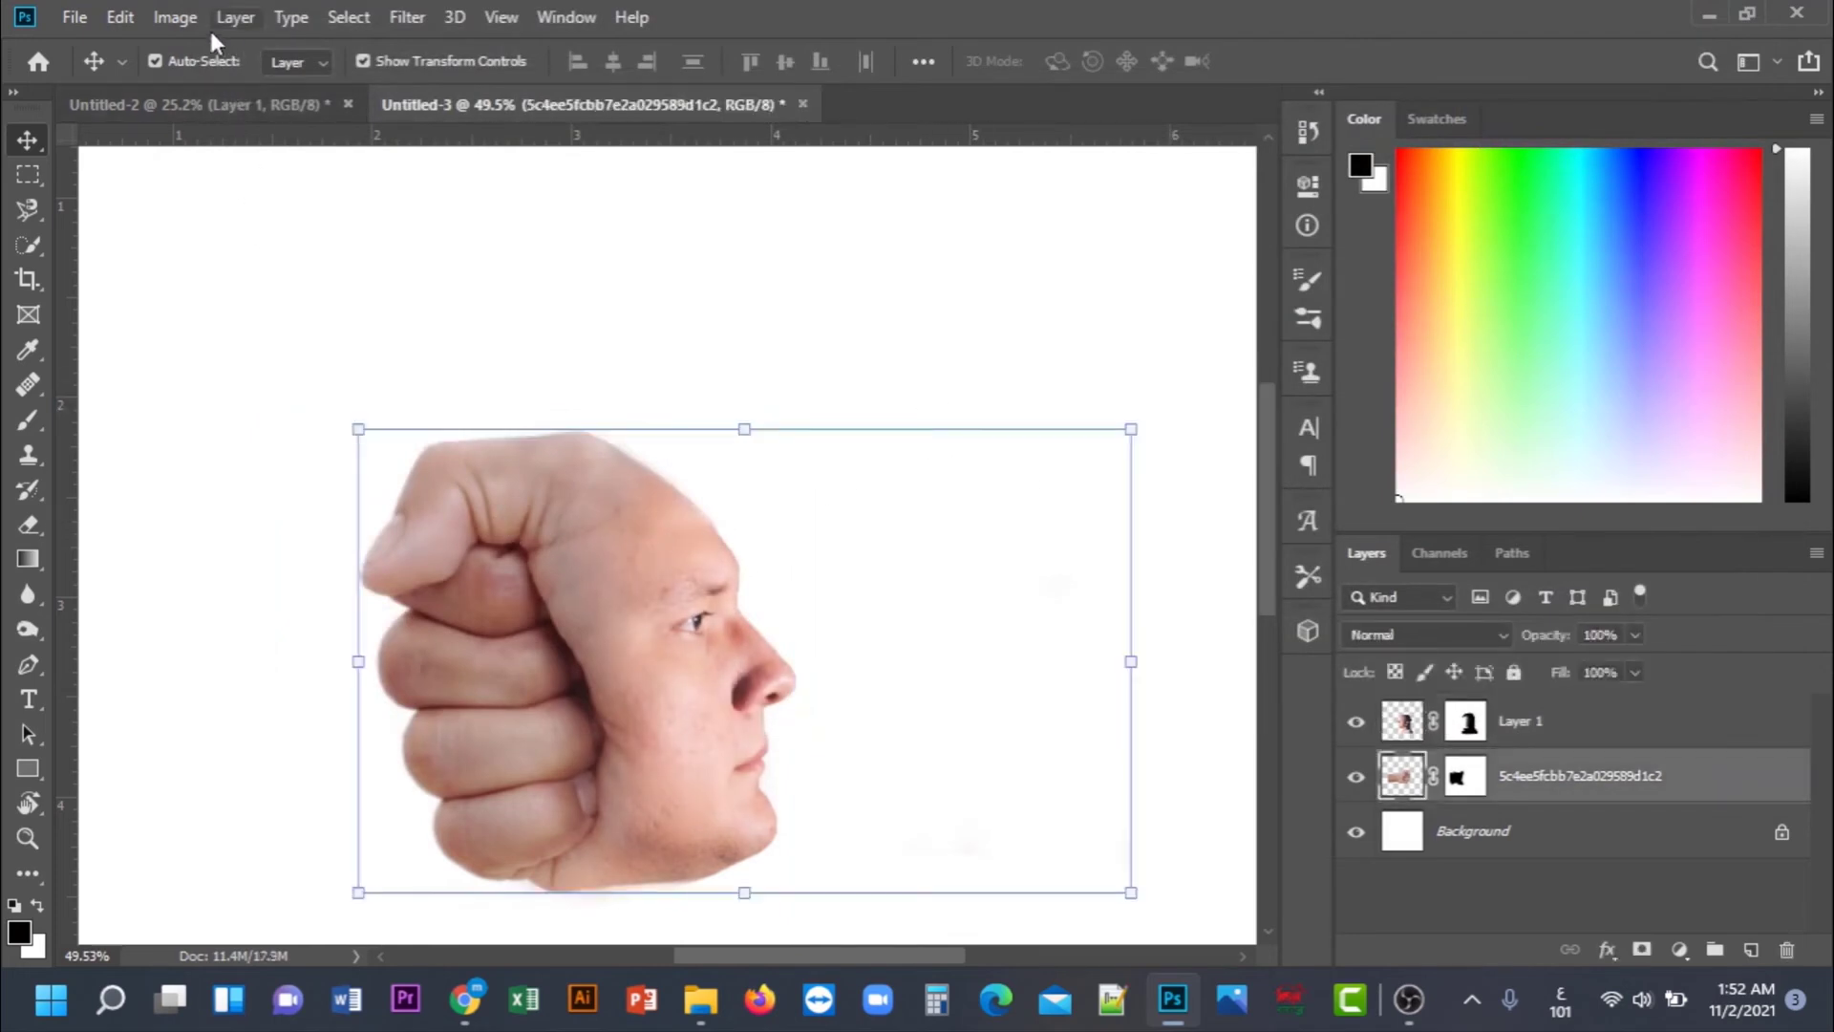
left_click(405, 18)
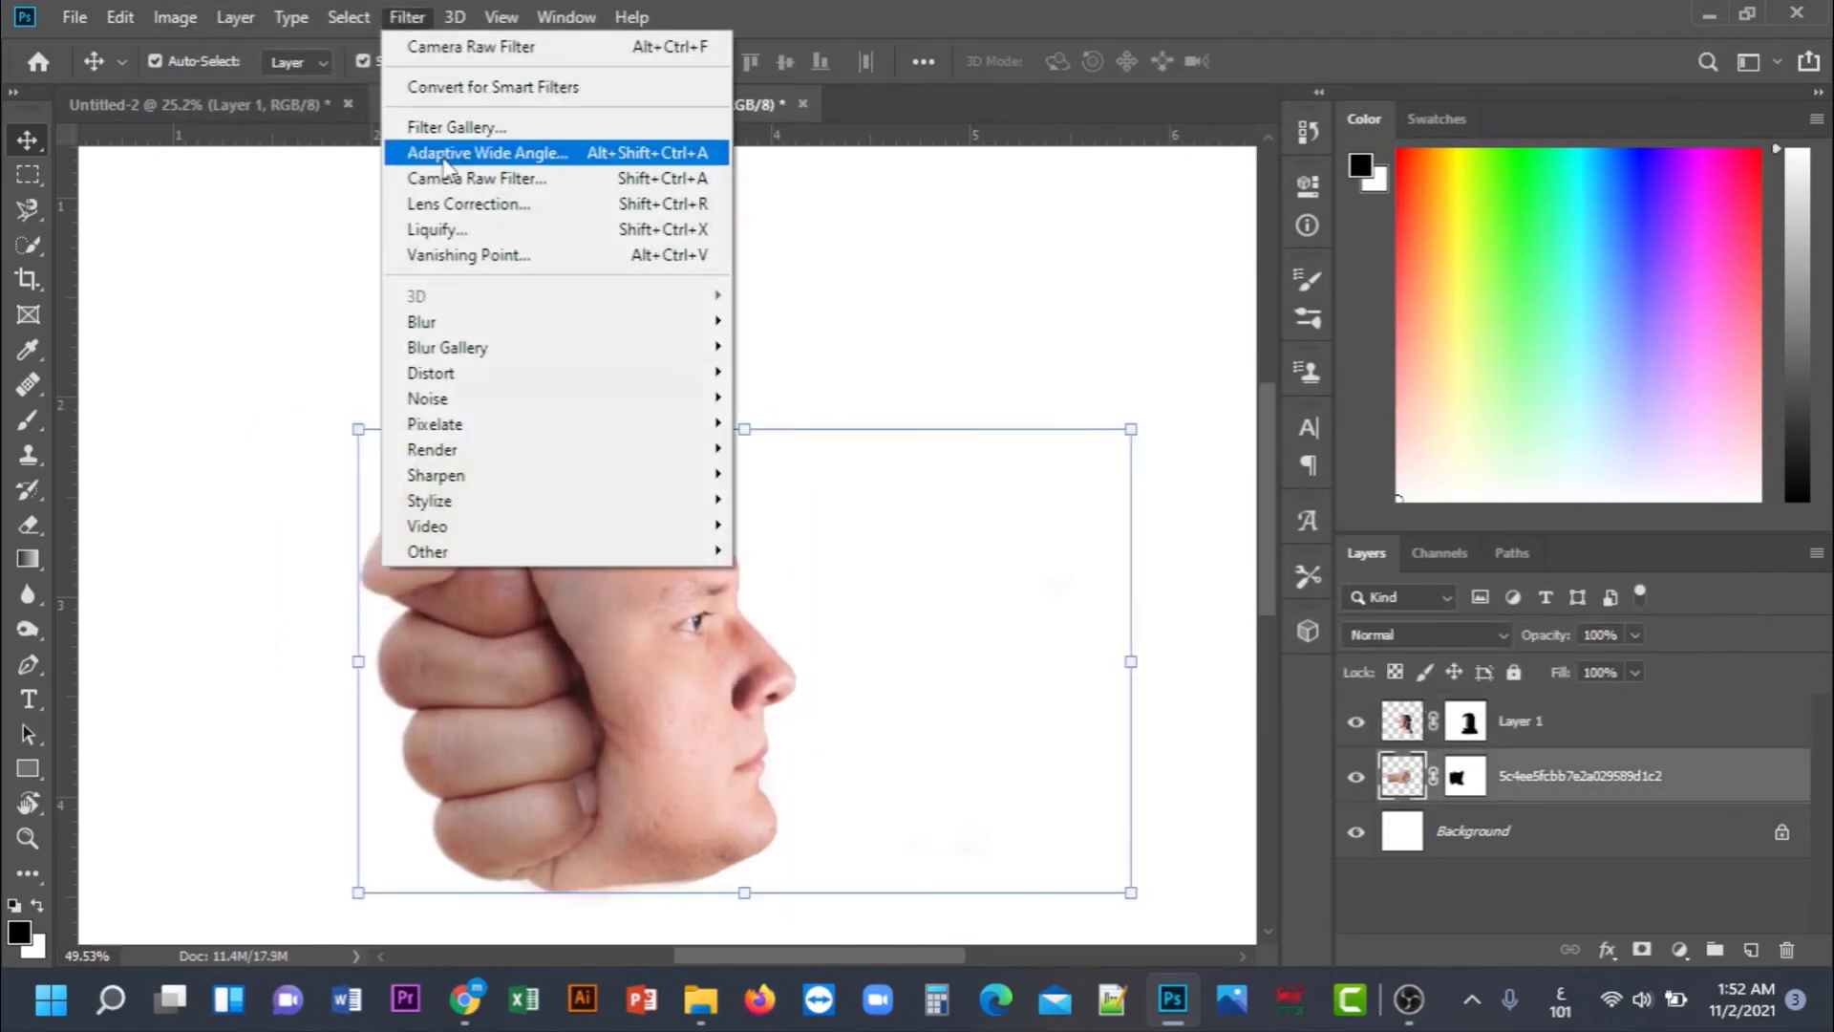
left_click(535, 178)
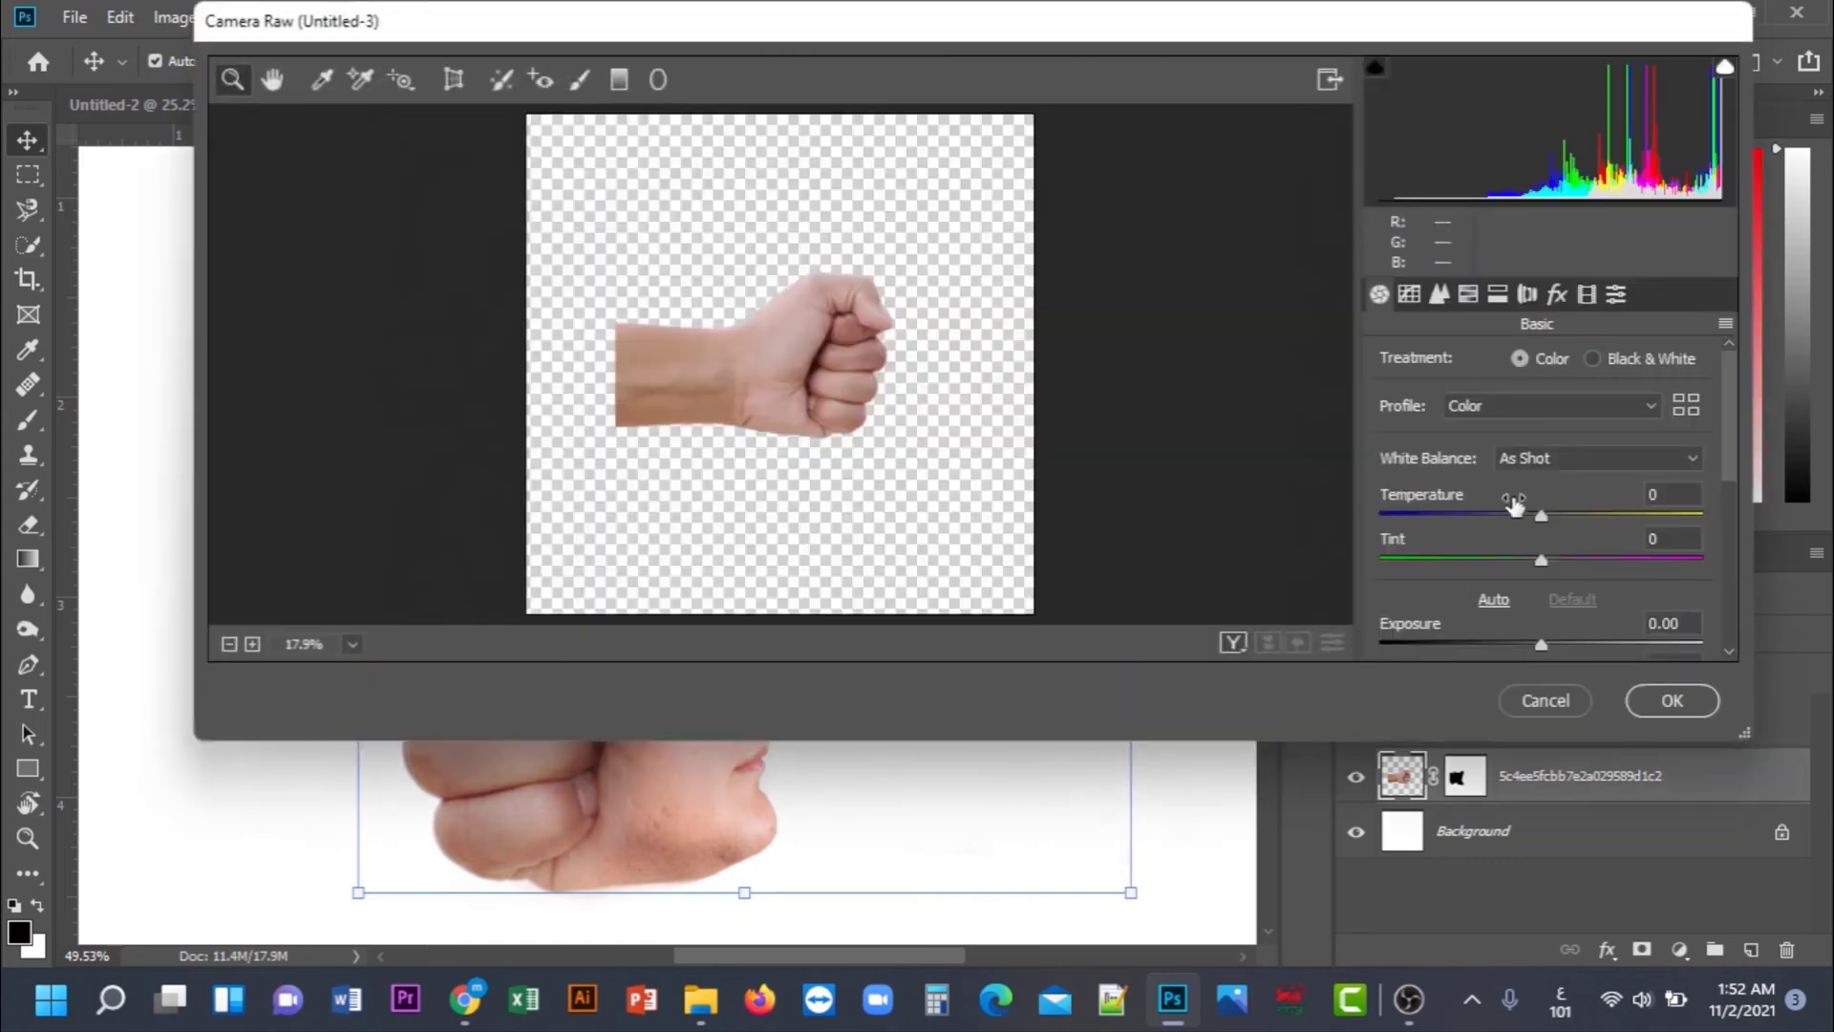
left_click_drag(1542, 512, 1555, 514)
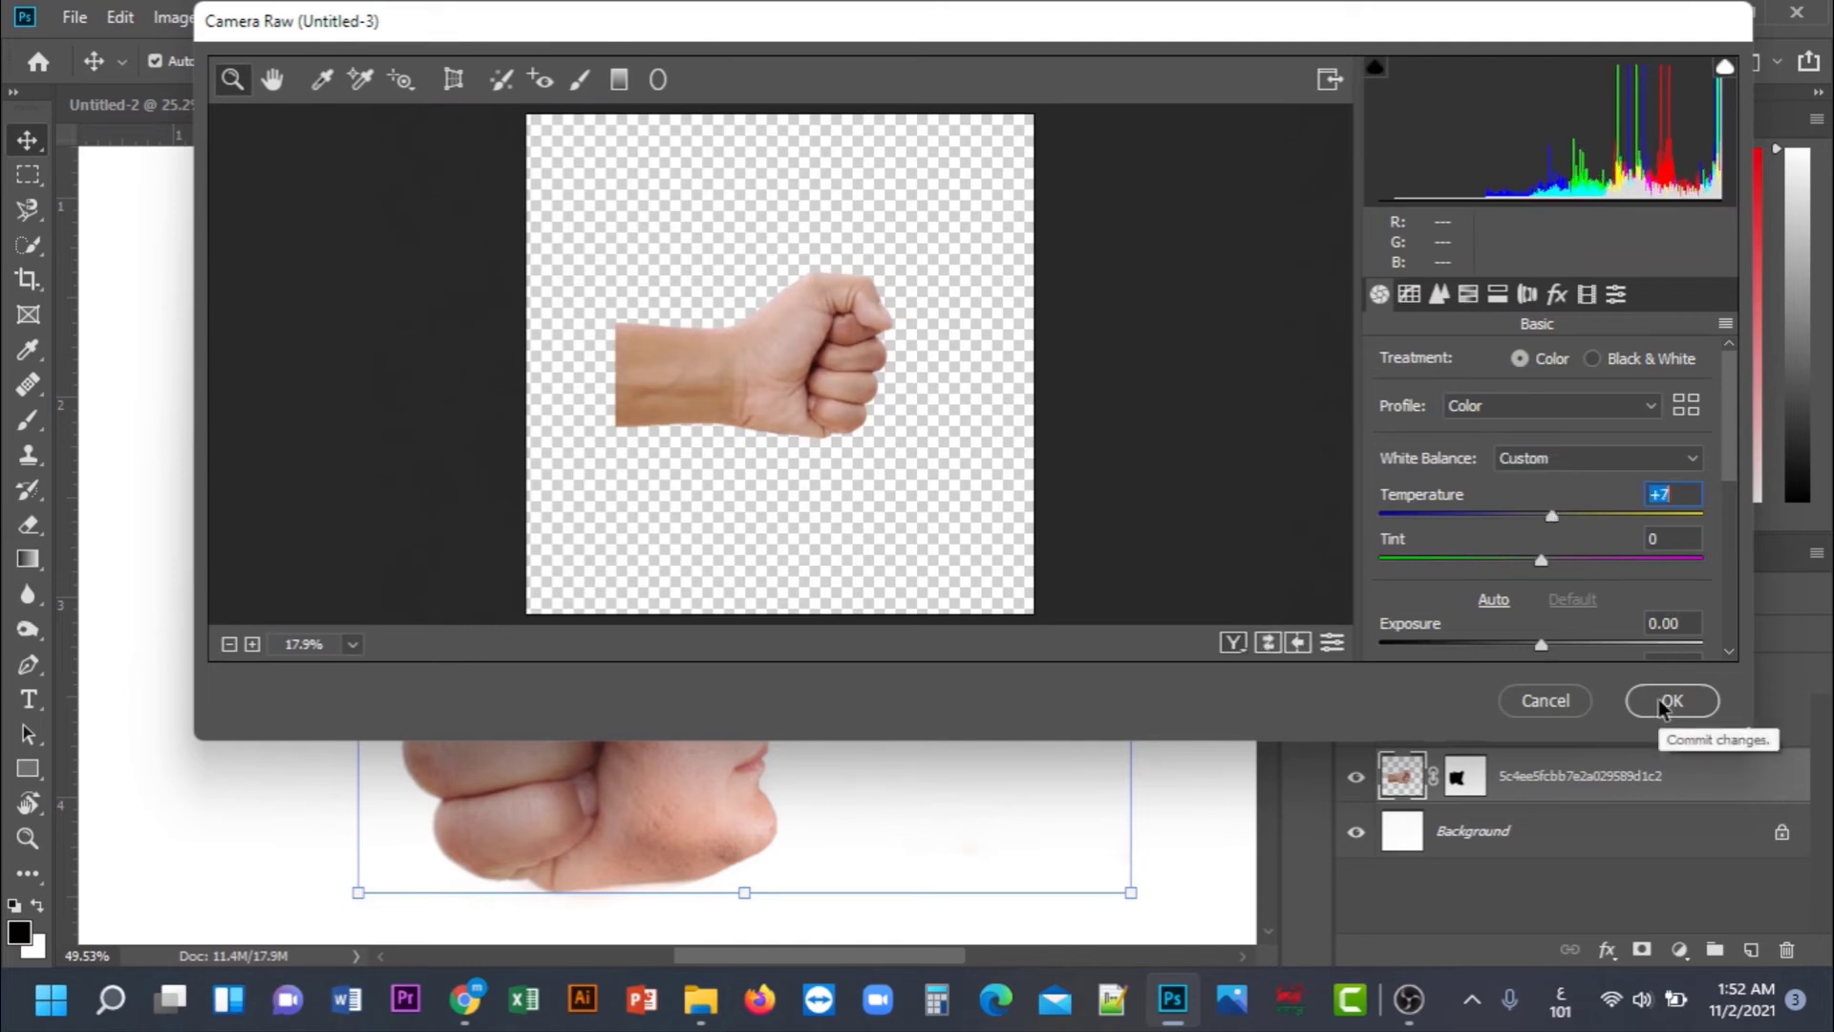
left_click(1664, 703)
left_click(1071, 349)
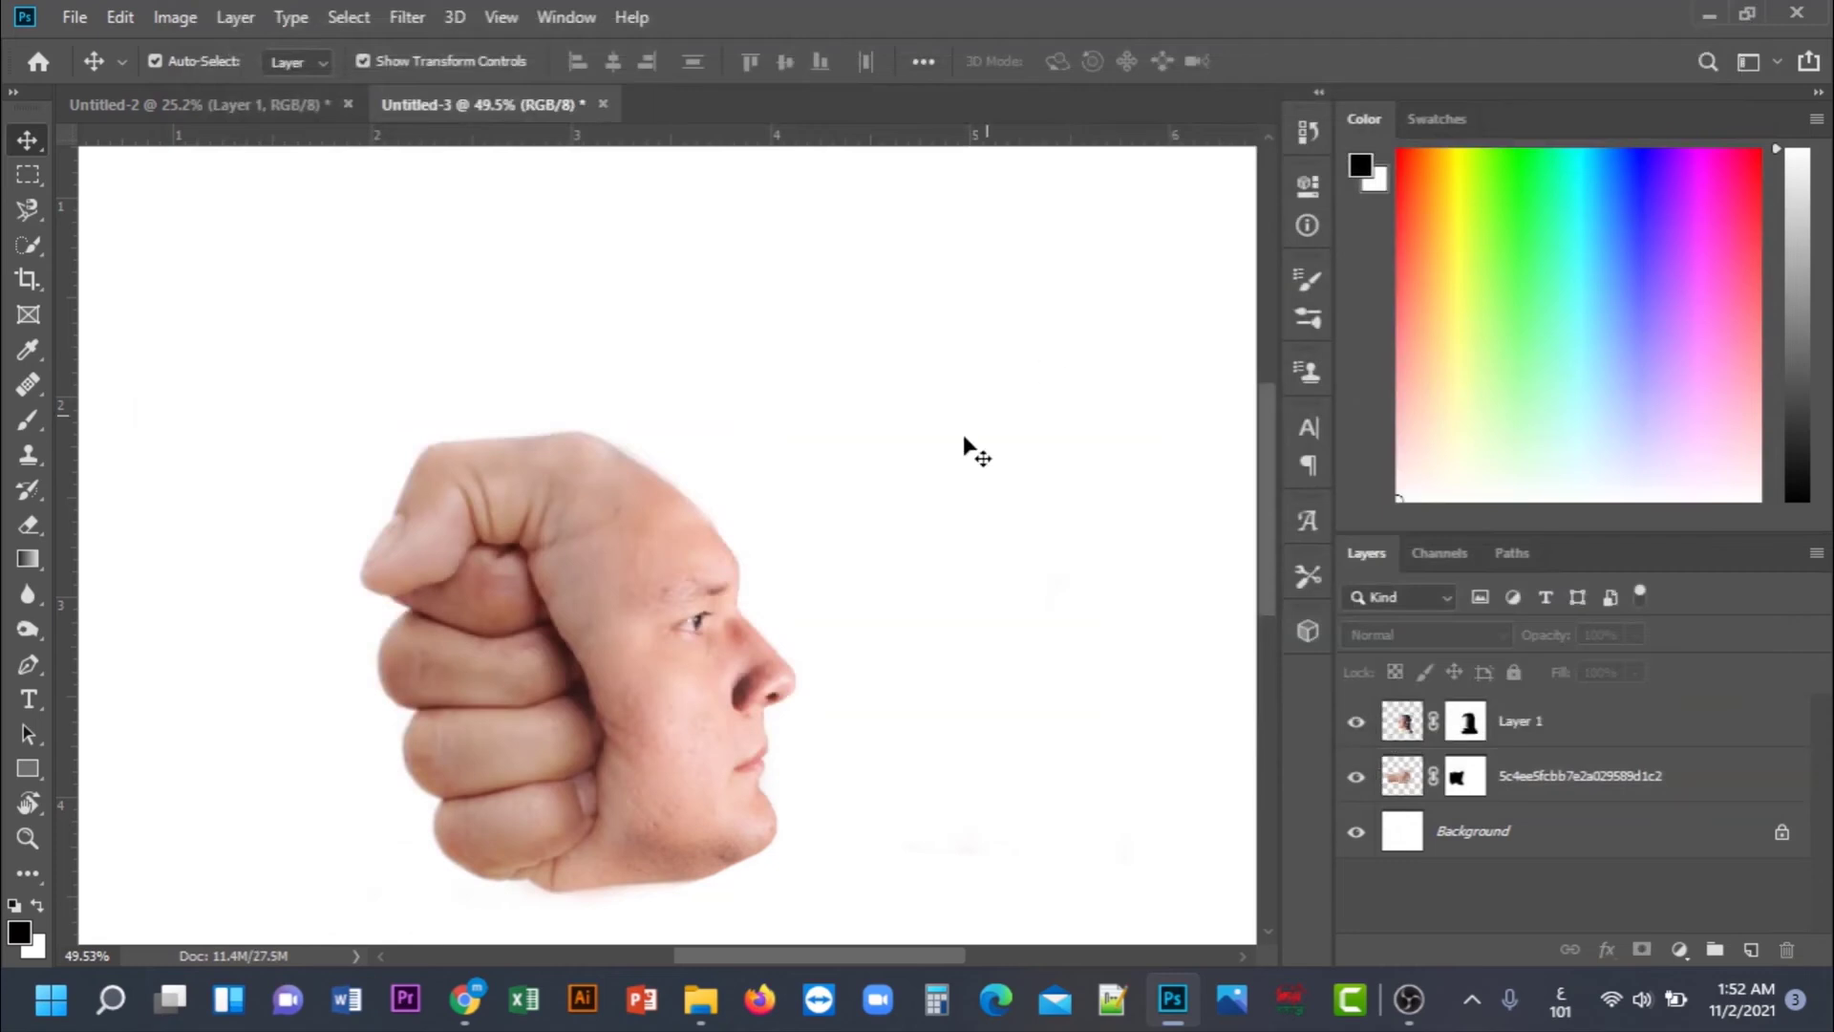
- Darken the head layer with Curves by adding a shadow point at input 55, output 34
scroll(656, 558, "down", 2)
left_click(666, 558)
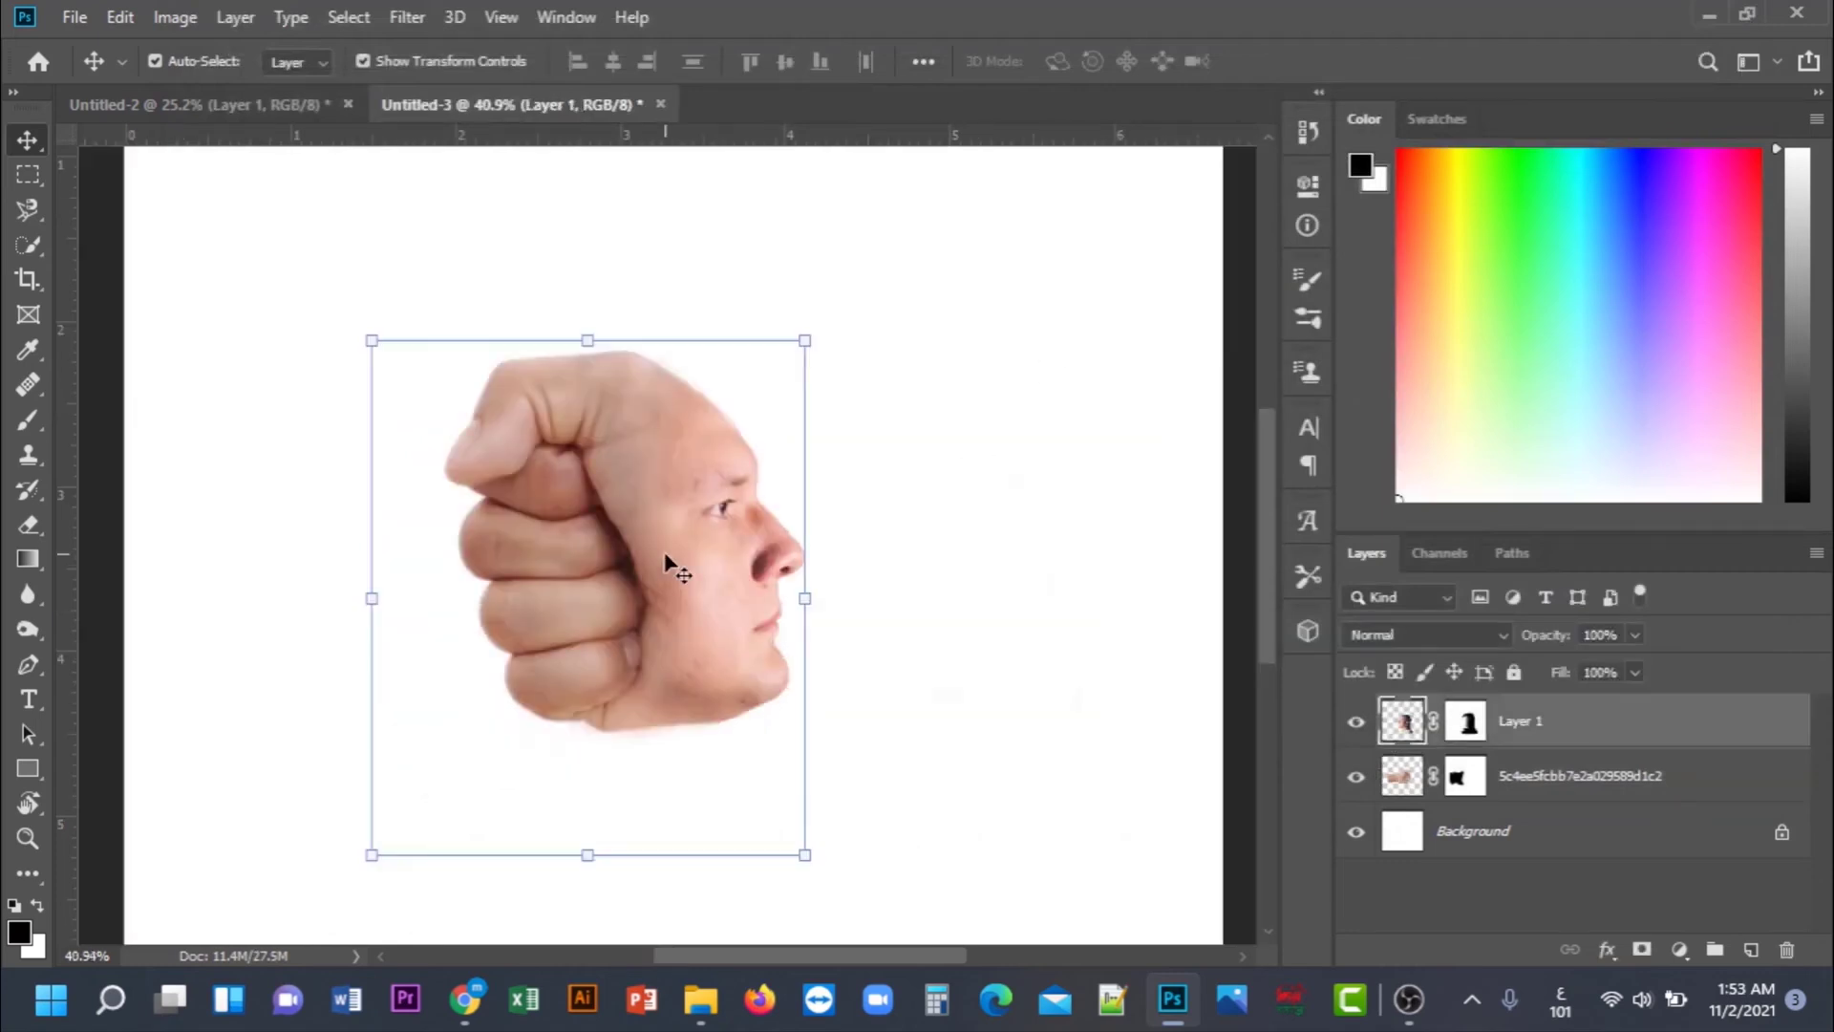
left_click(175, 18)
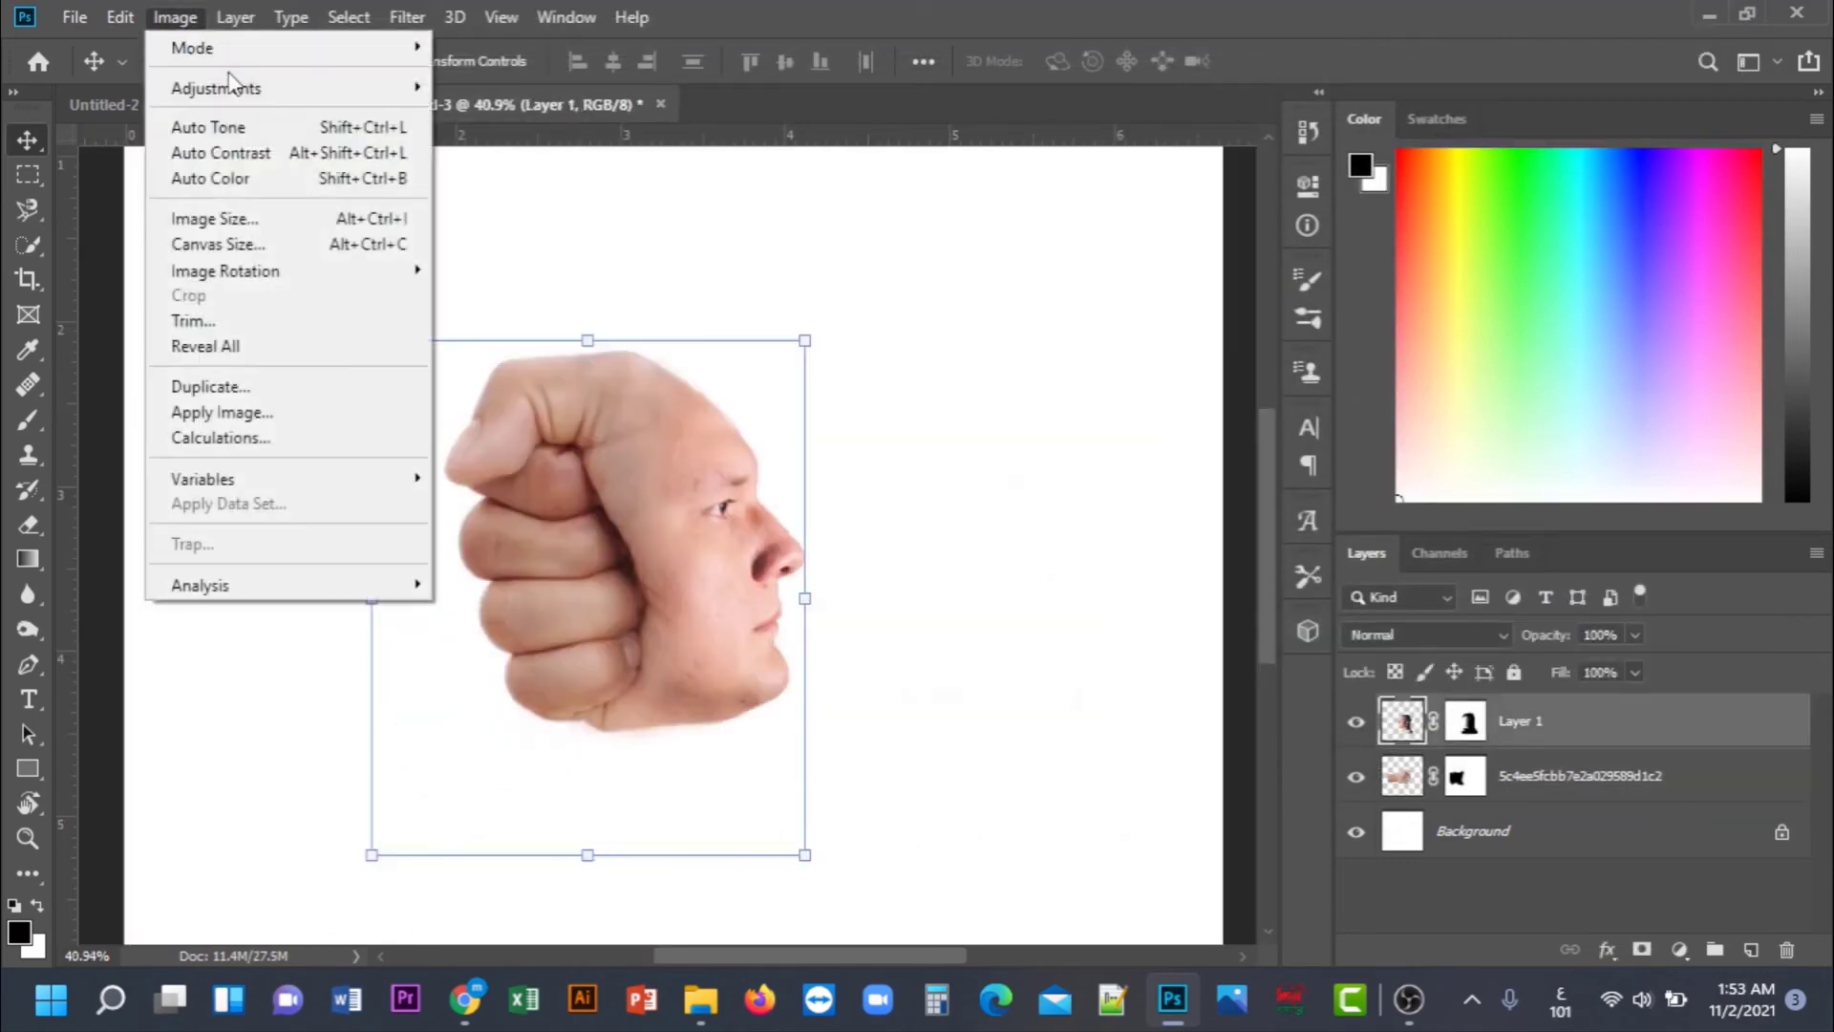
mouse_move(250, 91)
left_click(478, 138)
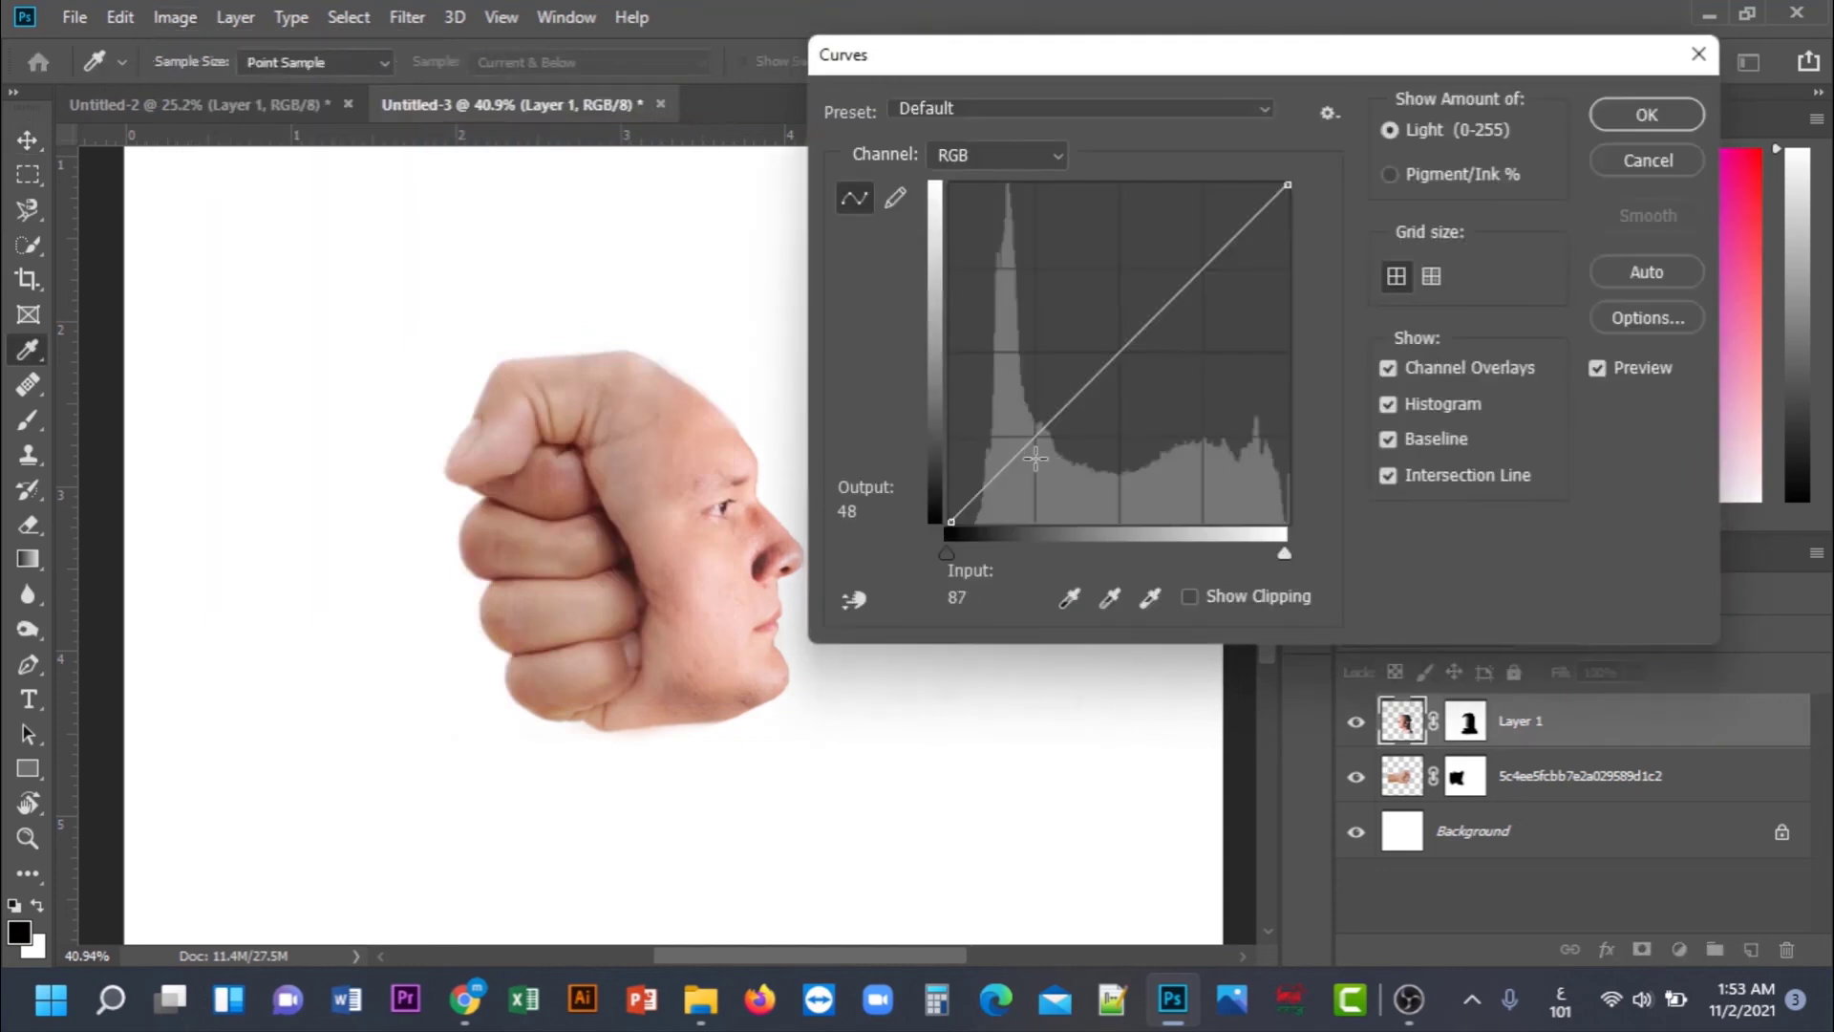
left_click_drag(1022, 456, 1023, 478)
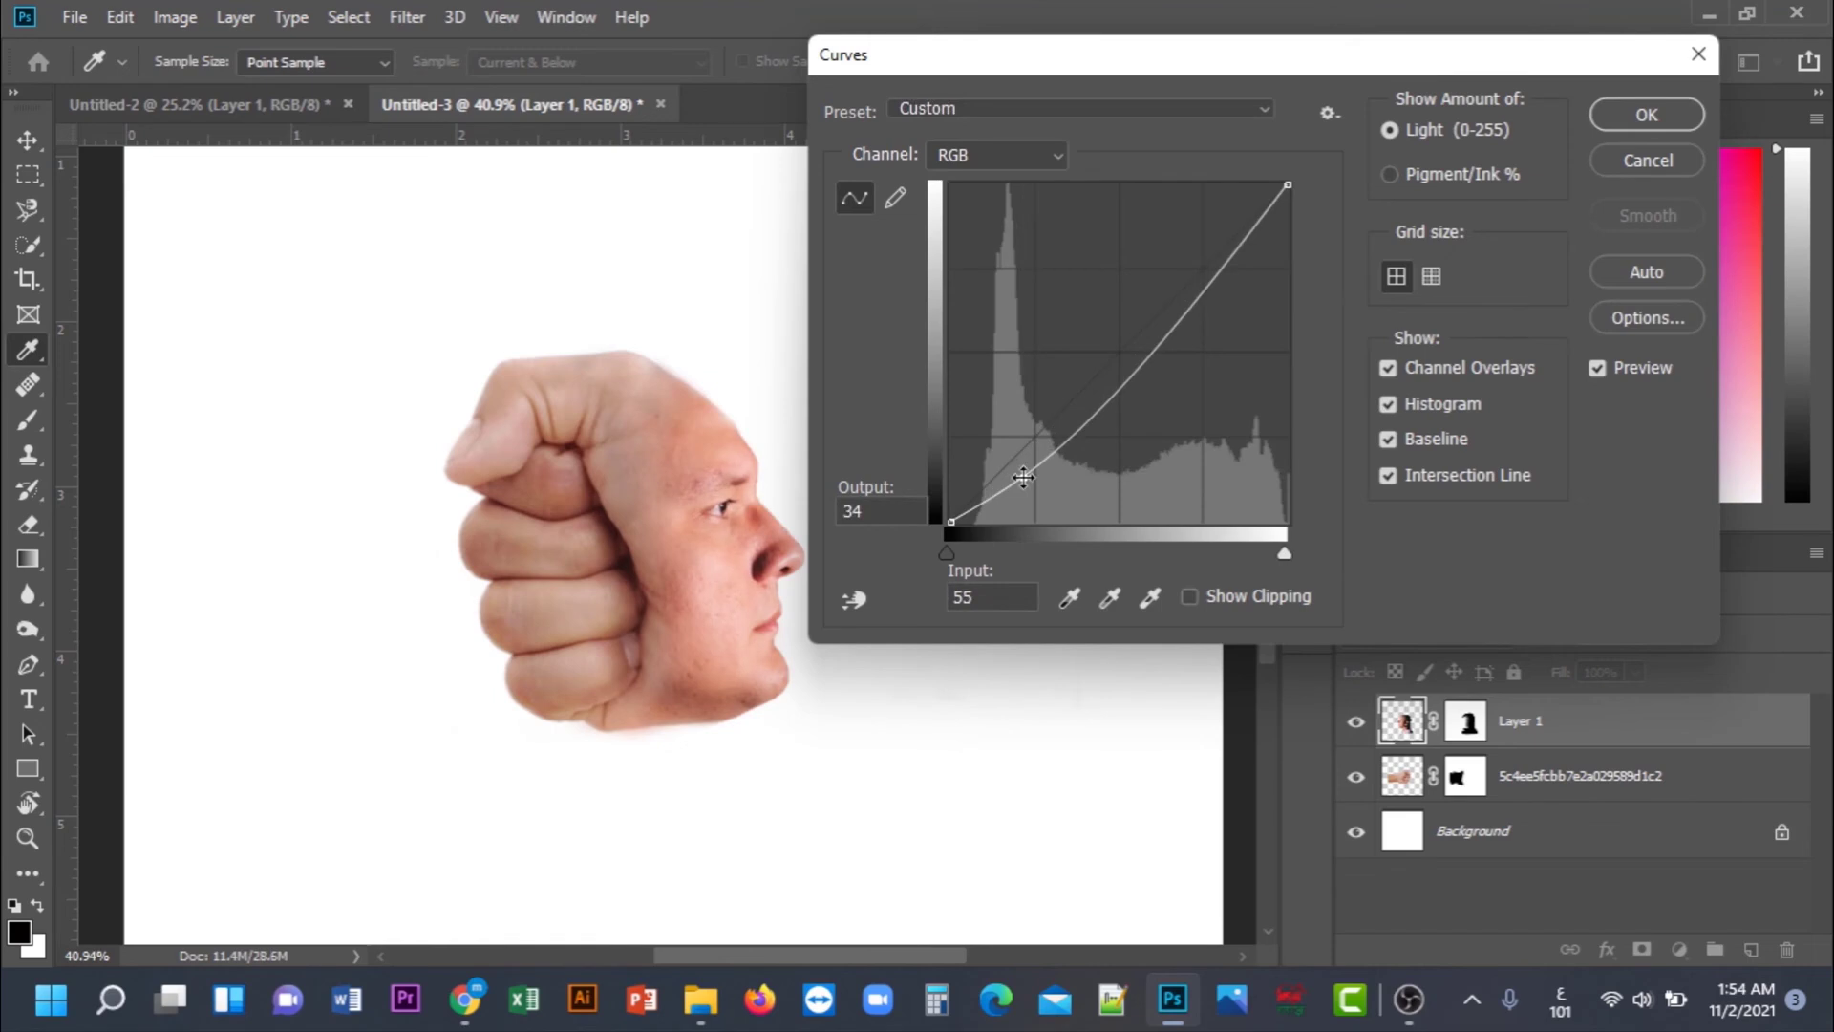
left_click(1636, 114)
key("v")
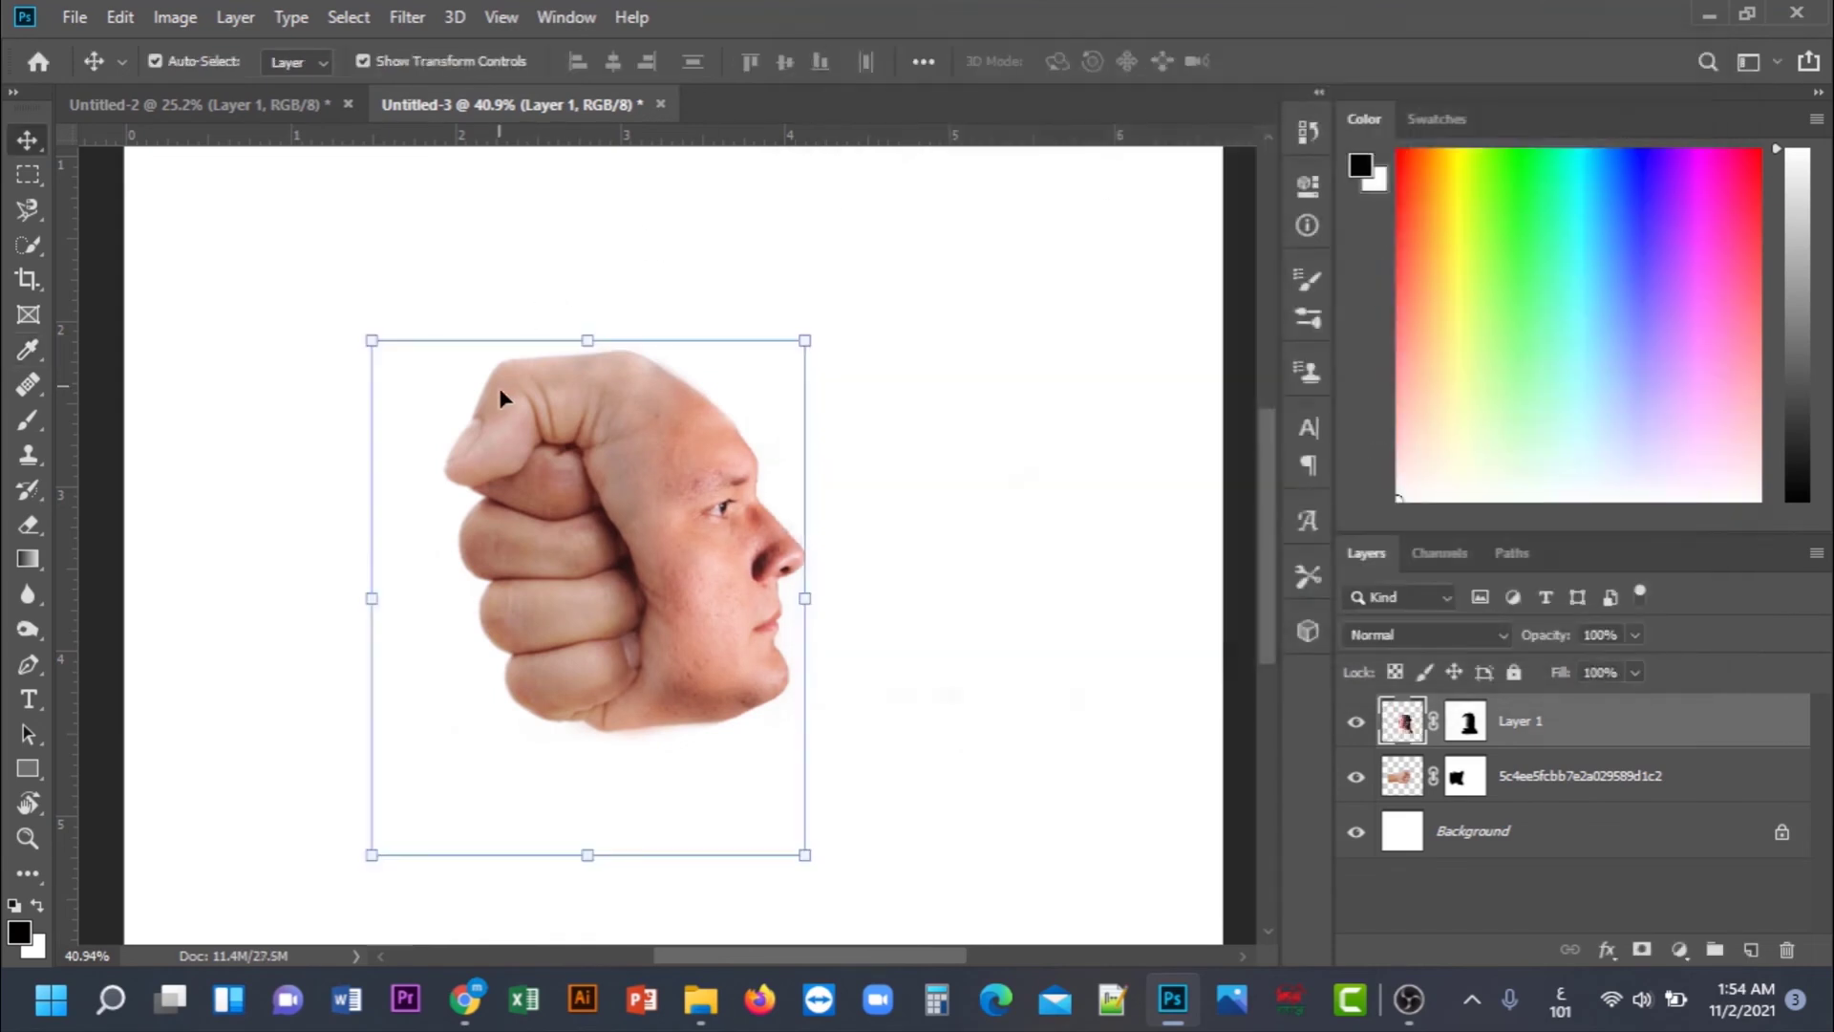
- Darken the fist layer with Curves, using points at input 100, output 64; input 143, output 105; and input 220, output 196
left_click(504, 399)
left_click(177, 17)
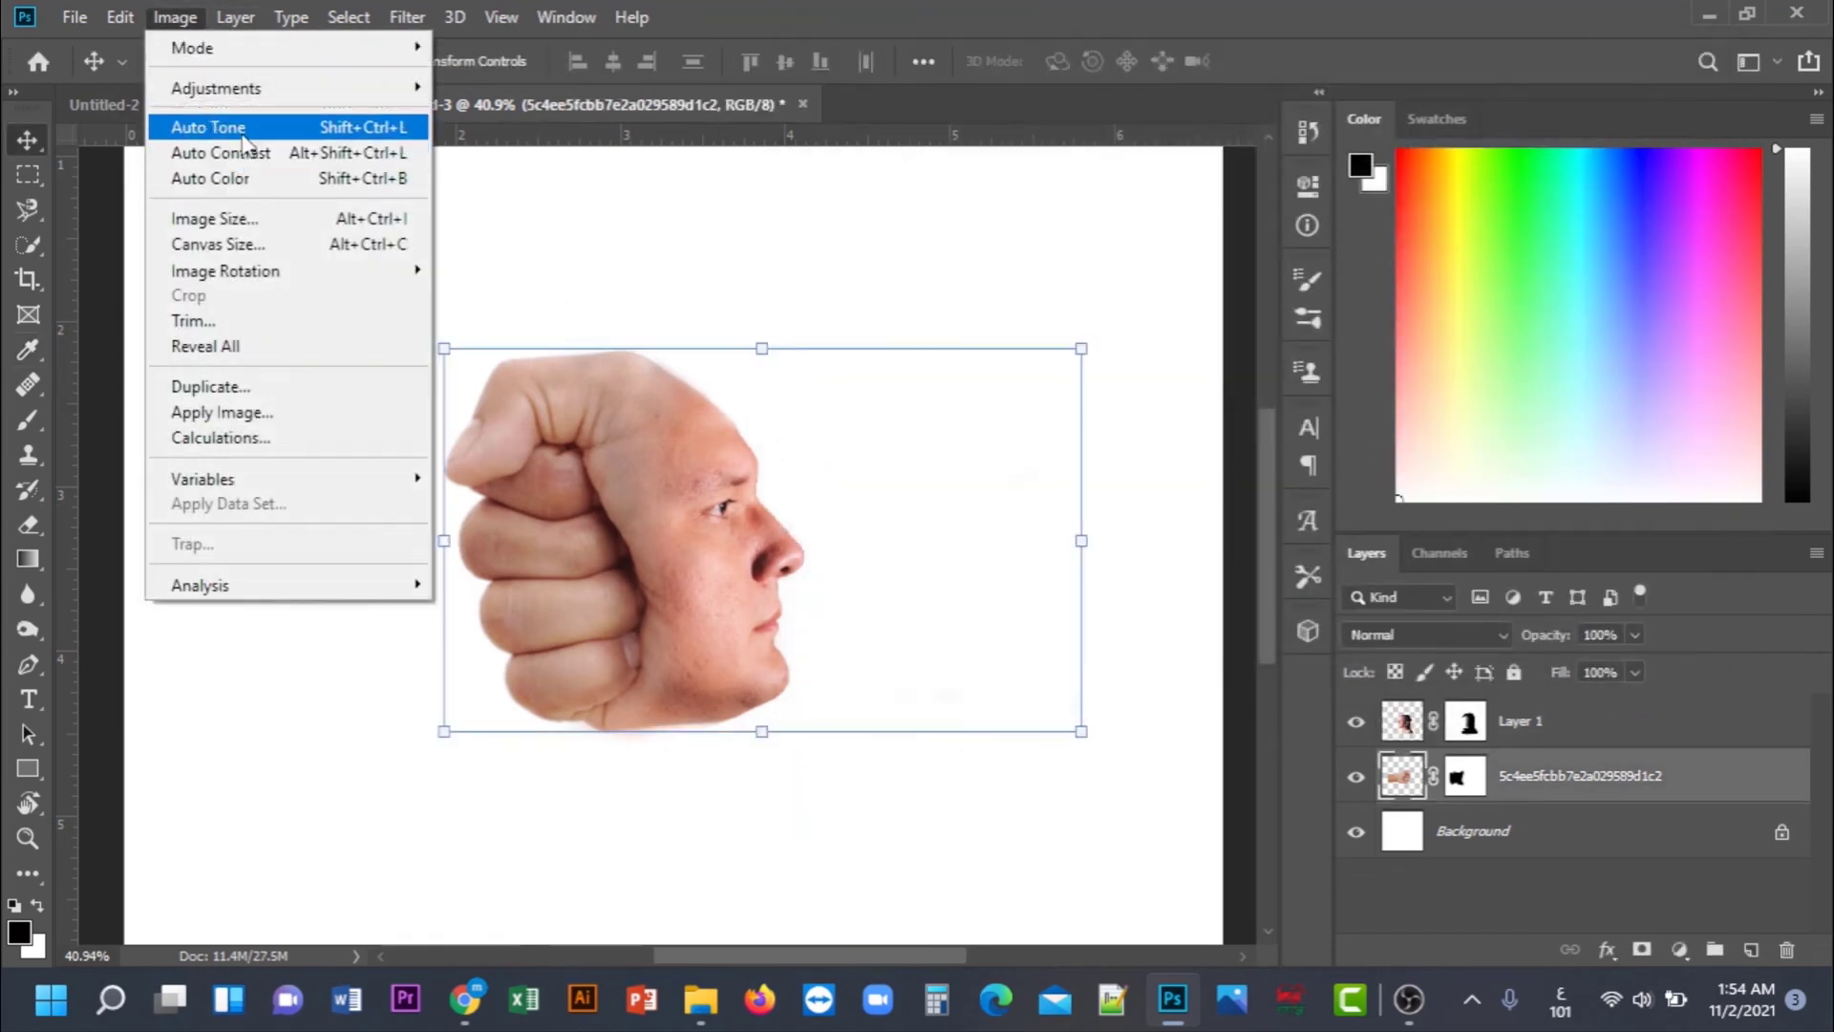
mouse_move(269, 88)
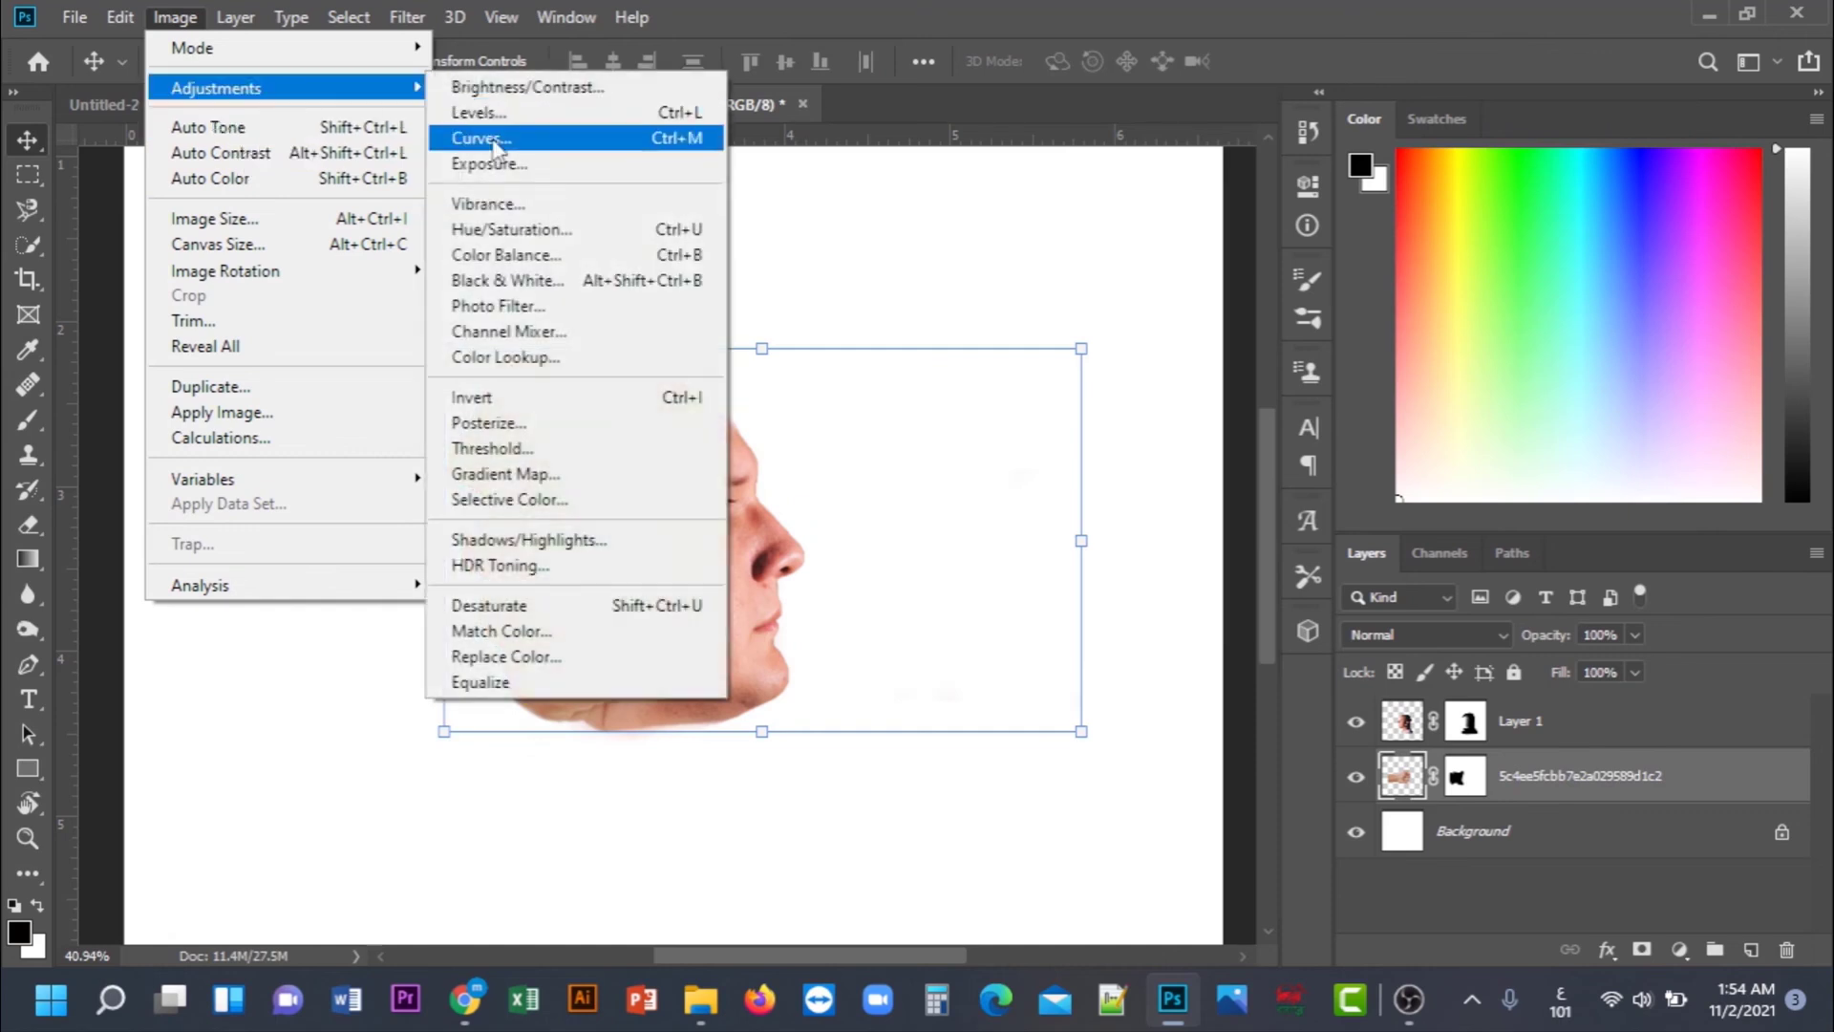
left_click(489, 135)
left_click_drag(1056, 417, 1083, 436)
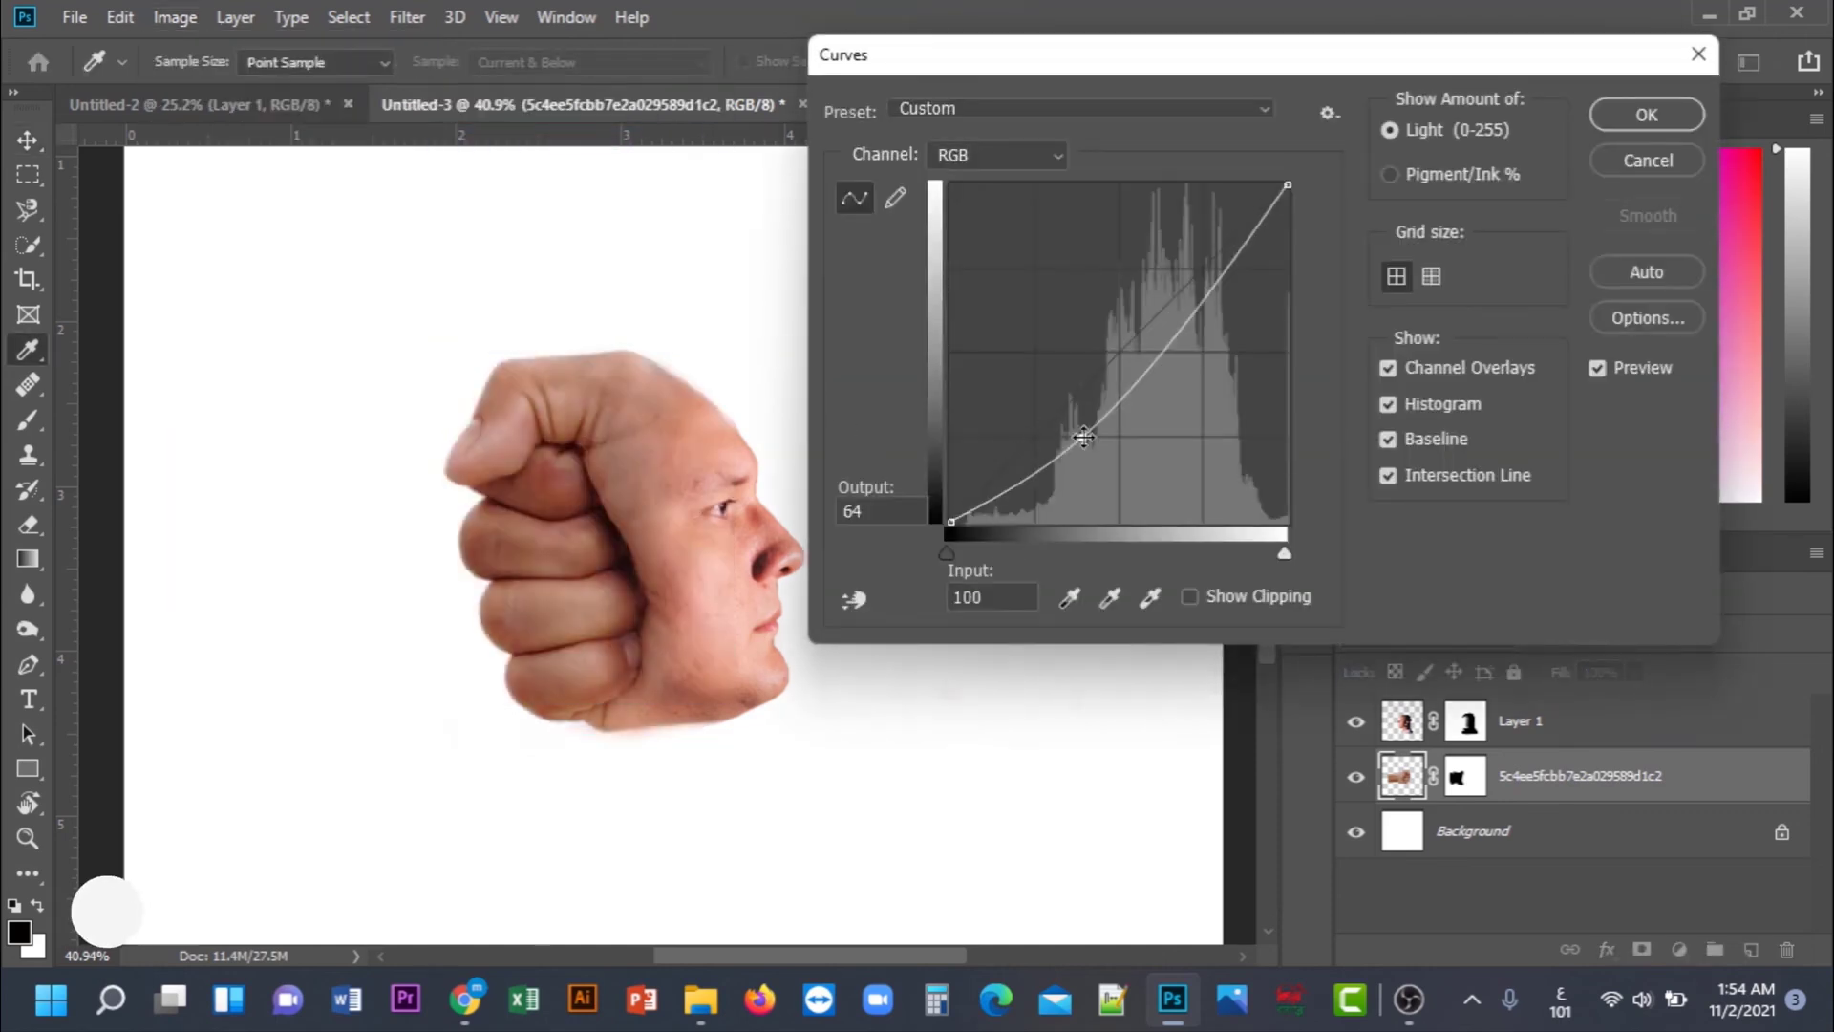
left_click_drag(1202, 308, 1222, 268)
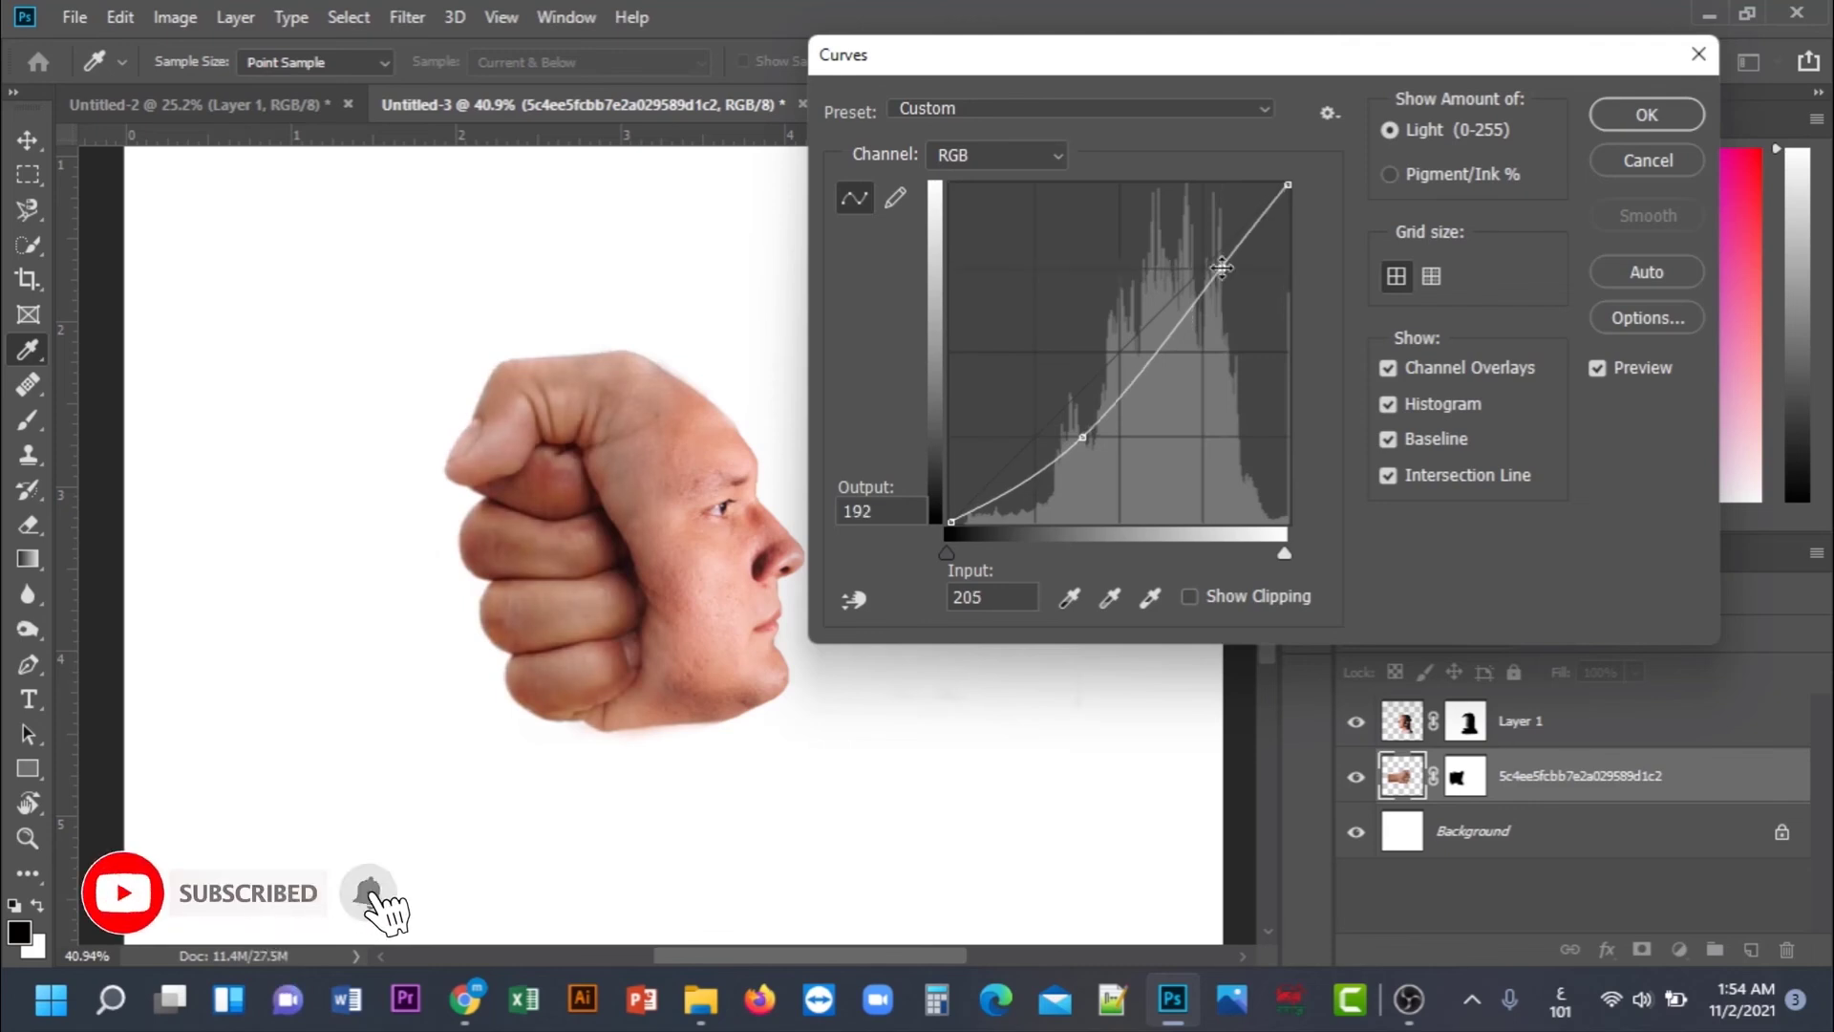
left_click_drag(1136, 397, 1141, 383)
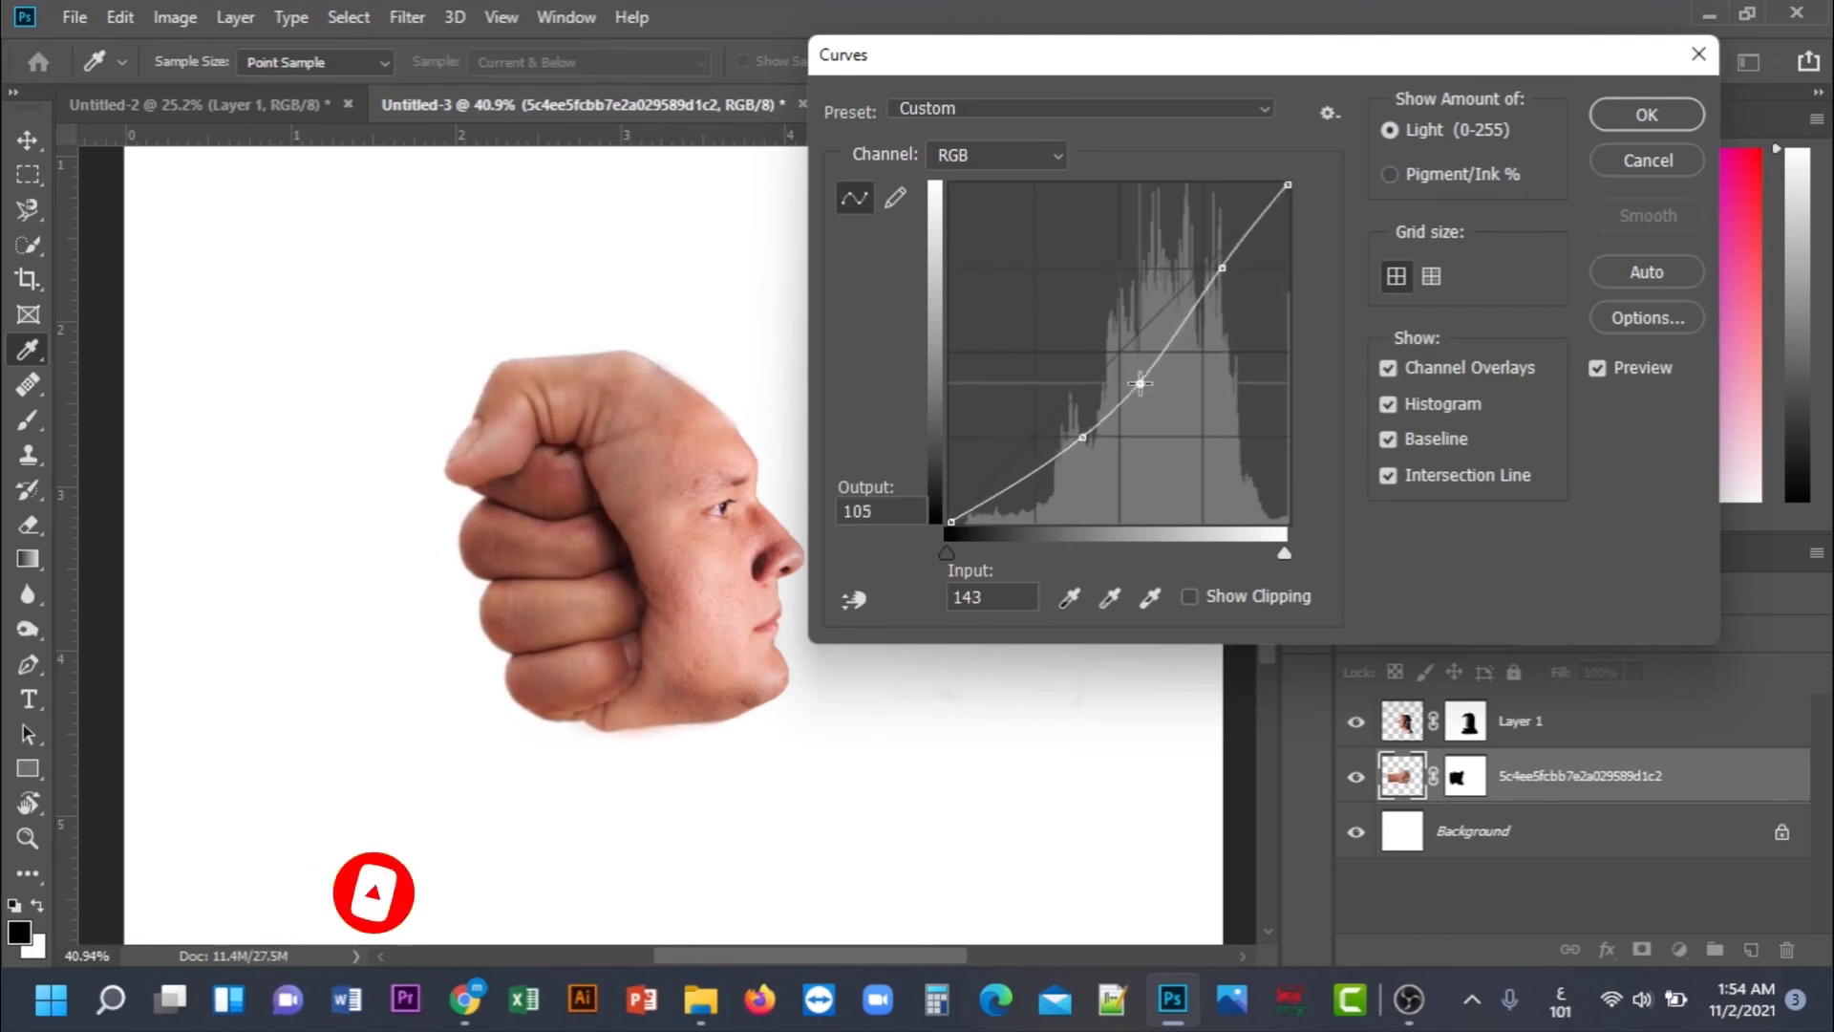
left_click_drag(1222, 267, 1242, 263)
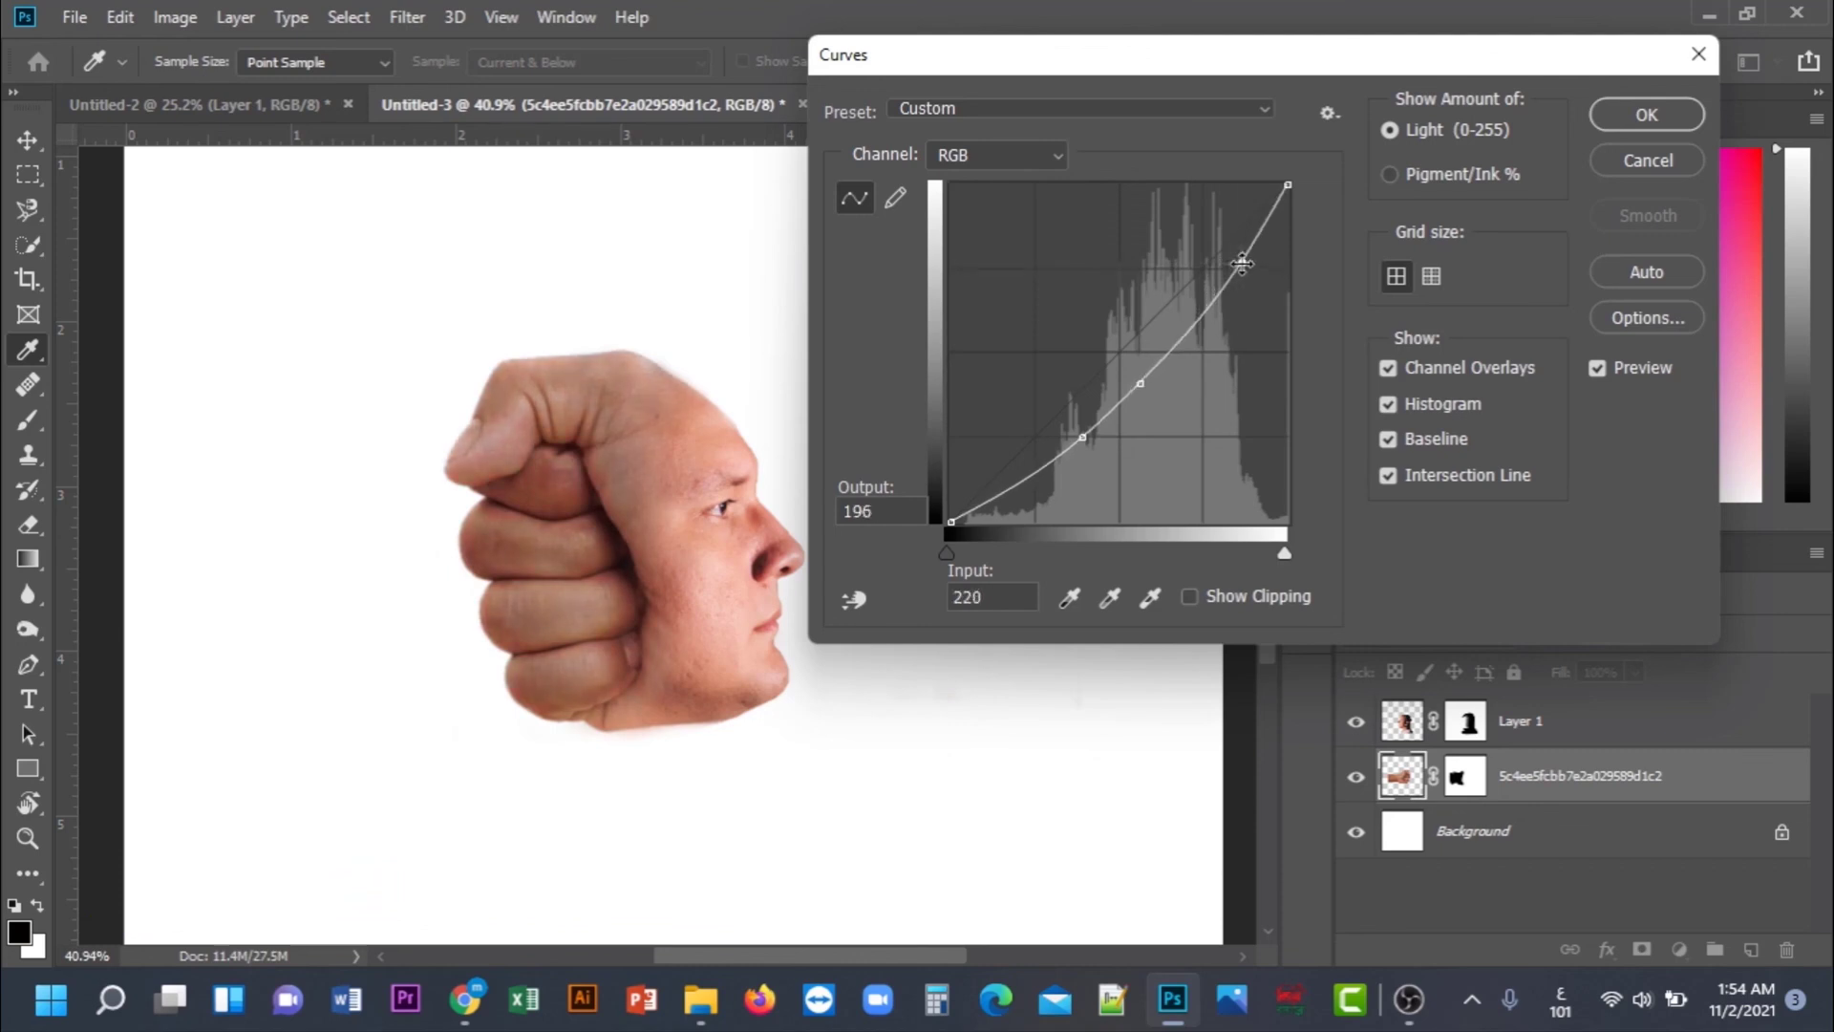
left_click(1643, 123)
left_click(1118, 249)
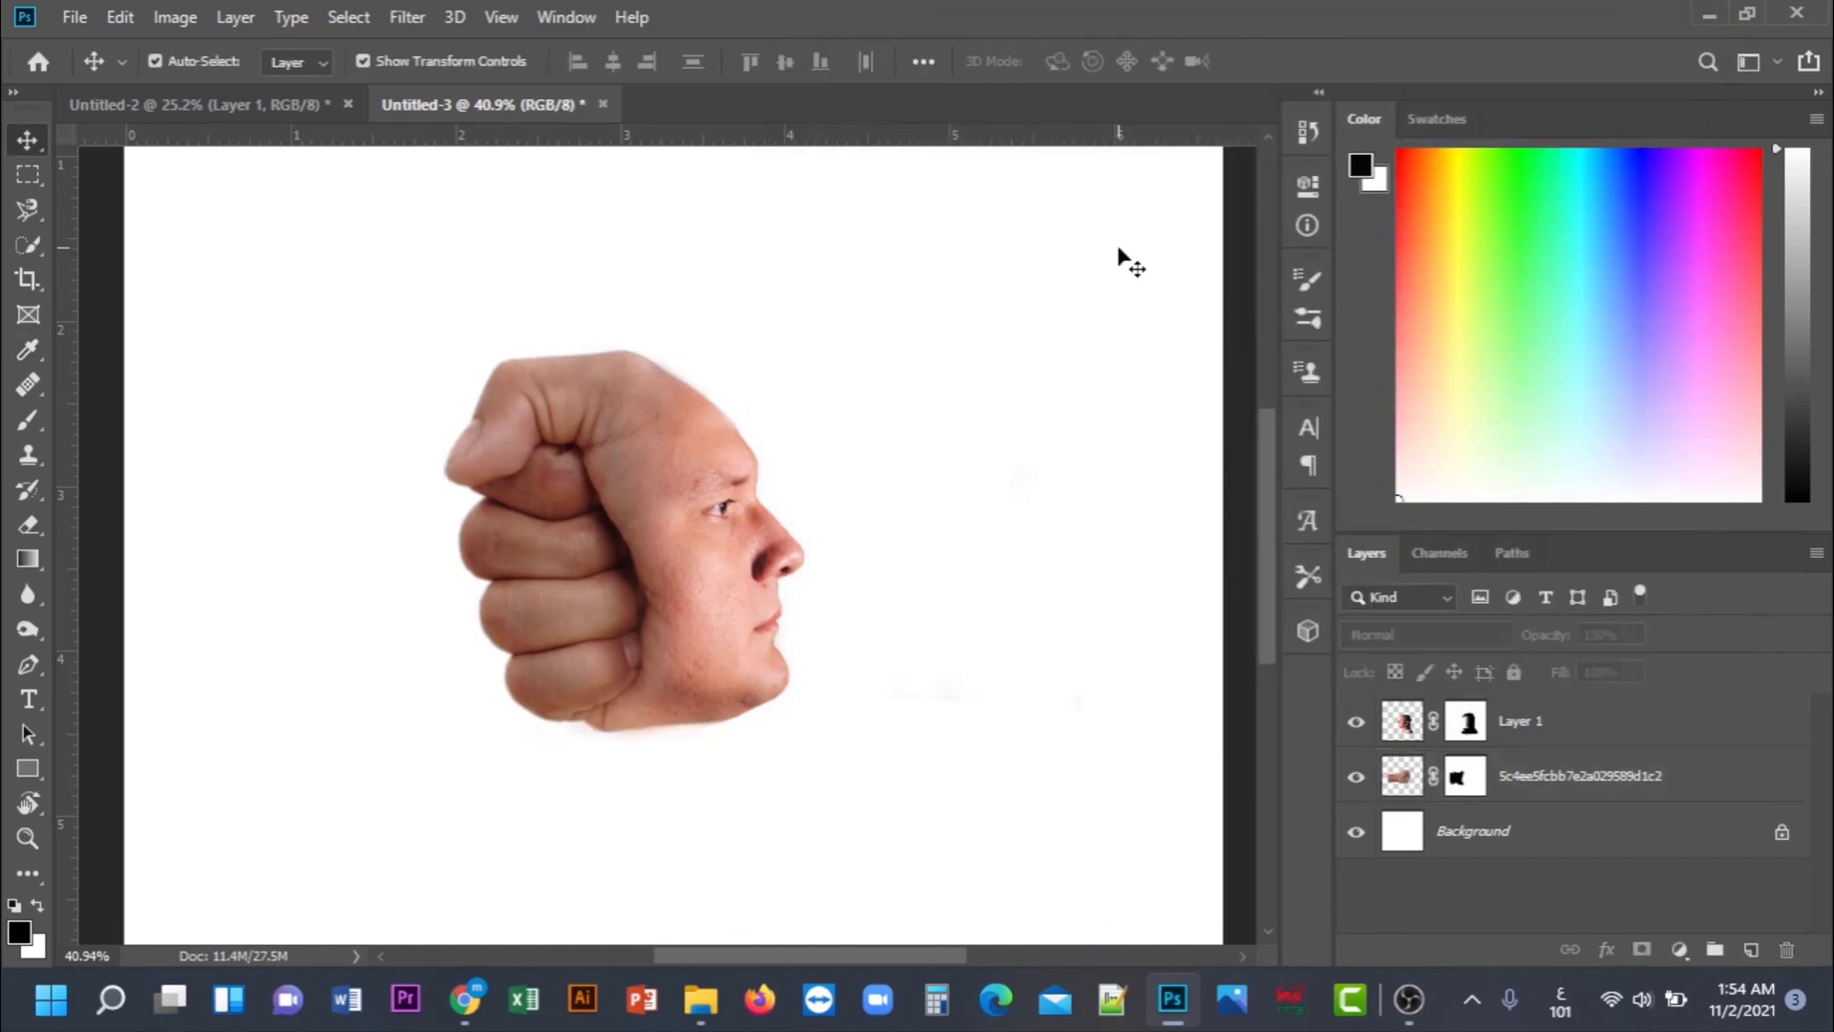
scroll(576, 528, "up", 3)
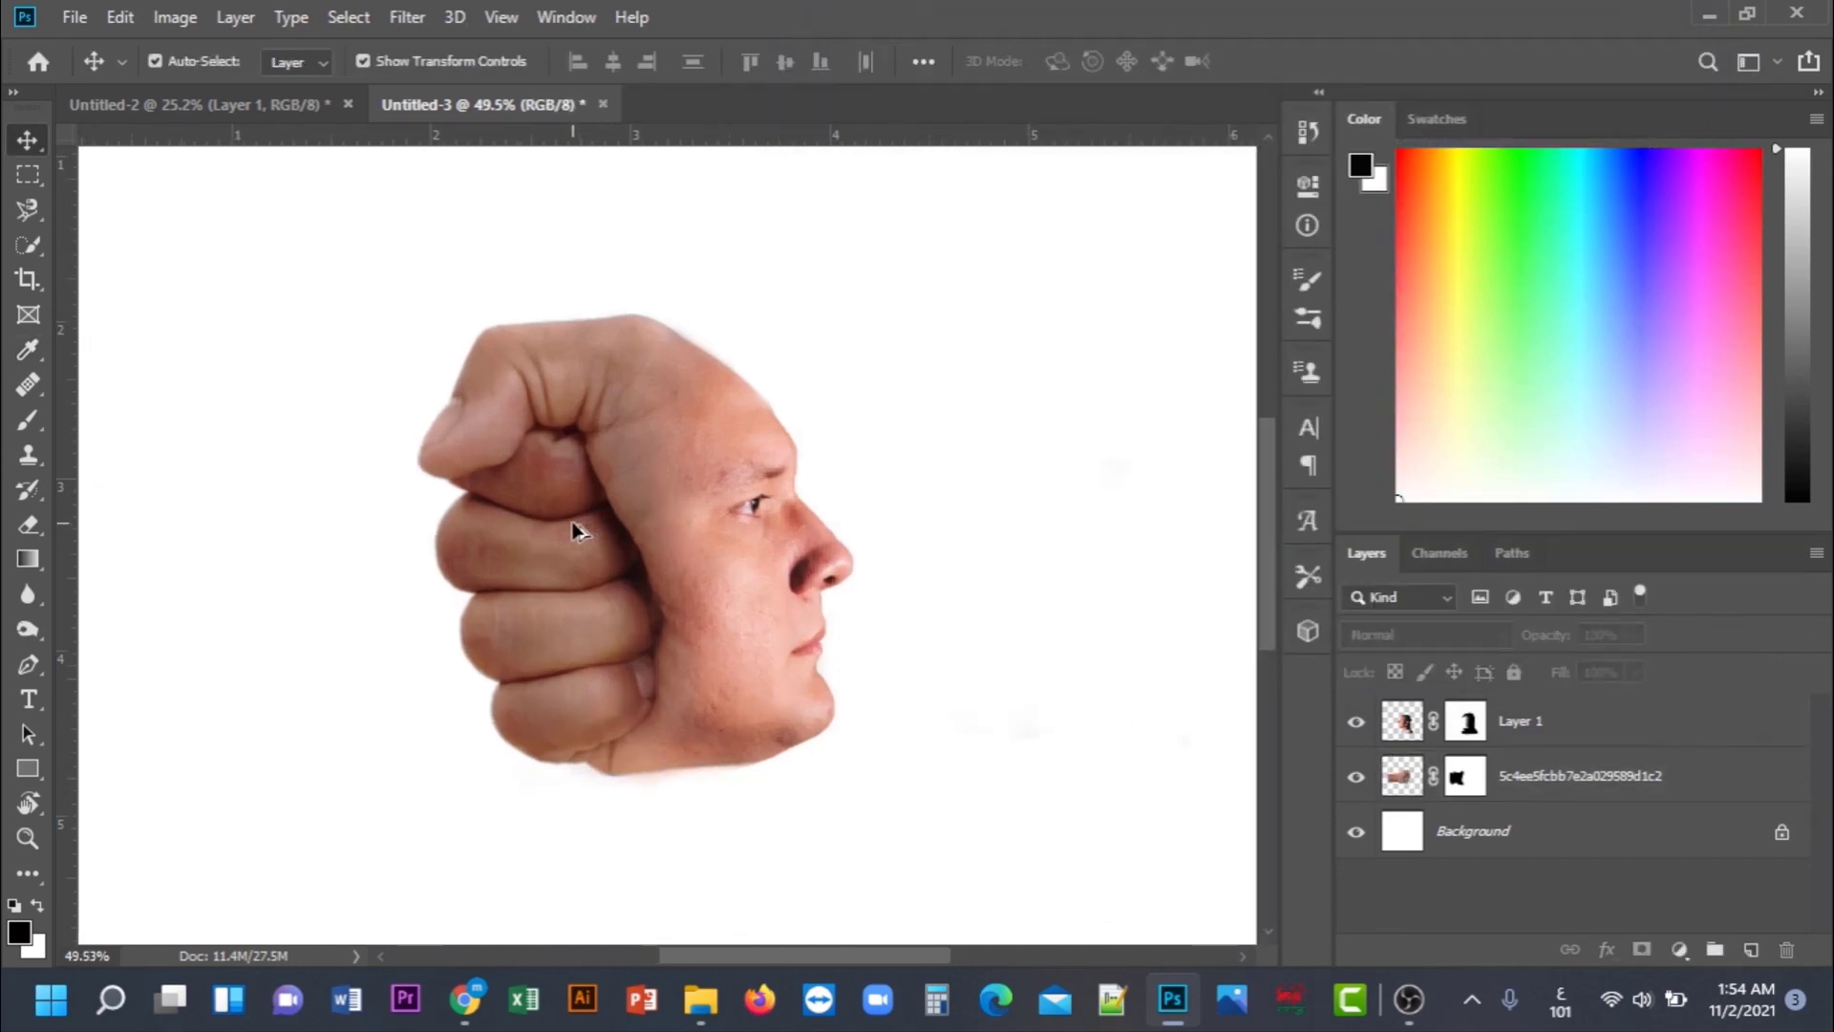
scroll(576, 531, "up", 1)
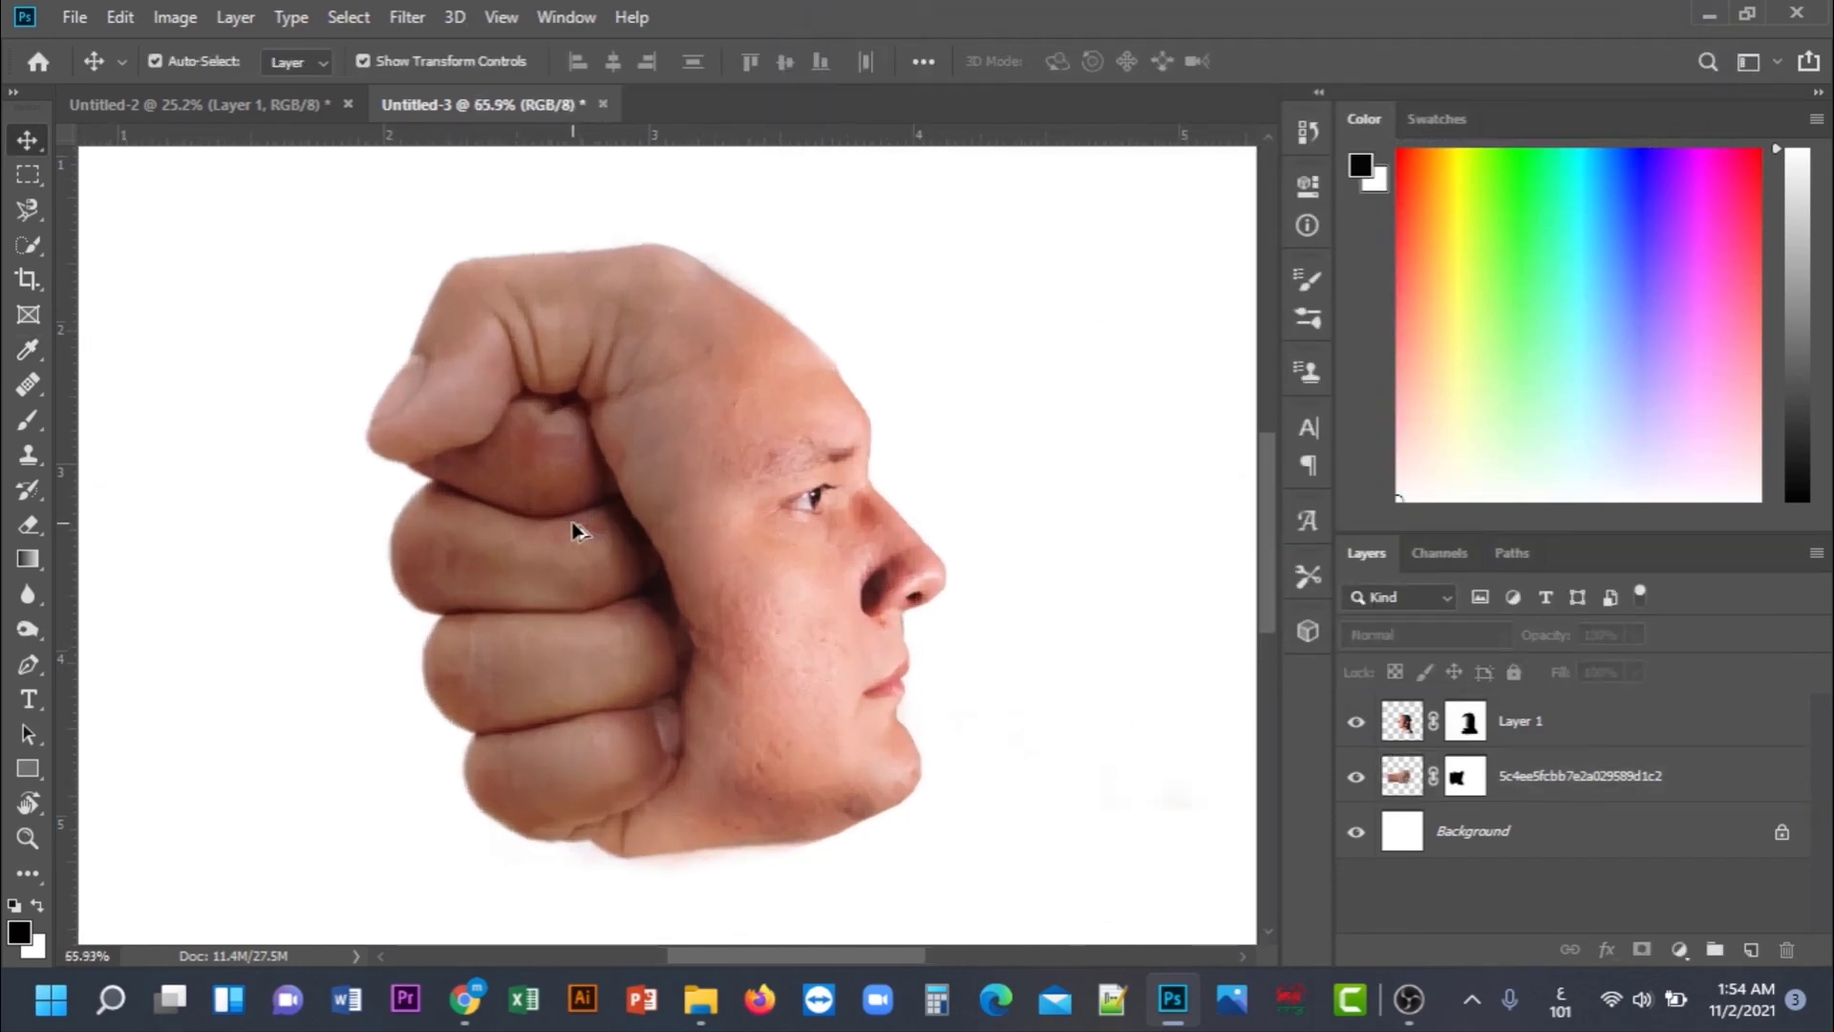
scroll(576, 531, "down", 1)
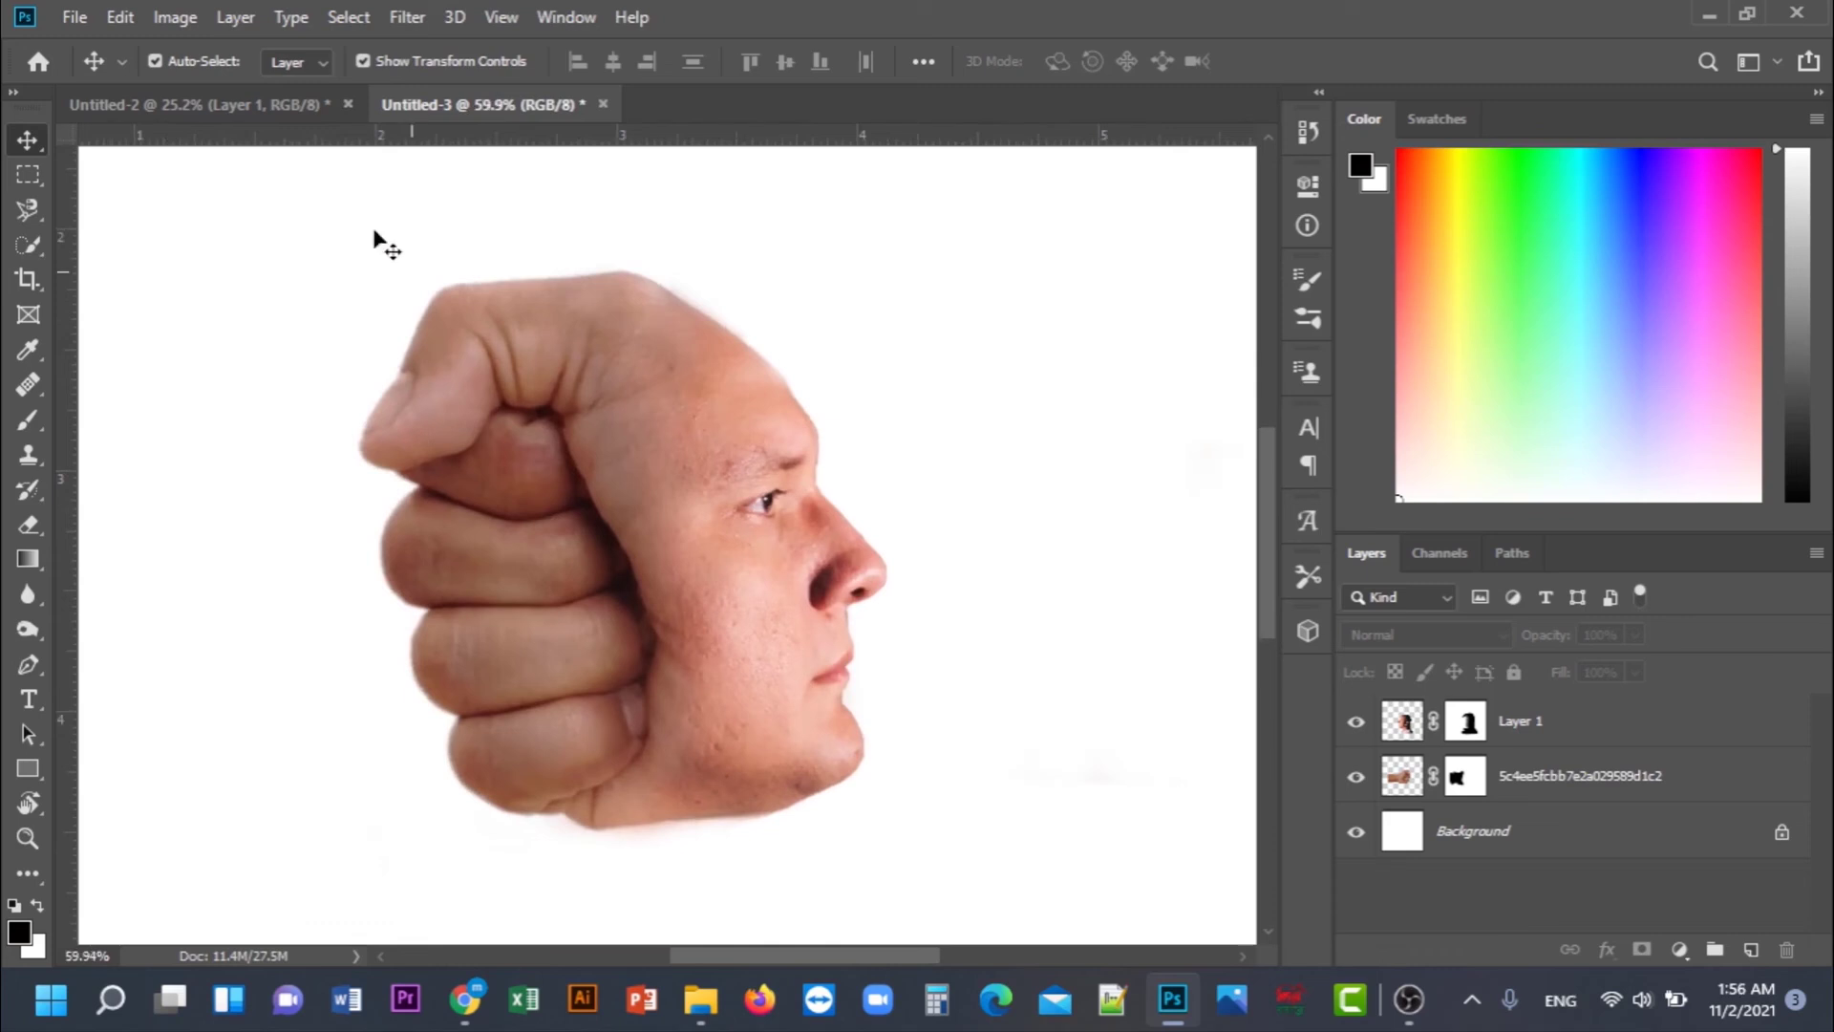
- Save the composite as the JPEG Untitled-3.jpg in the Thumbnail folder, at quality 12 (Maximum) with Progressive format and 3 scans
left_click(76, 19)
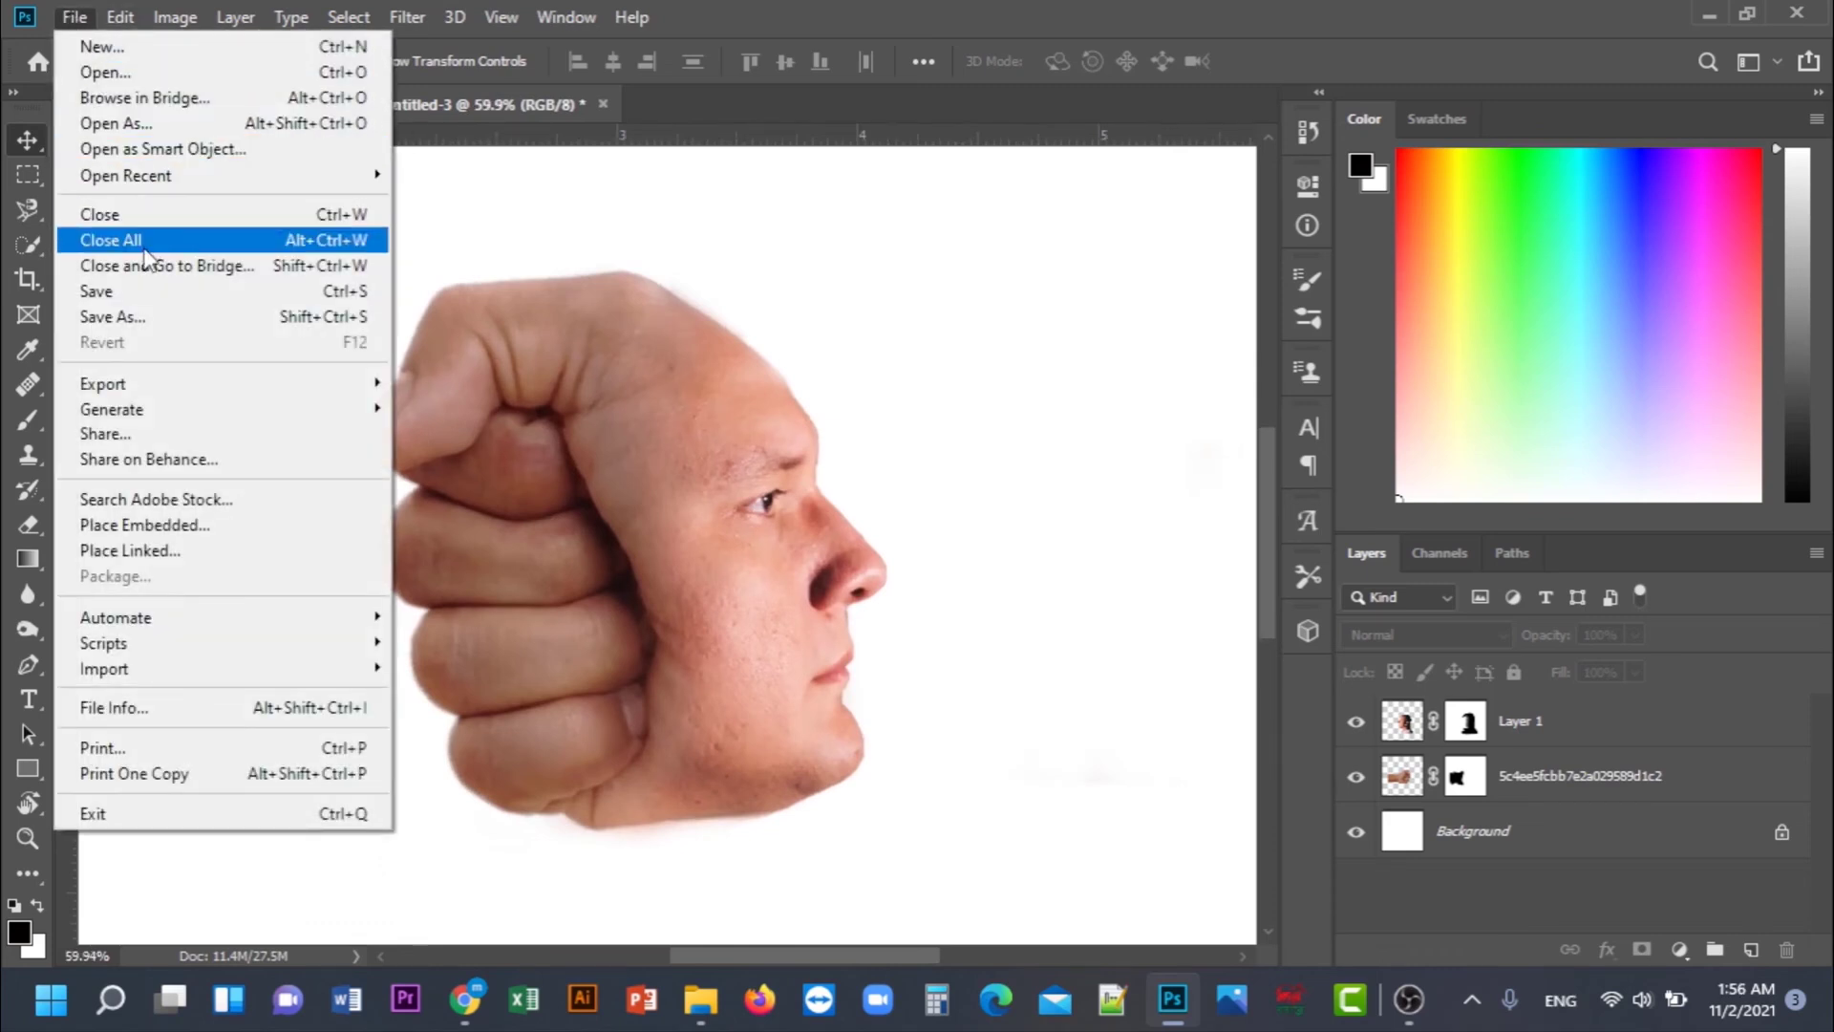
left_click(143, 317)
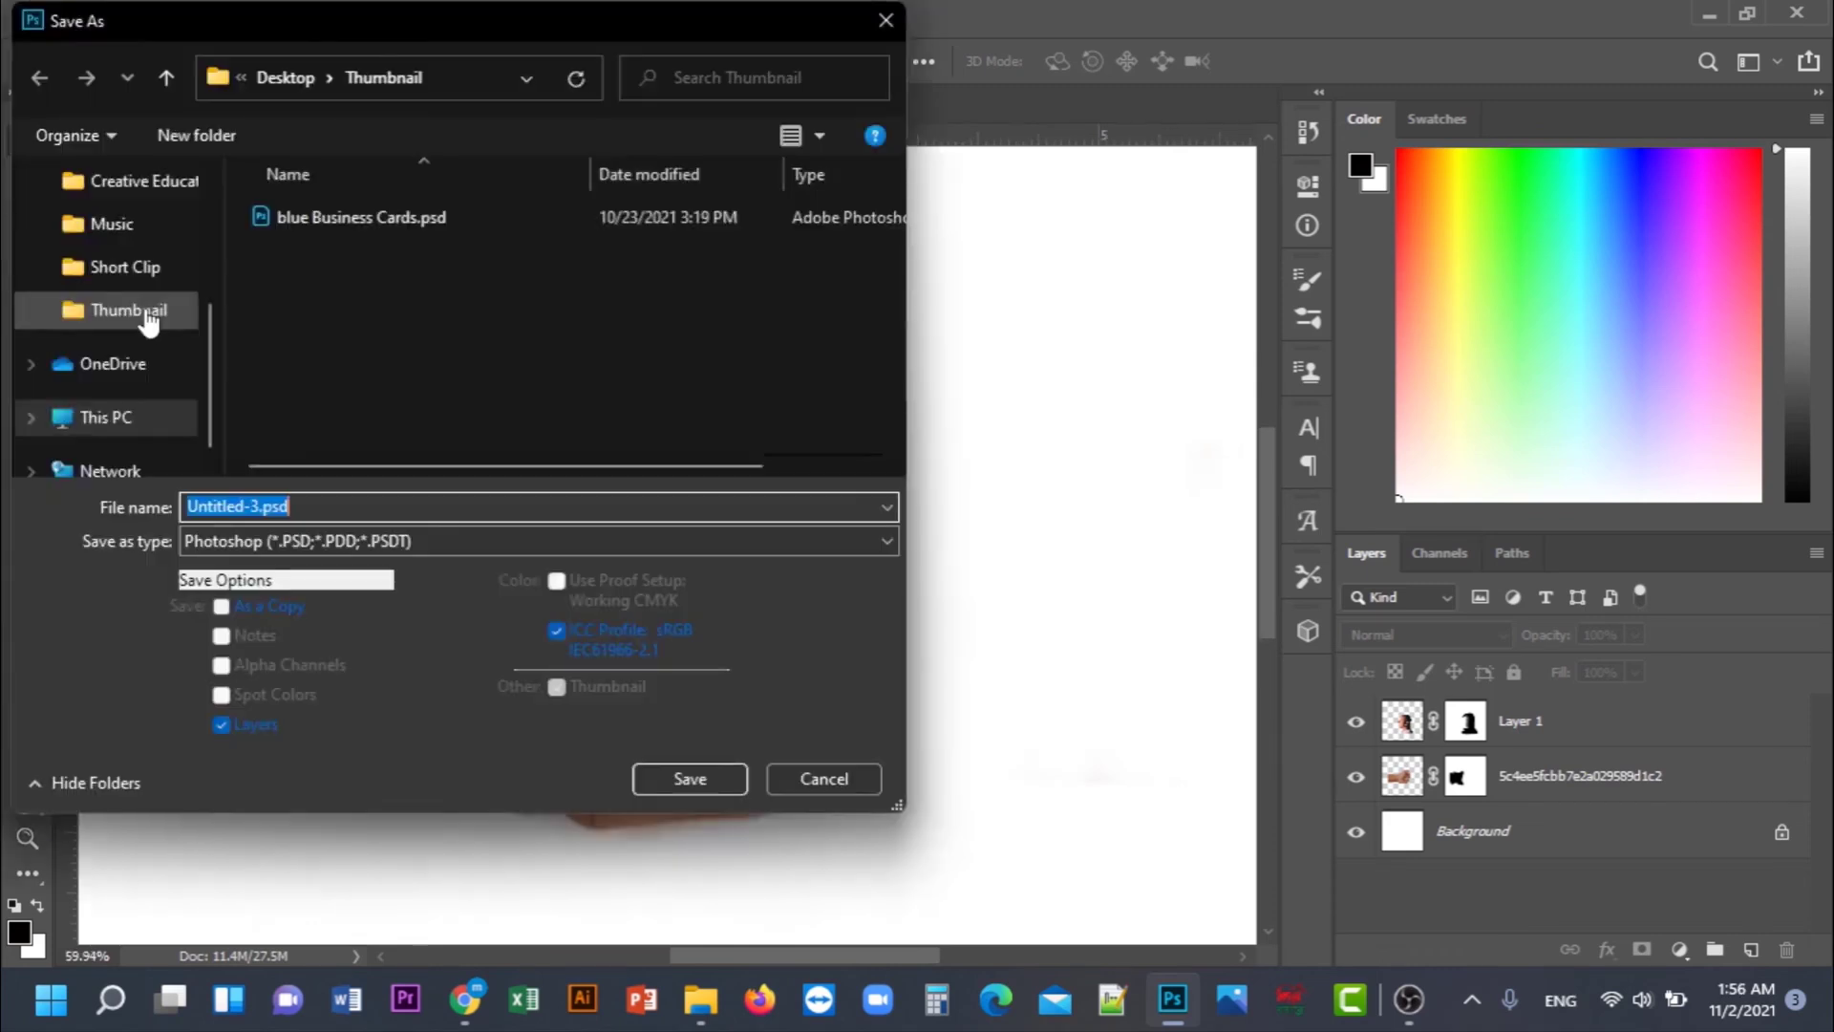
left_click(254, 538)
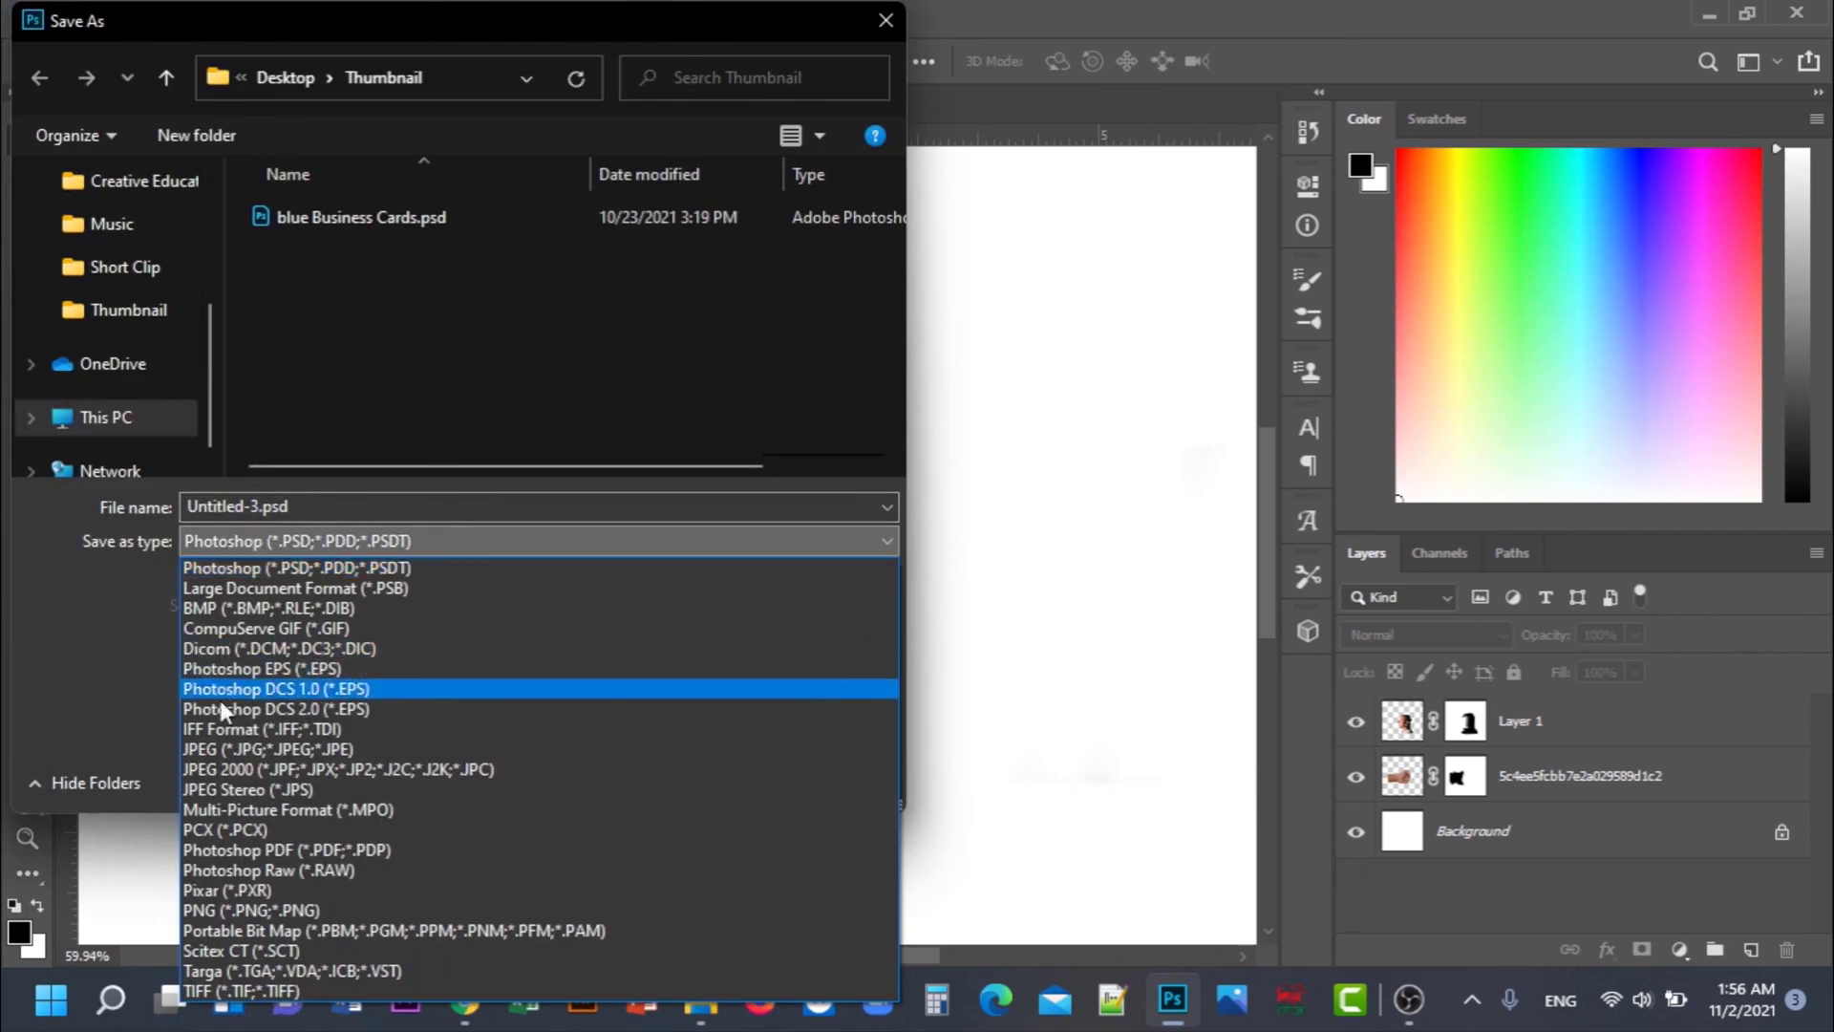
left_click(220, 755)
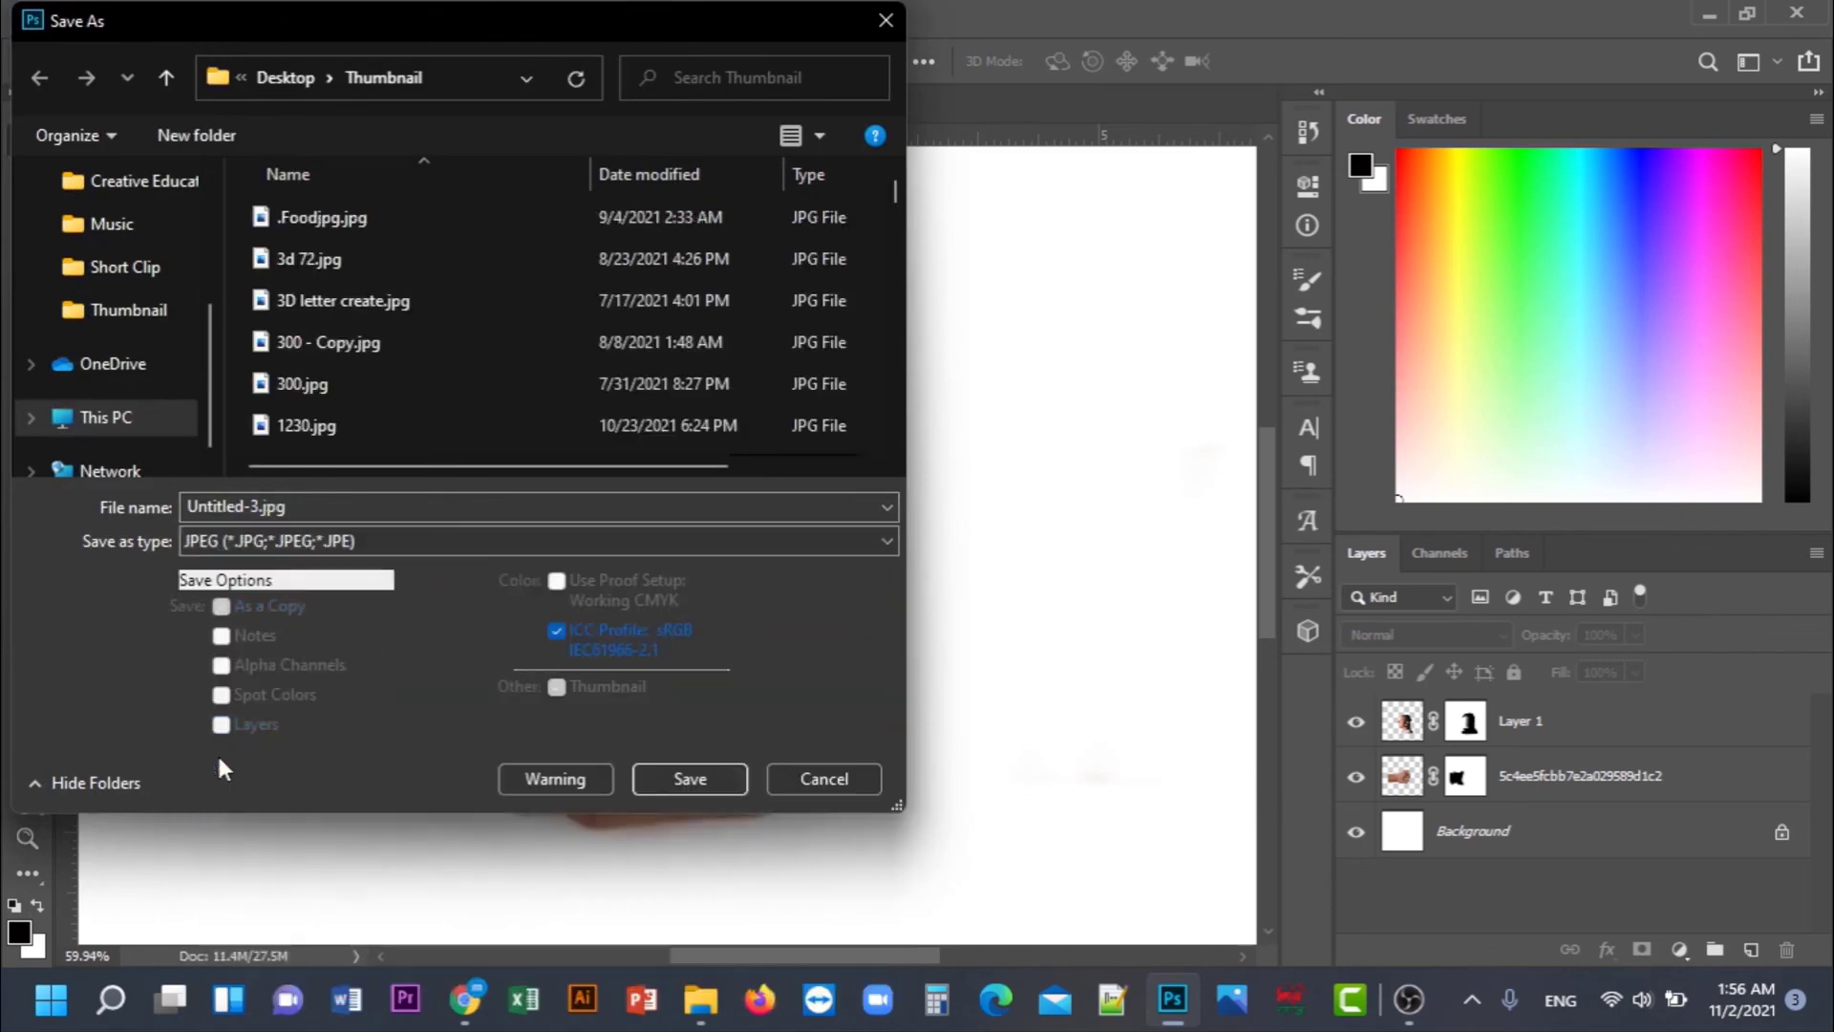
left_click(692, 779)
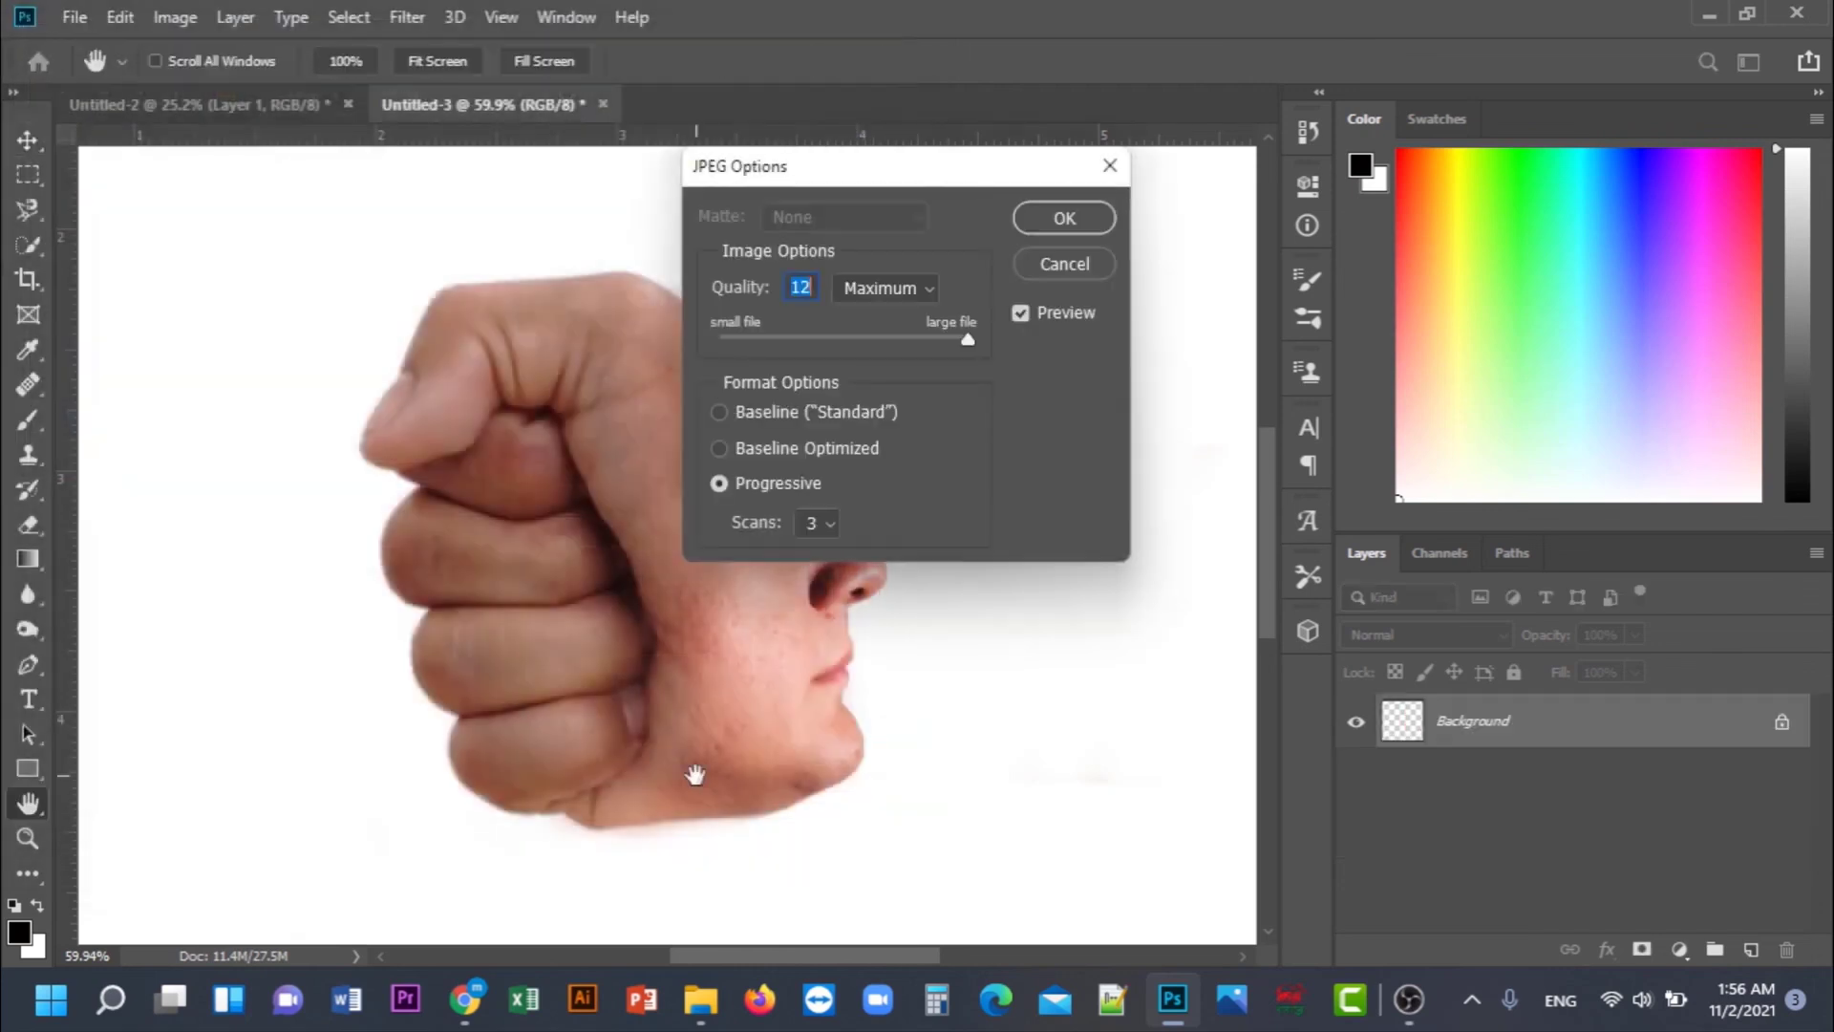
left_click(1048, 229)
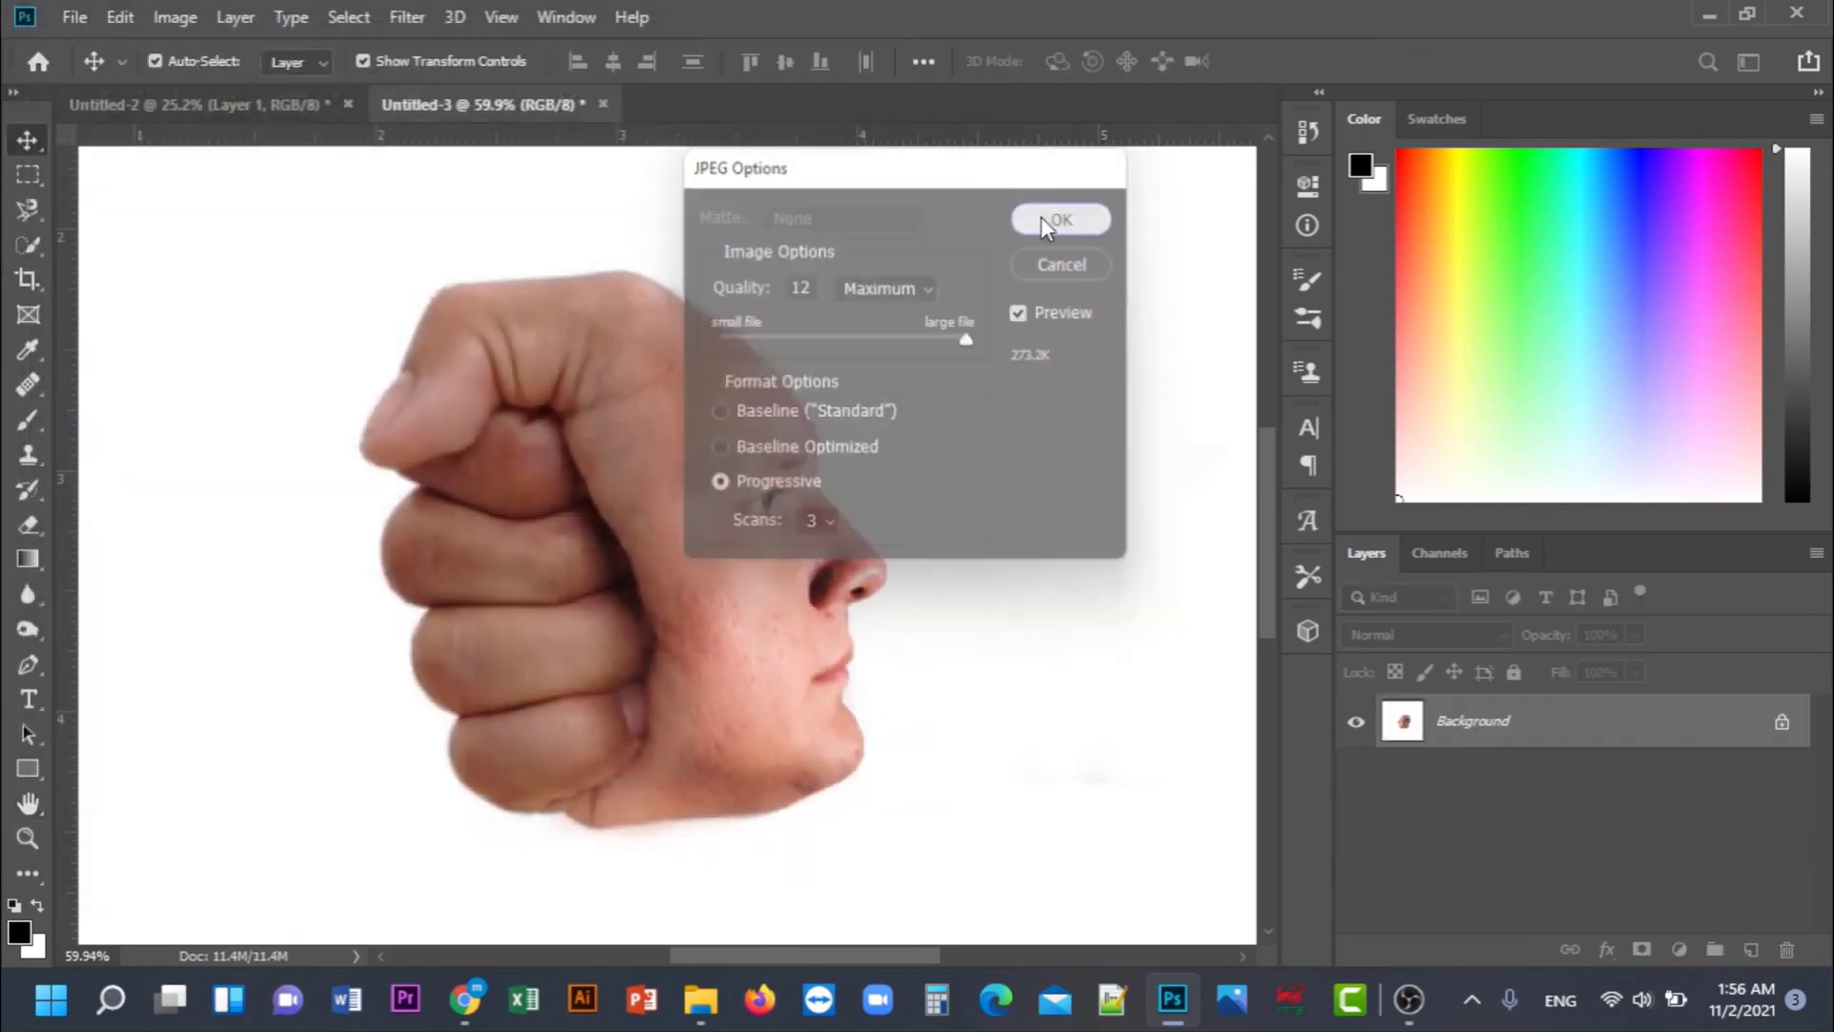